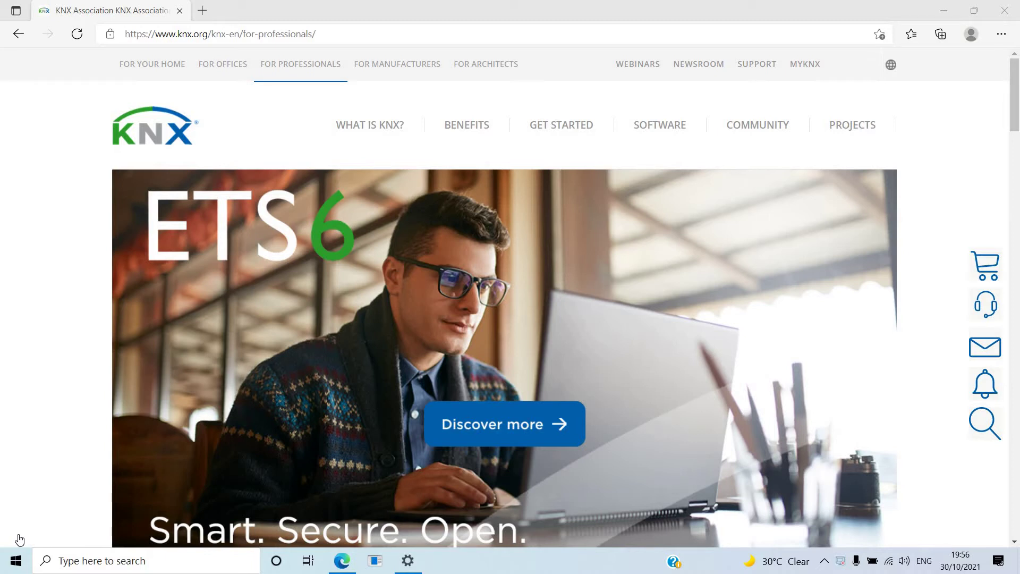
Step: Open MyKNX from the KNX site and view all ETS versions offered in the shop
{"action": "left_click", "coordinate": [203, 37]}
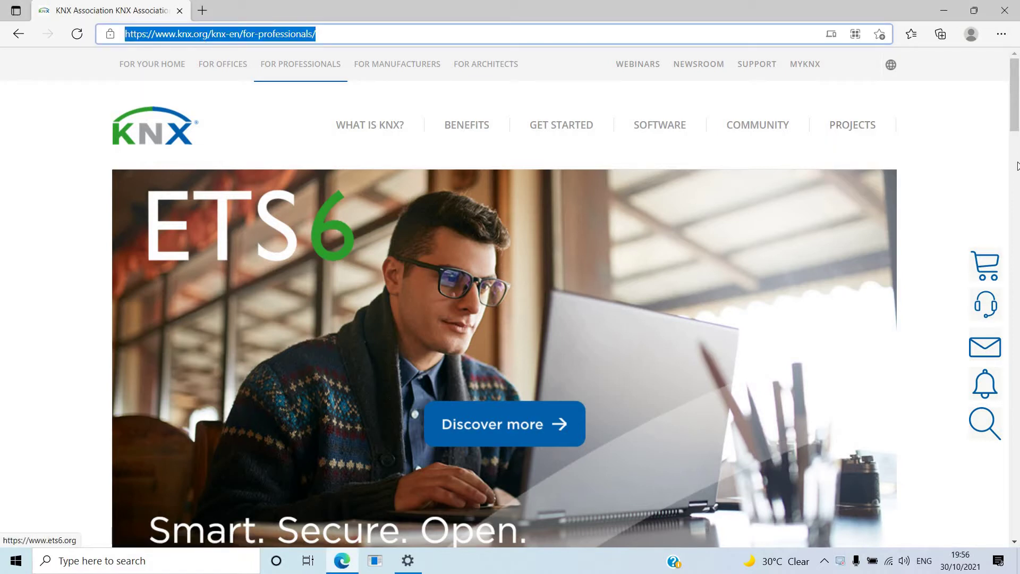
{"action": "left_click", "coordinate": [1017, 166]}
{"action": "scroll", "coordinate": [991, 112], "scroll_direction": "down", "scroll_amount": 5}
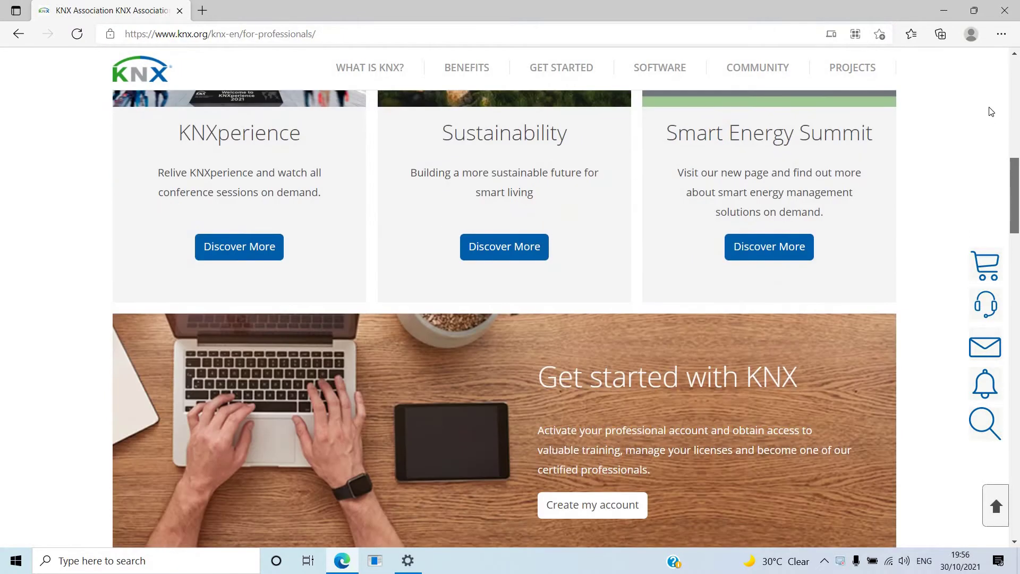
{"action": "scroll", "coordinate": [991, 111], "scroll_direction": "up", "scroll_amount": 5}
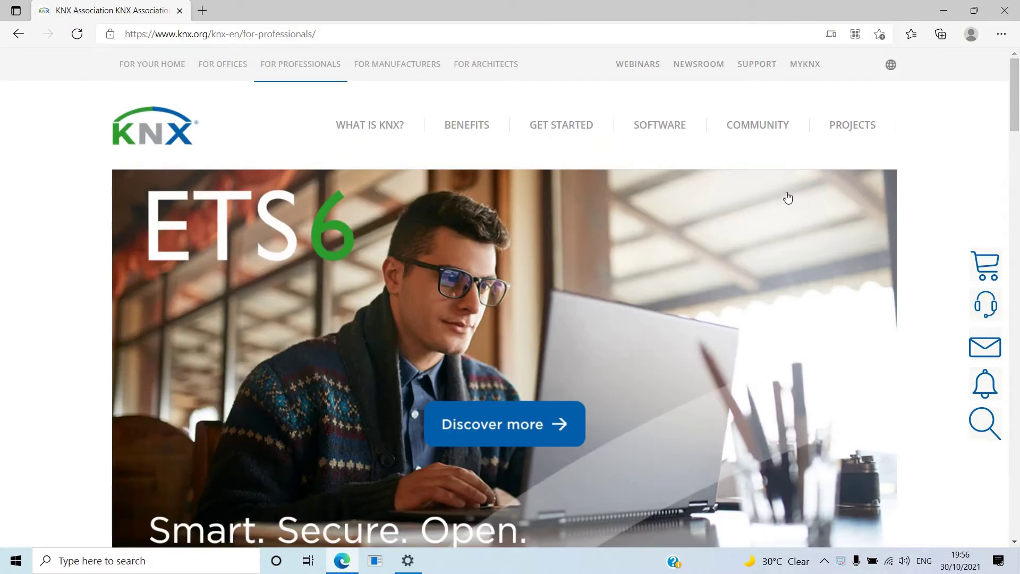
{"action": "left_click", "coordinate": [810, 67]}
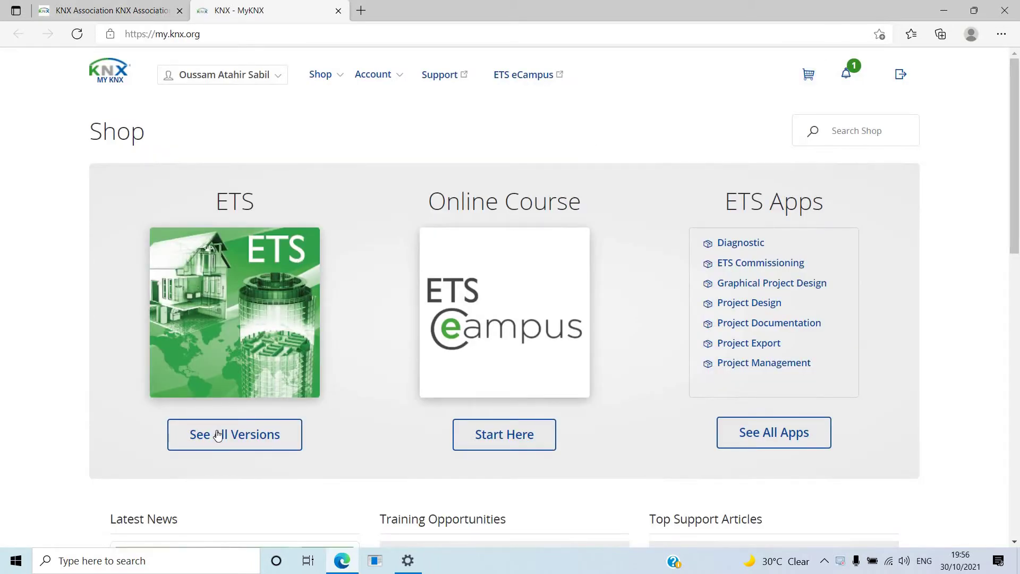
{"action": "left_click", "coordinate": [225, 439]}
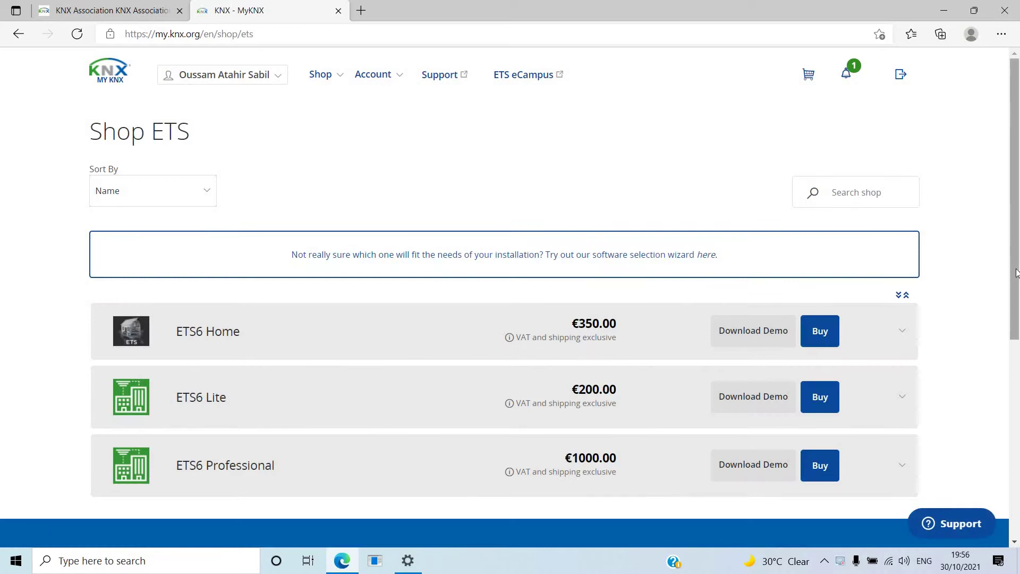
{"action": "scroll", "coordinate": [1016, 273], "scroll_direction": "down", "scroll_amount": 2}
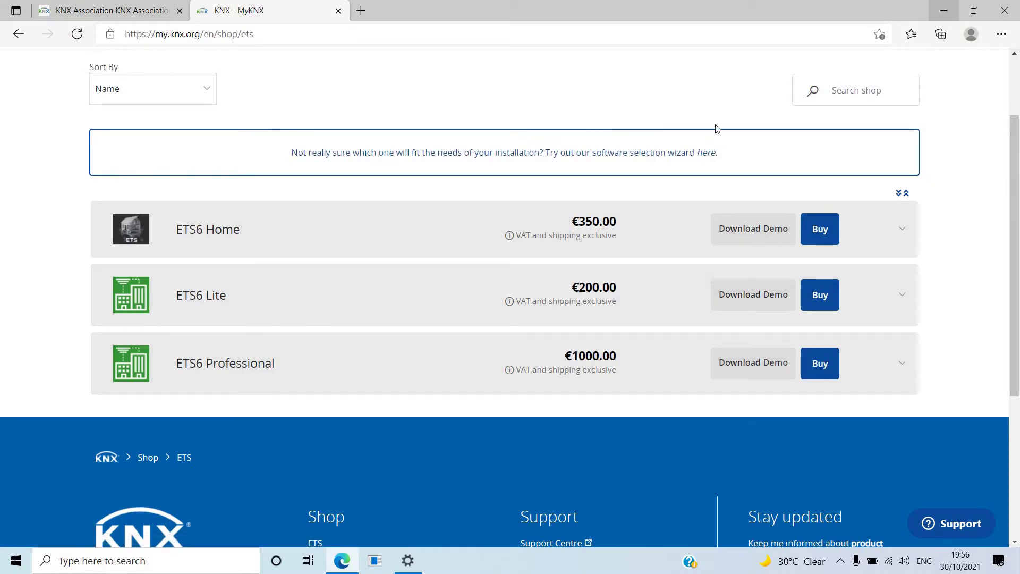
Step: Minimize the browser and locate the ETS6 shortcut on the desktop
{"action": "left_click", "coordinate": [944, 10]}
{"action": "left_click", "coordinate": [39, 26]}
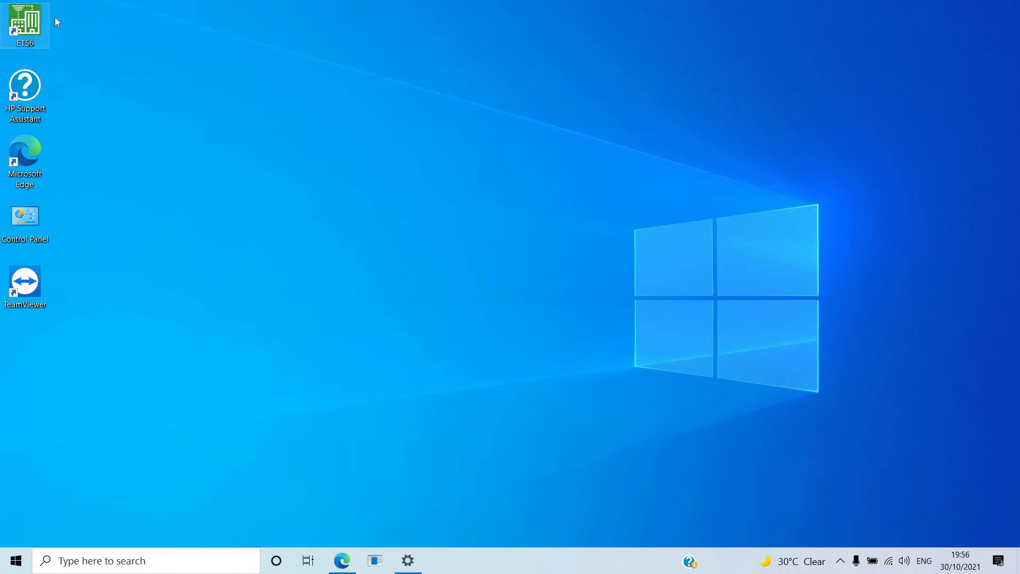
{"action": "left_click", "coordinate": [126, 68]}
{"action": "left_click", "coordinate": [21, 37]}
{"action": "left_click", "coordinate": [221, 233]}
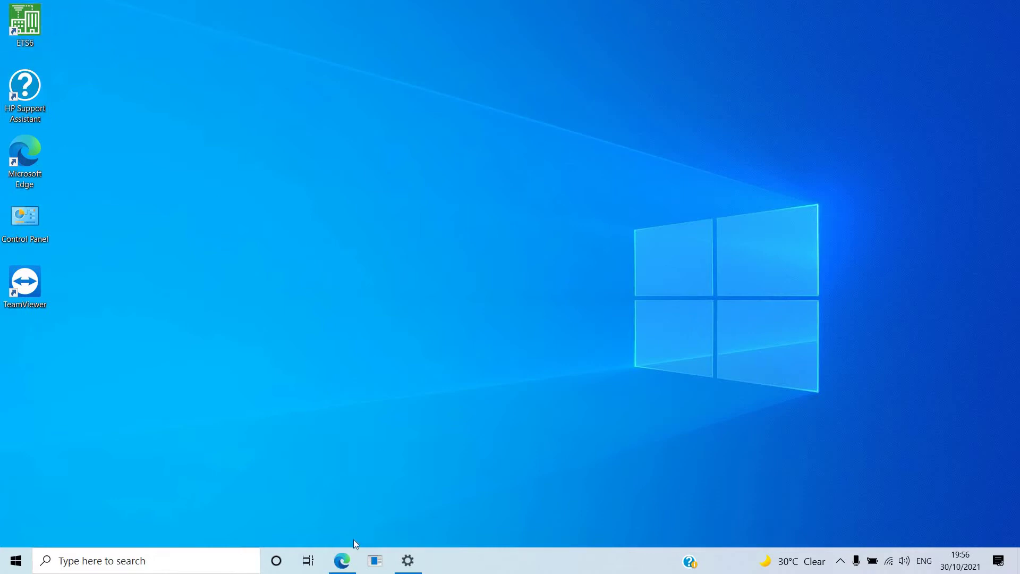
Step: Return to Microsoft Edge and look over the ETS6 editions listed on the Shop ETS page
{"action": "left_click", "coordinate": [342, 560]}
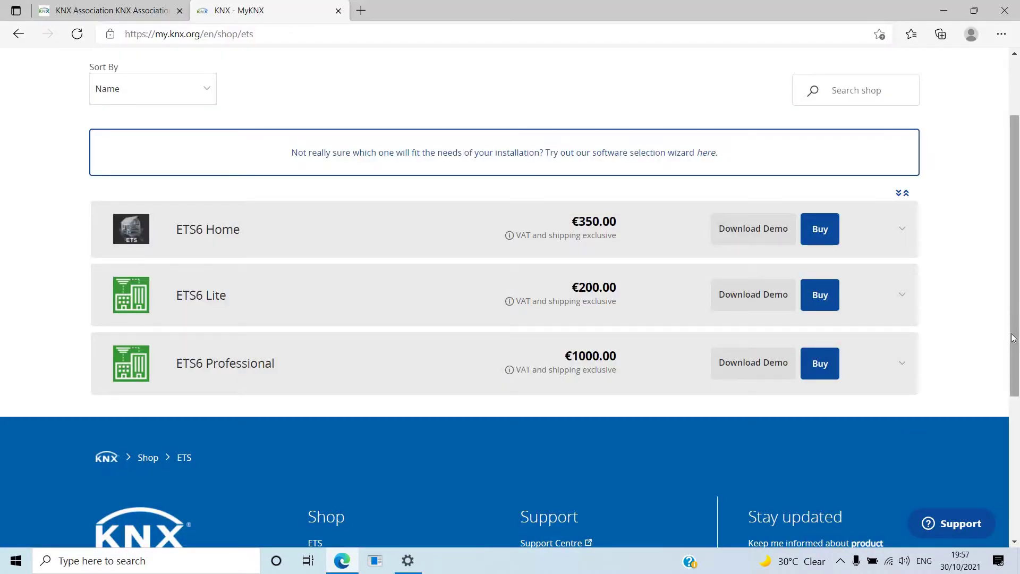
{"action": "scroll", "coordinate": [1013, 338], "scroll_direction": "down", "scroll_amount": 1}
{"action": "scroll", "coordinate": [900, 197], "scroll_direction": "up", "scroll_amount": 3}
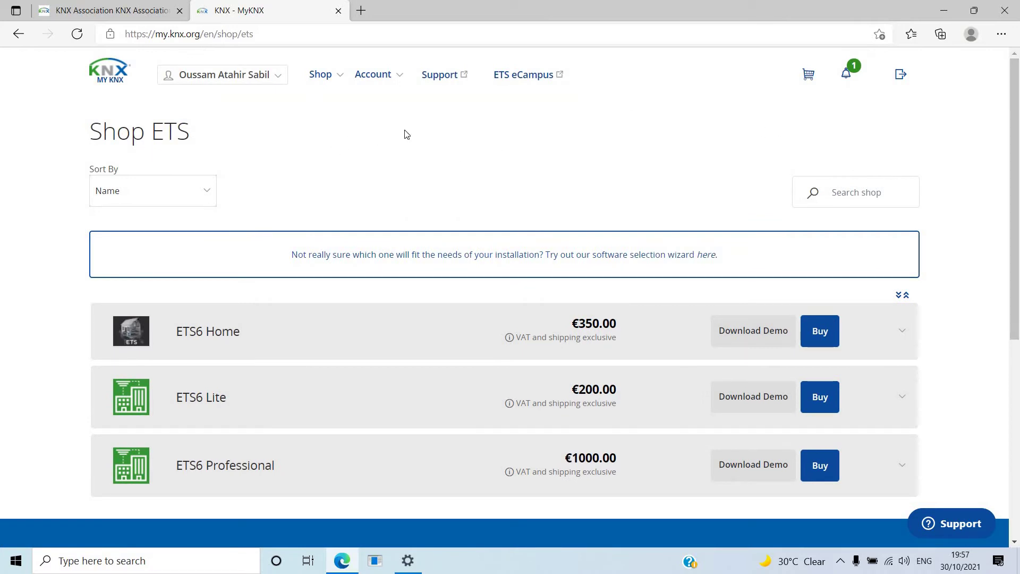
{"action": "left_click_drag", "start_coordinate": [1018, 189], "coordinate": [1001, 339]}
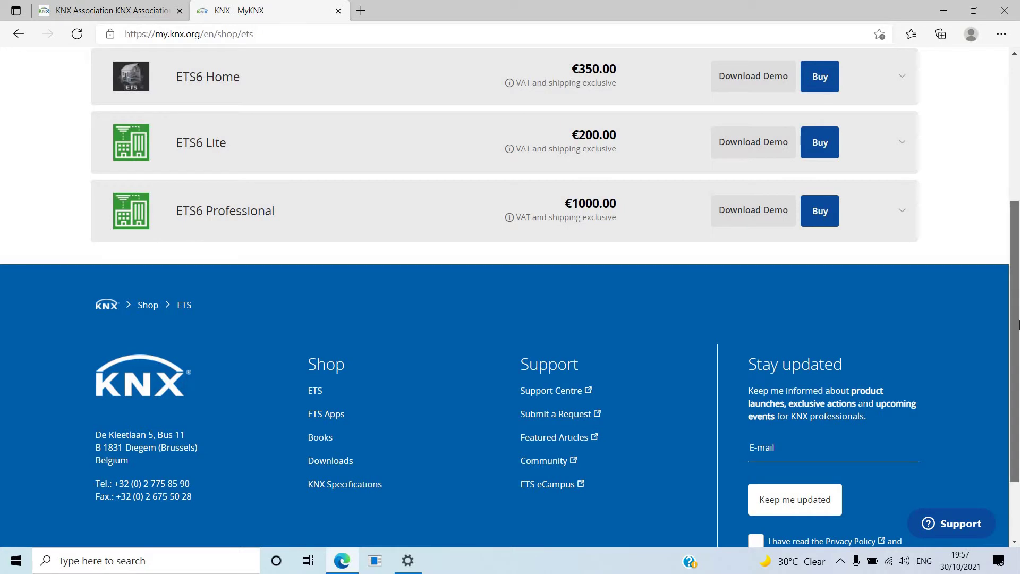
{"action": "scroll", "coordinate": [610, 137], "scroll_direction": "up", "scroll_amount": 4}
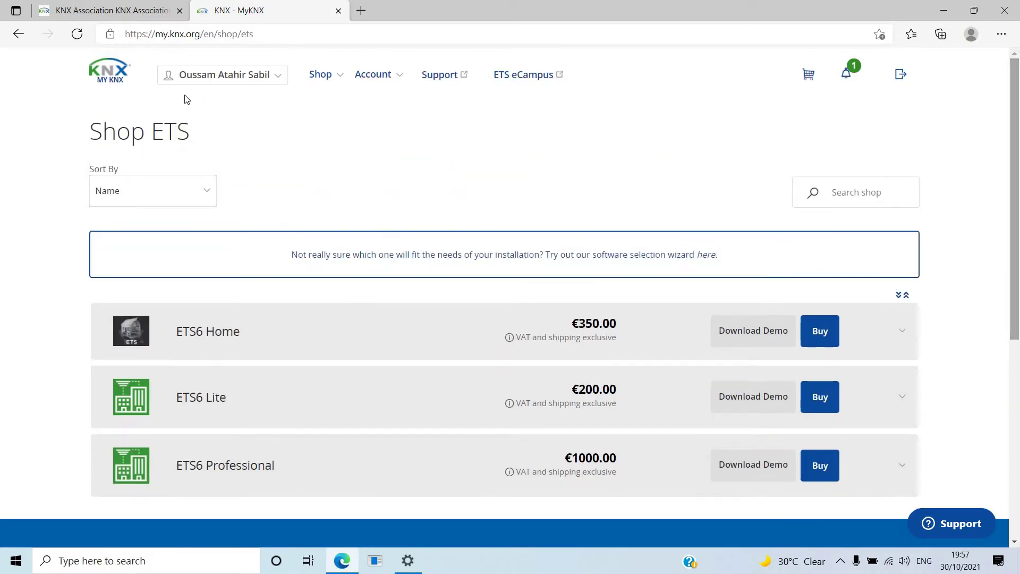
Step: View the KNX Virtual software from the shop home page's top resources, and open the account's Products page
{"action": "left_click", "coordinate": [19, 34]}
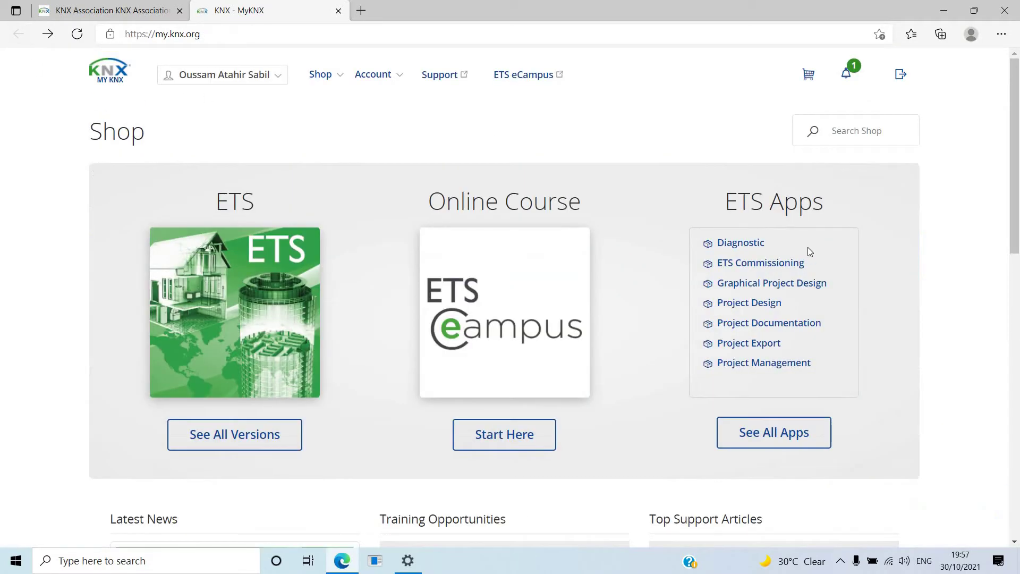
{"action": "scroll", "coordinate": [1014, 299], "scroll_direction": "down", "scroll_amount": 8}
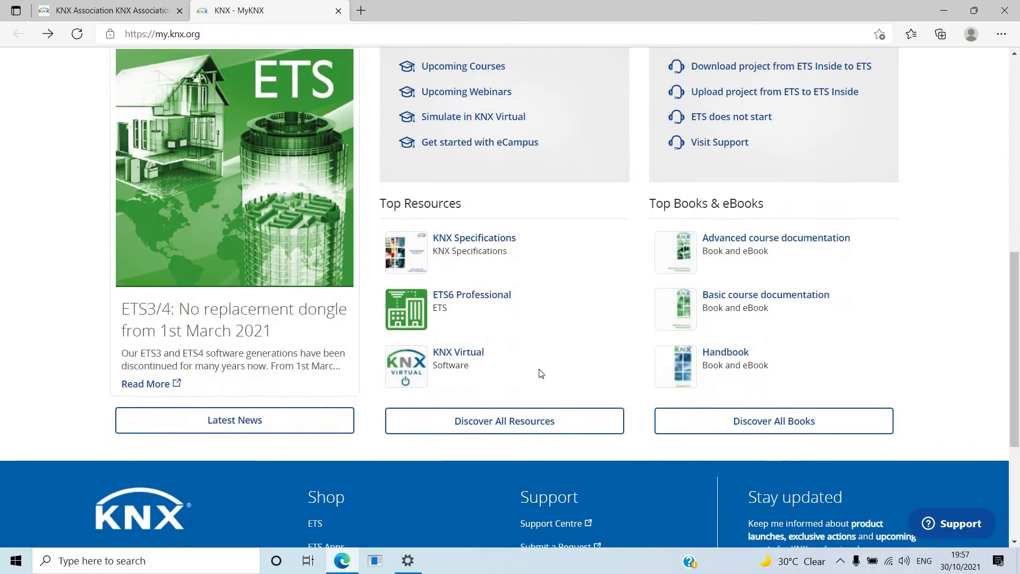
{"action": "left_click", "coordinate": [463, 357]}
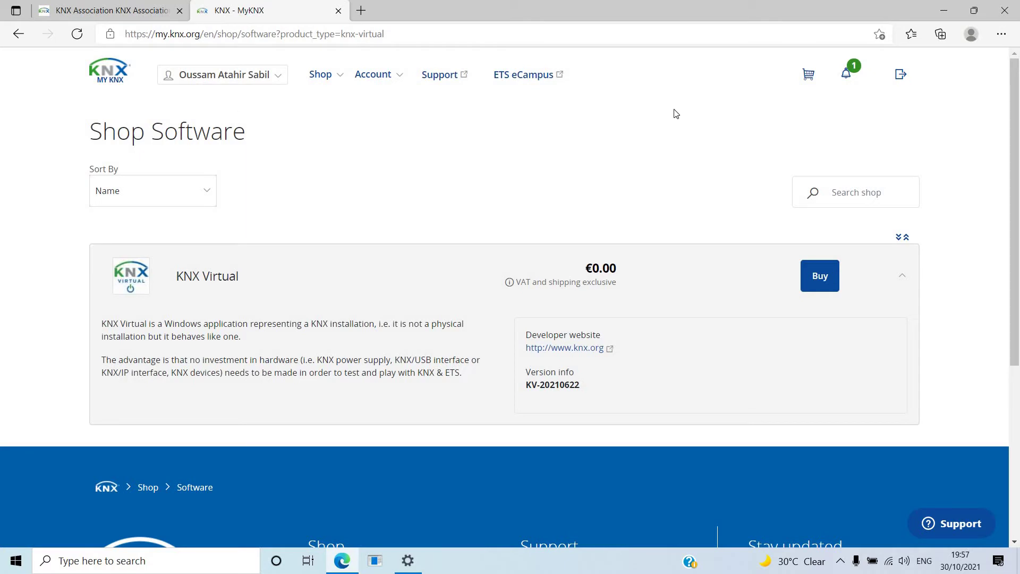
{"action": "left_click", "coordinate": [382, 80]}
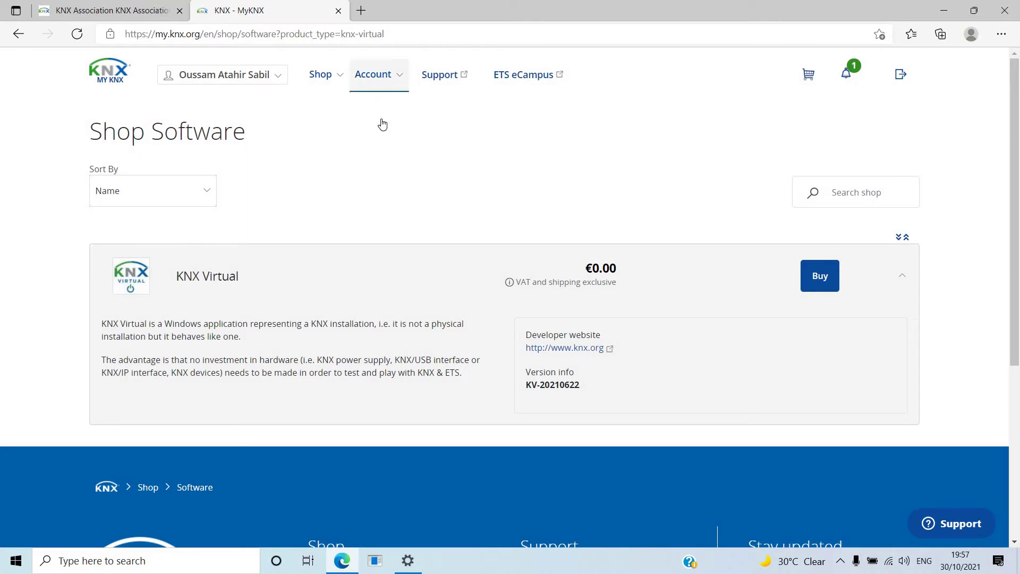
{"action": "left_click", "coordinate": [383, 160]}
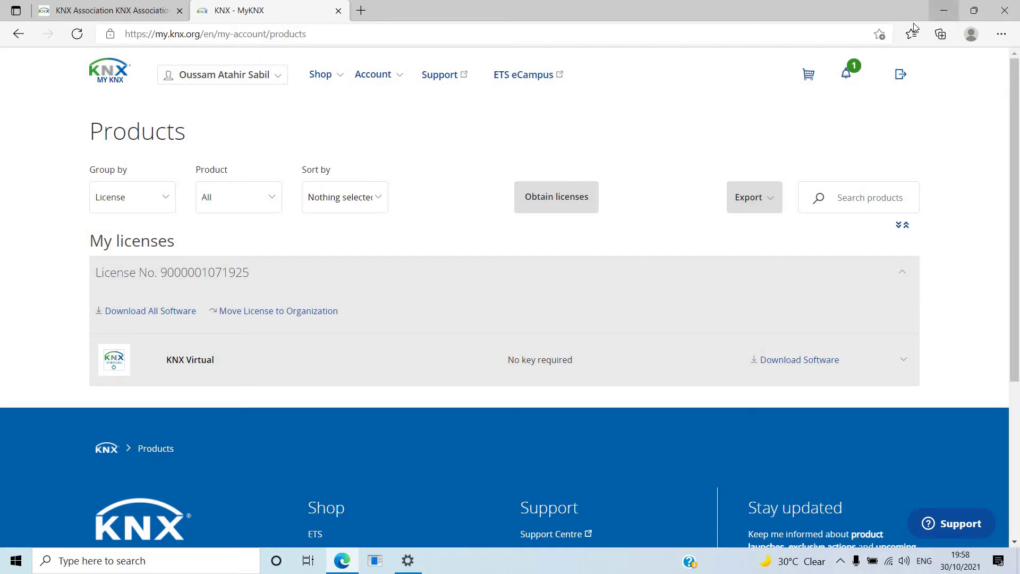
Step: Launch ETS6 from the desktop, run it in demo mode and browse the product news on the Overview page
{"action": "key", "text": "super+d"}
{"action": "double_click", "coordinate": [42, 25]}
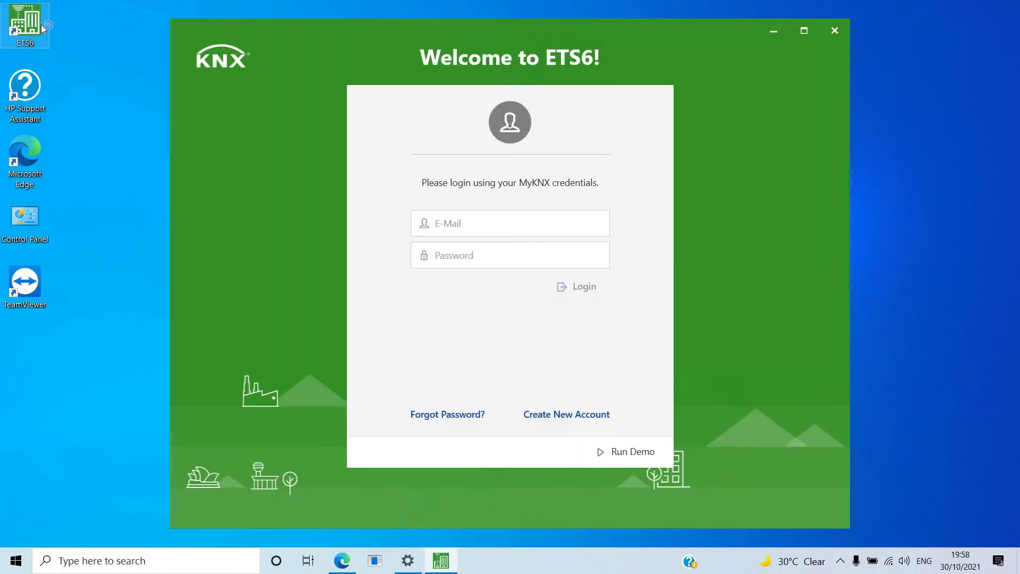
{"action": "left_click", "coordinate": [458, 227]}
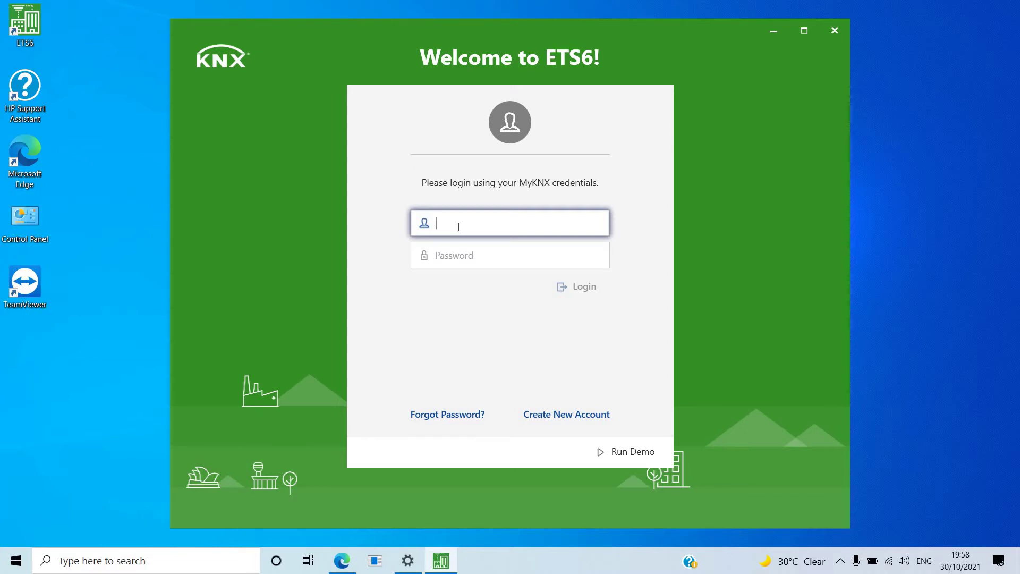
{"action": "left_click", "coordinate": [619, 458]}
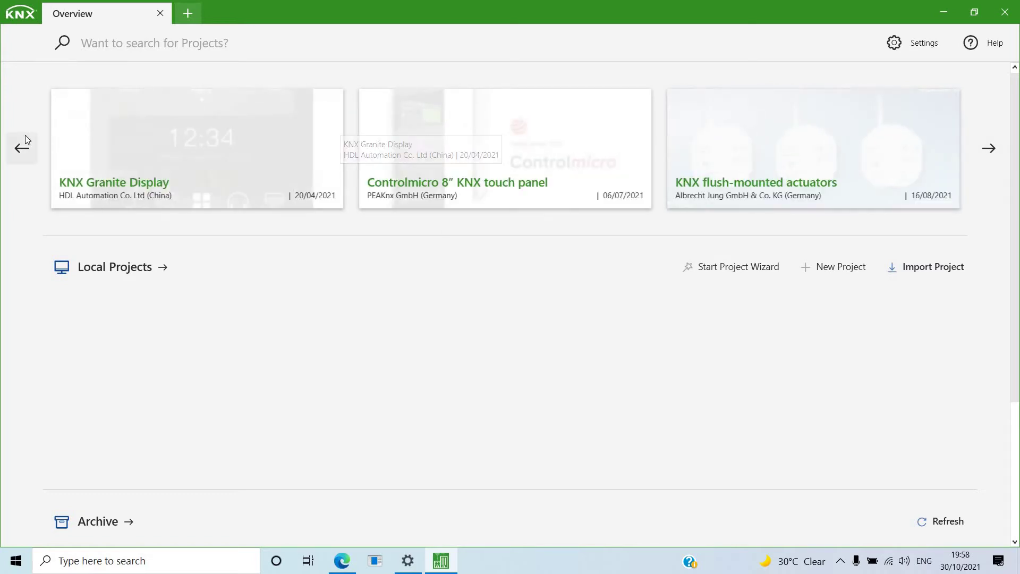
{"action": "left_click", "coordinate": [18, 149]}
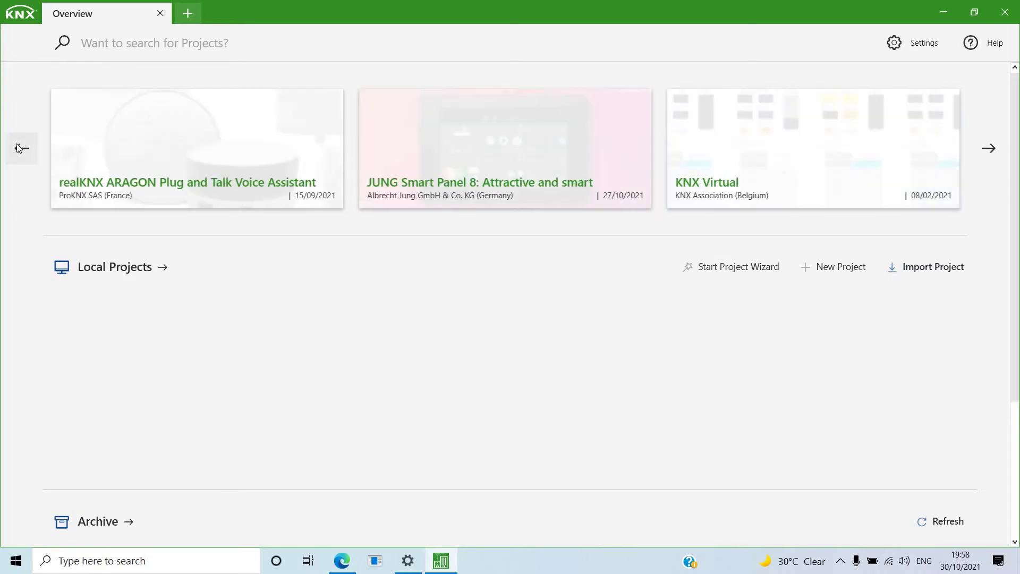
{"action": "left_click", "coordinate": [19, 148]}
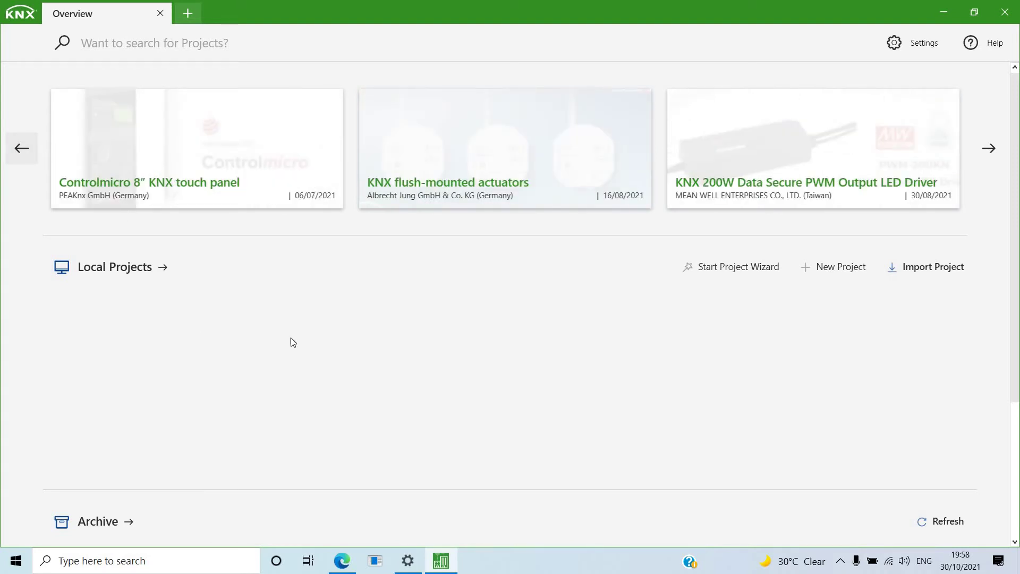
Step: Start a new project named "Omer Villa" and review the project types, keeping Villa
{"action": "left_click", "coordinate": [850, 268]}
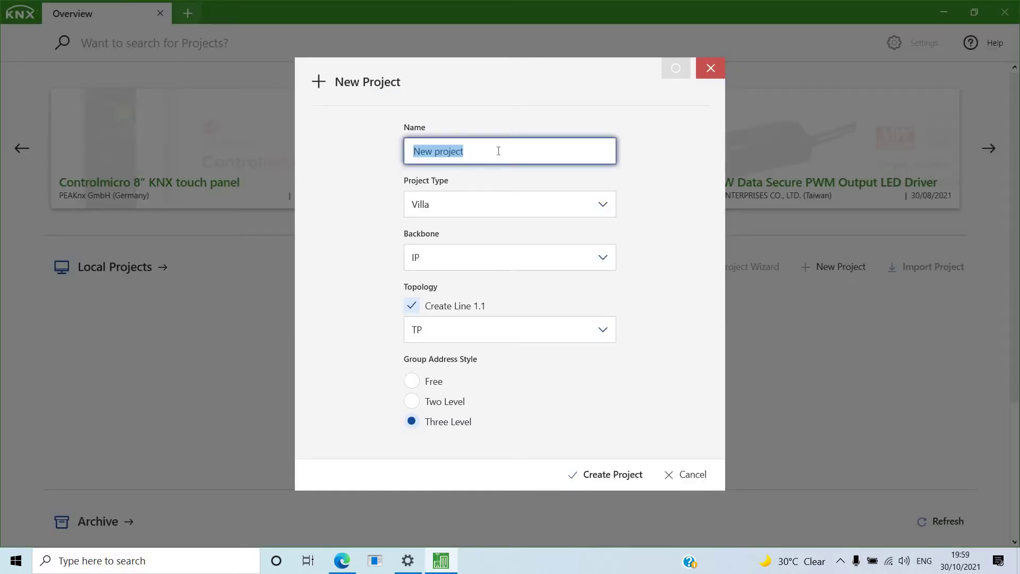
{"action": "type", "text": "Om"}
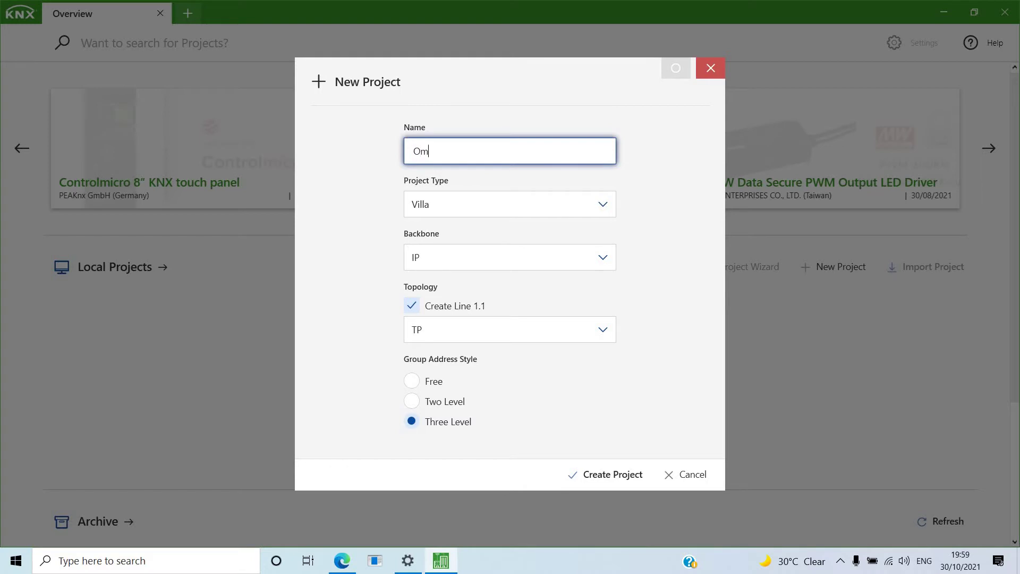
{"action": "type", "text": "er Villa"}
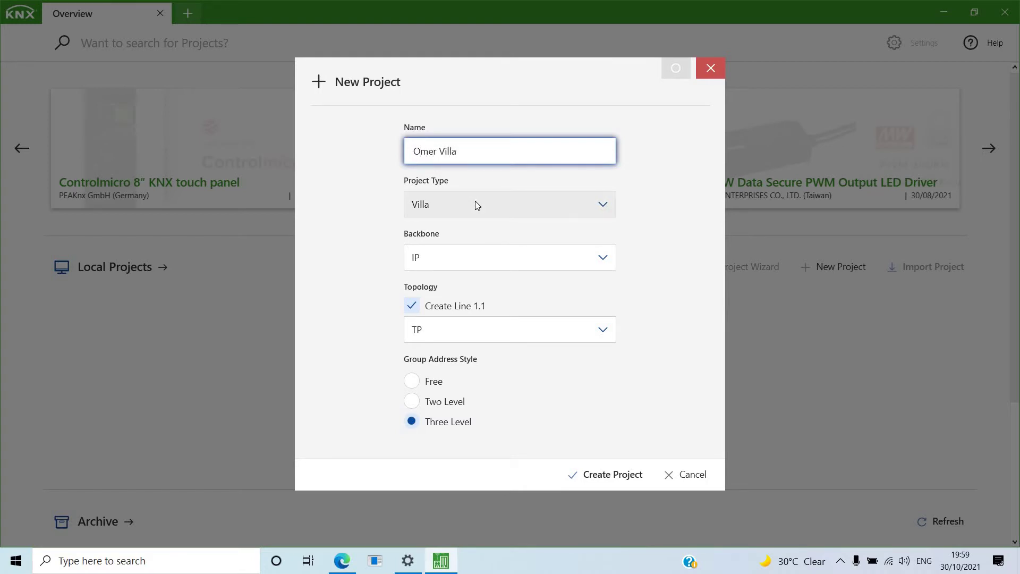
{"action": "left_click", "coordinate": [476, 205]}
{"action": "scroll", "coordinate": [613, 310], "scroll_direction": "up", "scroll_amount": 1}
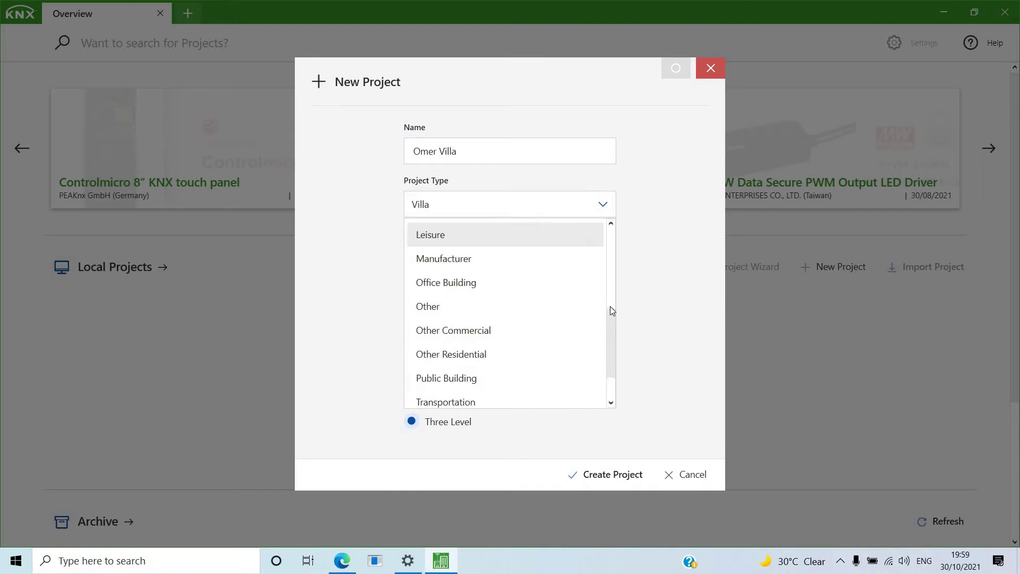
{"action": "scroll", "coordinate": [611, 295], "scroll_direction": "up", "scroll_amount": 1}
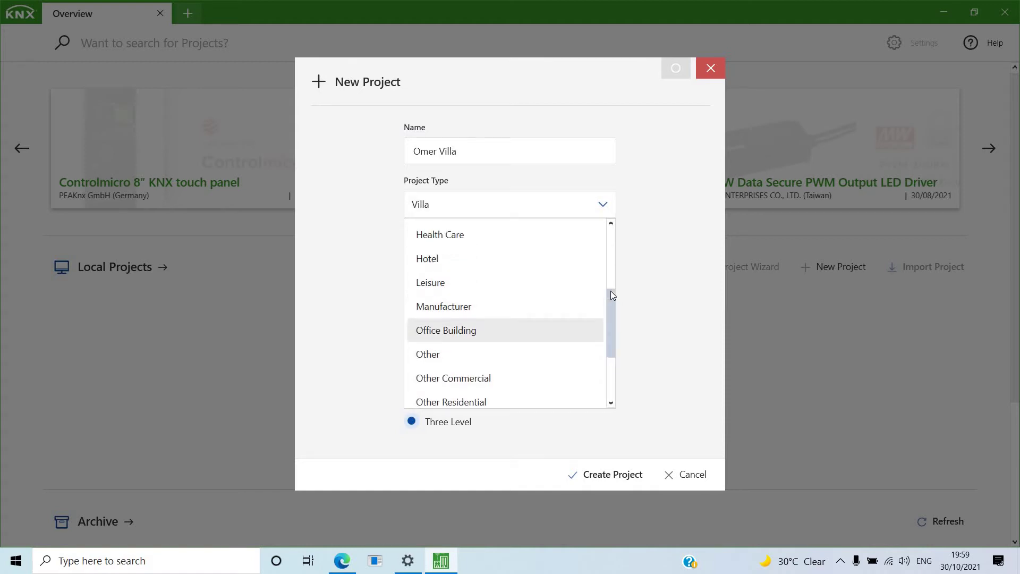
{"action": "scroll", "coordinate": [612, 291], "scroll_direction": "up", "scroll_amount": 1}
{"action": "scroll", "coordinate": [611, 290], "scroll_direction": "up", "scroll_amount": 1}
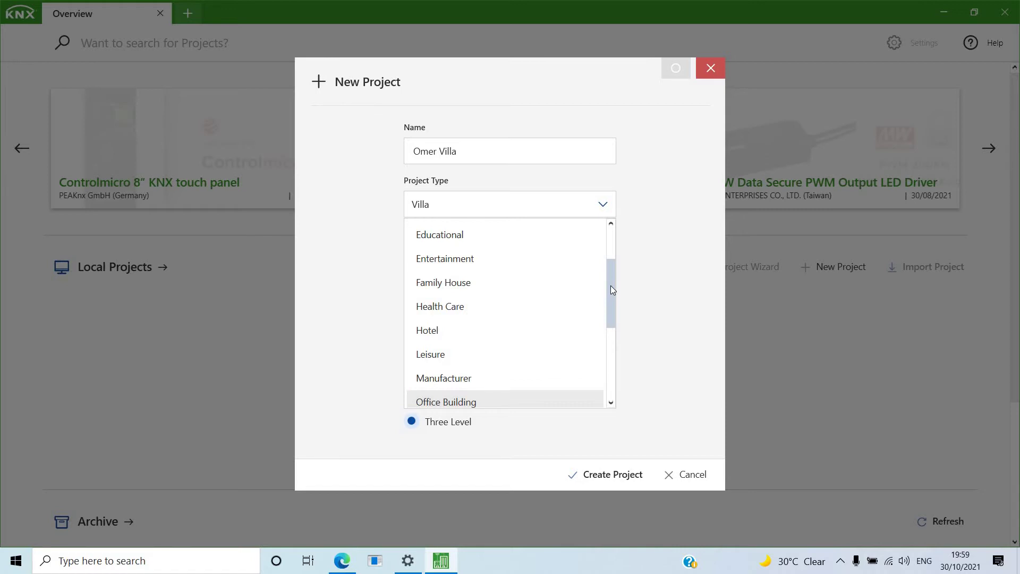
{"action": "scroll", "coordinate": [600, 323], "scroll_direction": "down", "scroll_amount": 6}
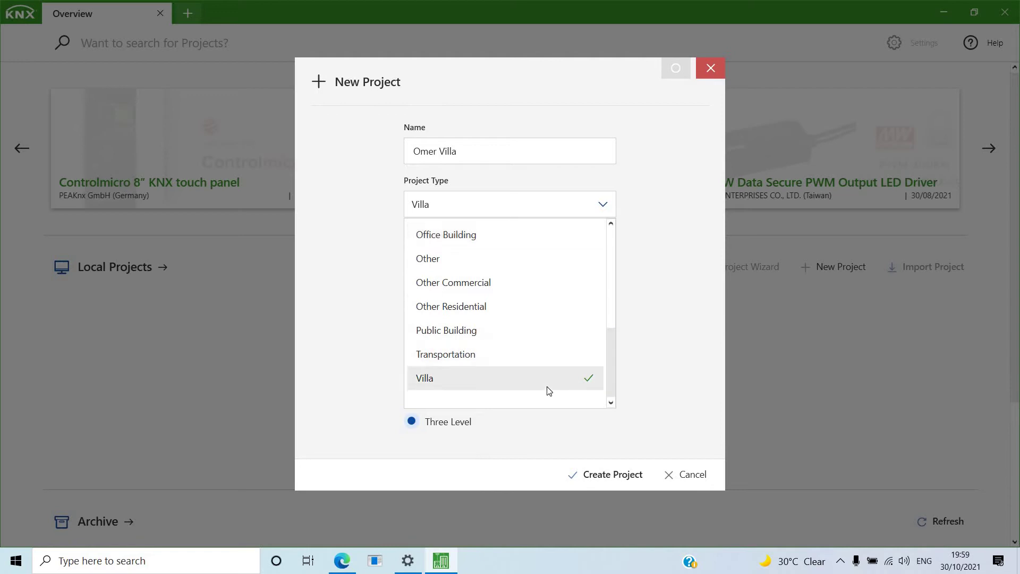
{"action": "key", "text": "Escape"}
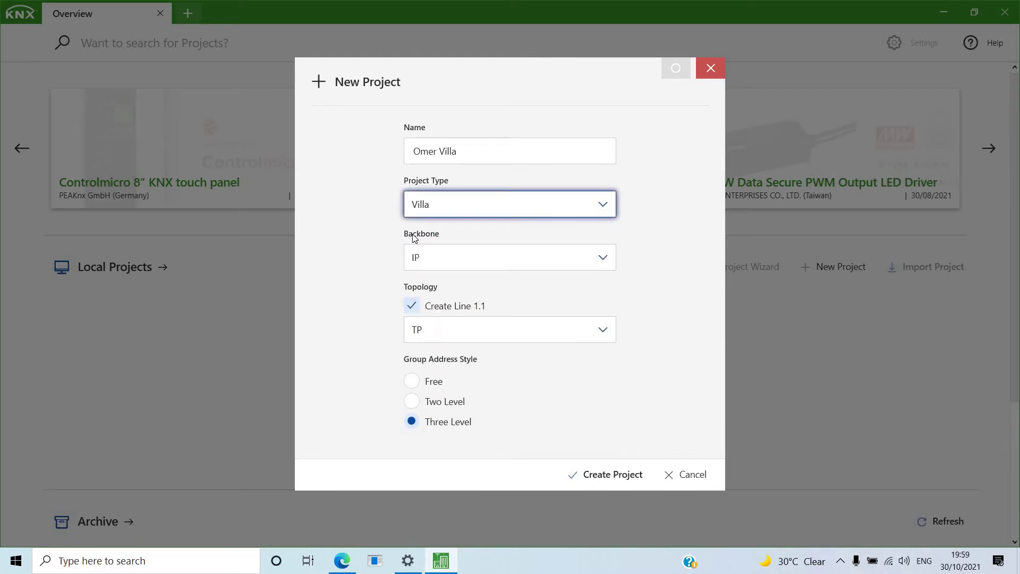
Step: Set the project's backbone to TP and create the project with Line 1.1 and three-level group addresses
{"action": "left_click", "coordinate": [454, 259]}
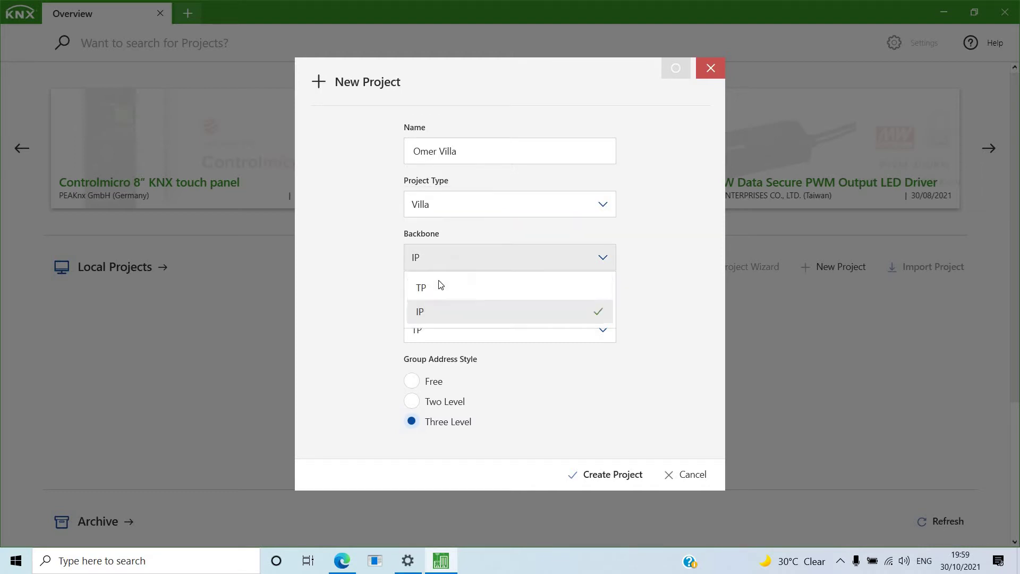
{"action": "left_click", "coordinate": [437, 283]}
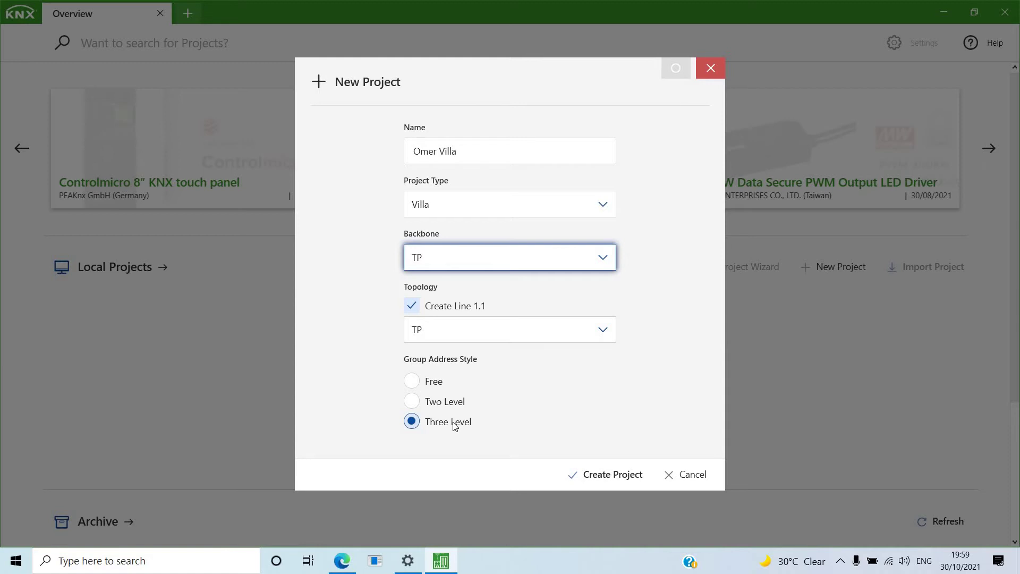
{"action": "left_click", "coordinate": [616, 477]}
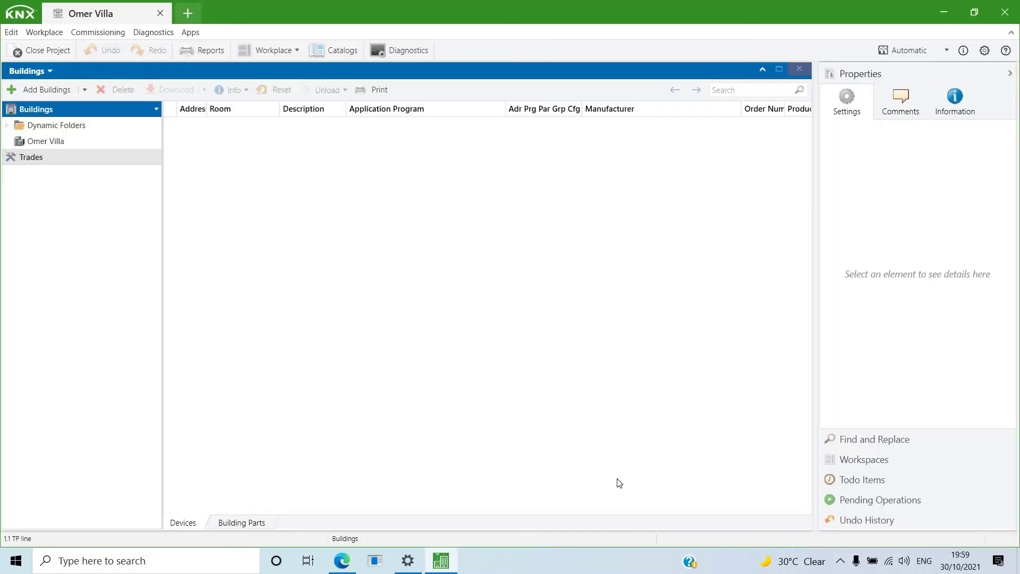
{"action": "left_click", "coordinate": [11, 33]}
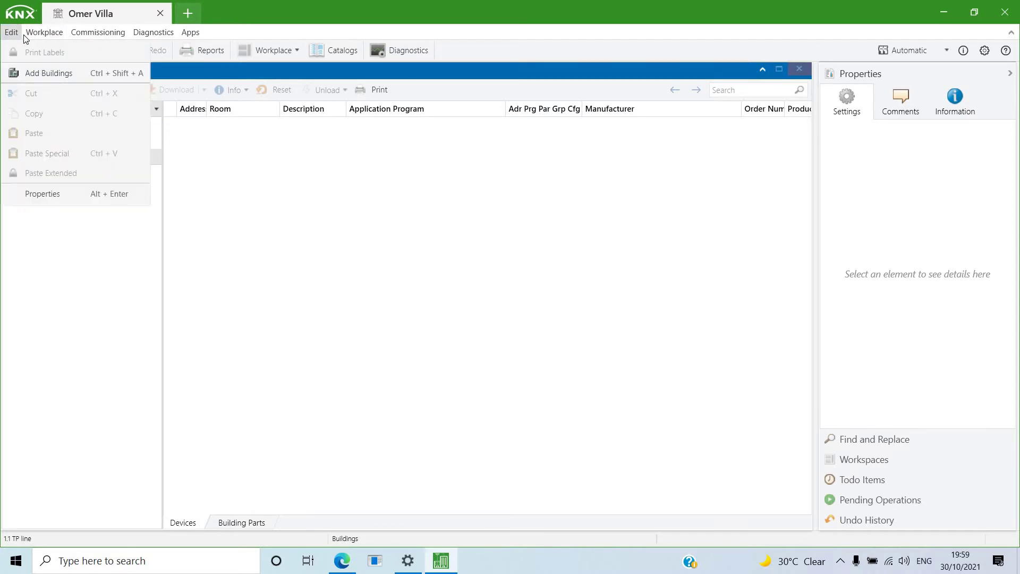
{"action": "mouse_move", "coordinate": [33, 34]}
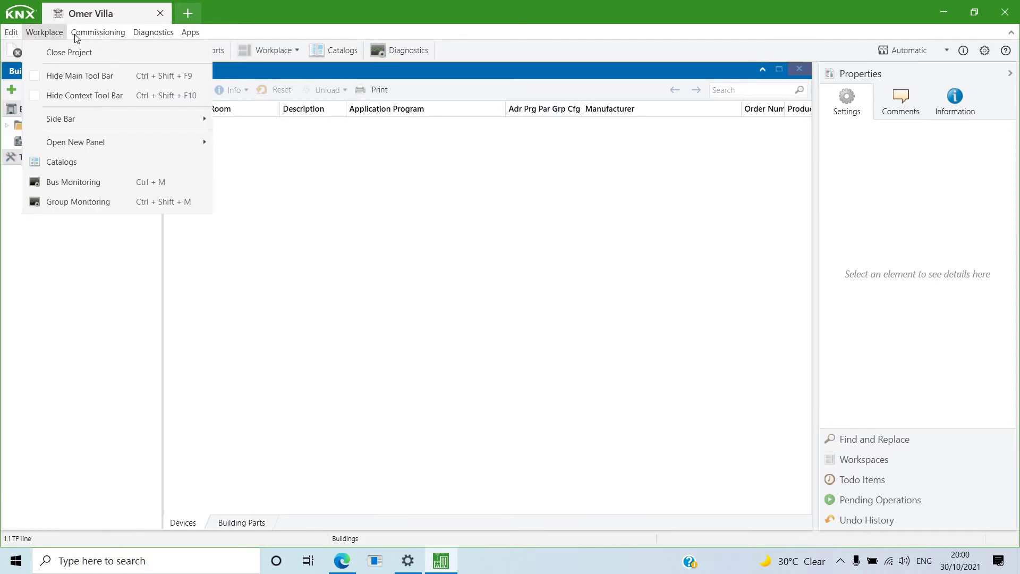
{"action": "mouse_move", "coordinate": [136, 35]}
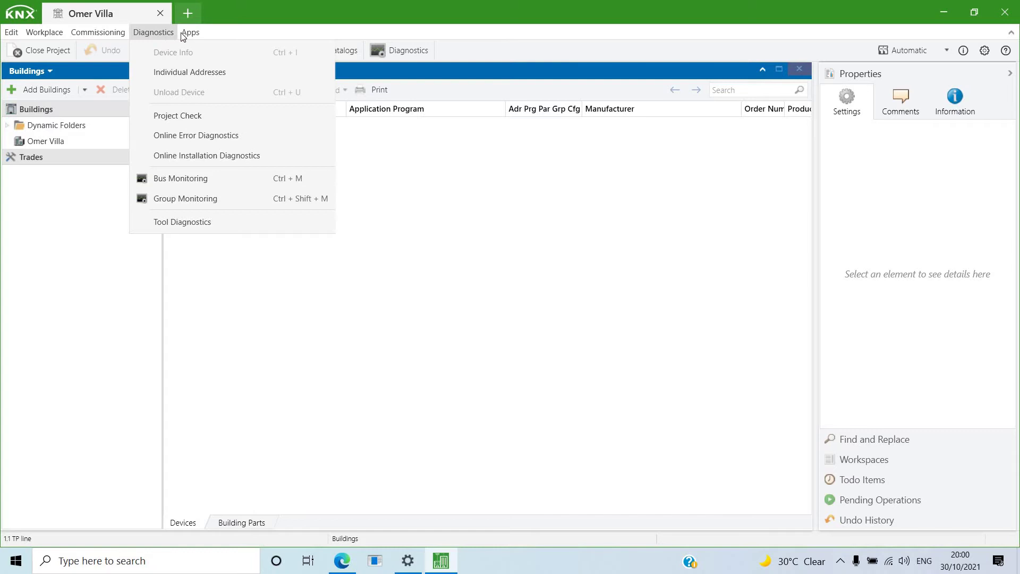
{"action": "mouse_move", "coordinate": [189, 36]}
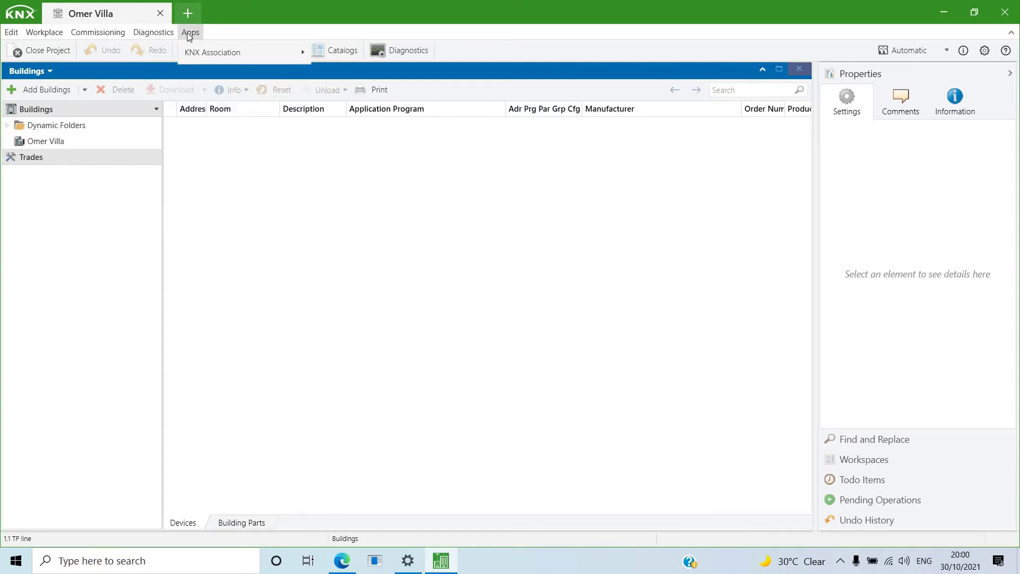
{"action": "left_click", "coordinate": [189, 125]}
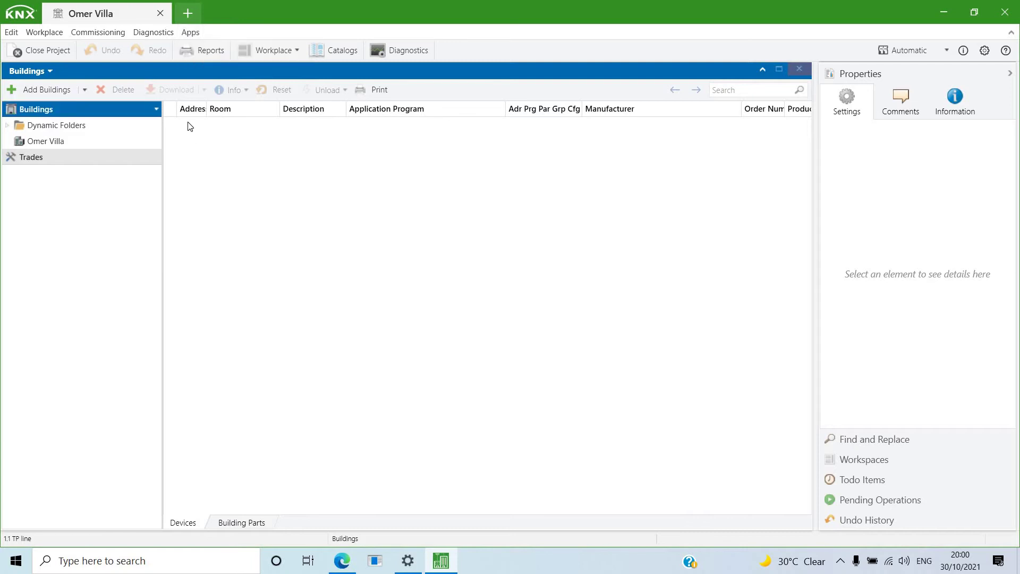
Step: Open new Group Addresses and Topology panels in the workspace alongside the Buildings panel
{"action": "left_click", "coordinate": [263, 52]}
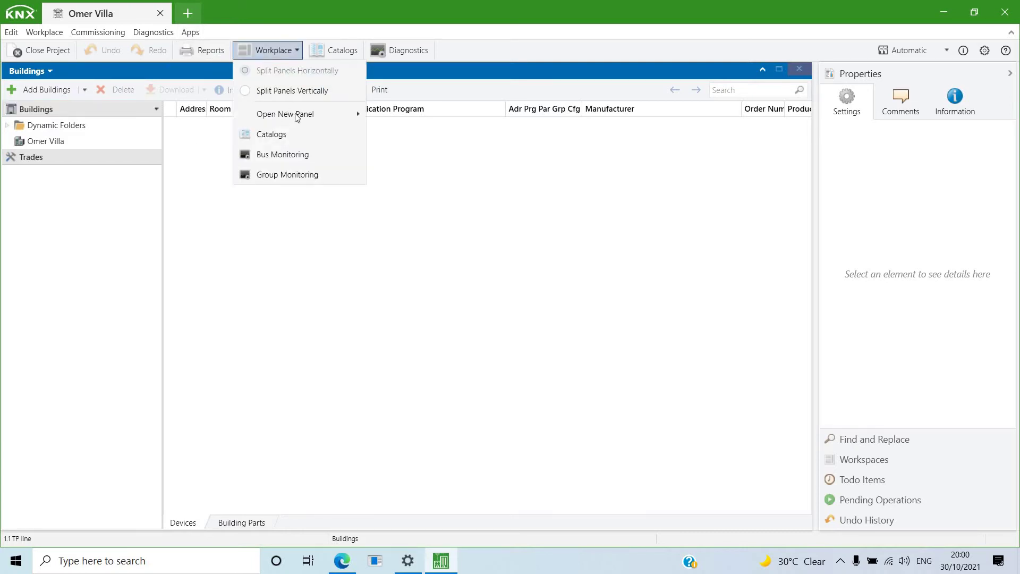
{"action": "mouse_move", "coordinate": [297, 117]}
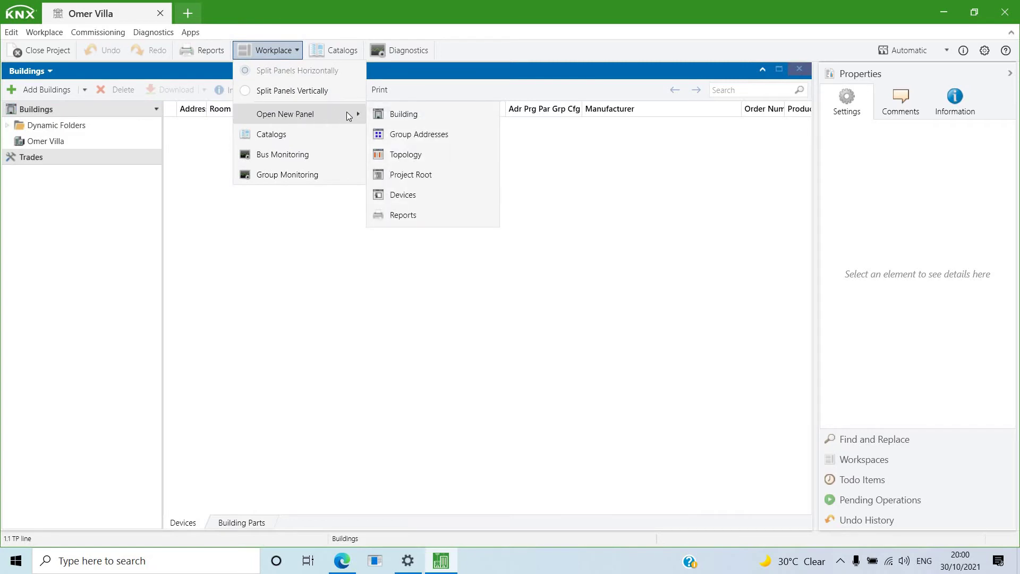
{"action": "left_click", "coordinate": [396, 136]}
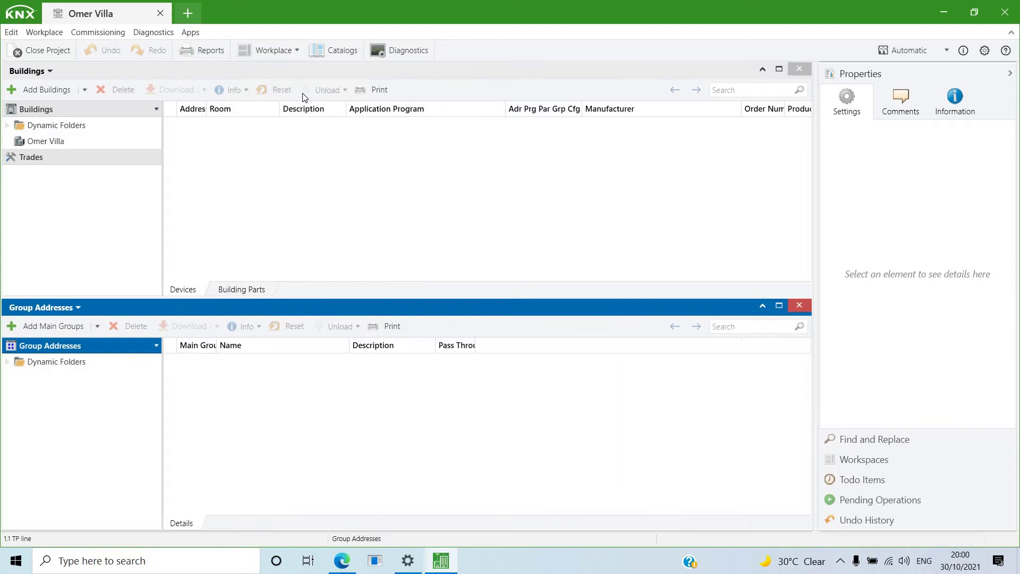
{"action": "left_click", "coordinate": [277, 53]}
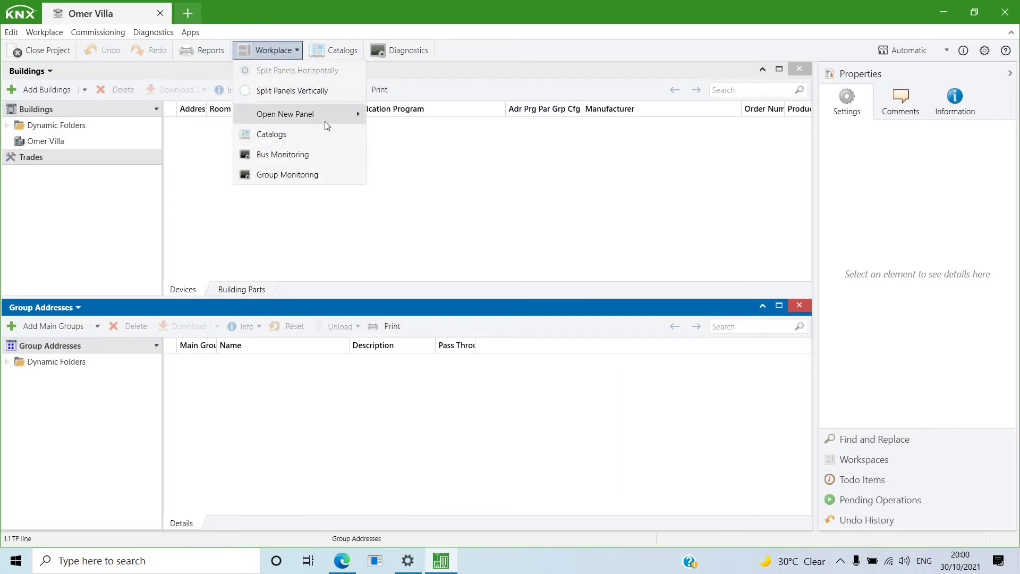
{"action": "mouse_move", "coordinate": [327, 126]}
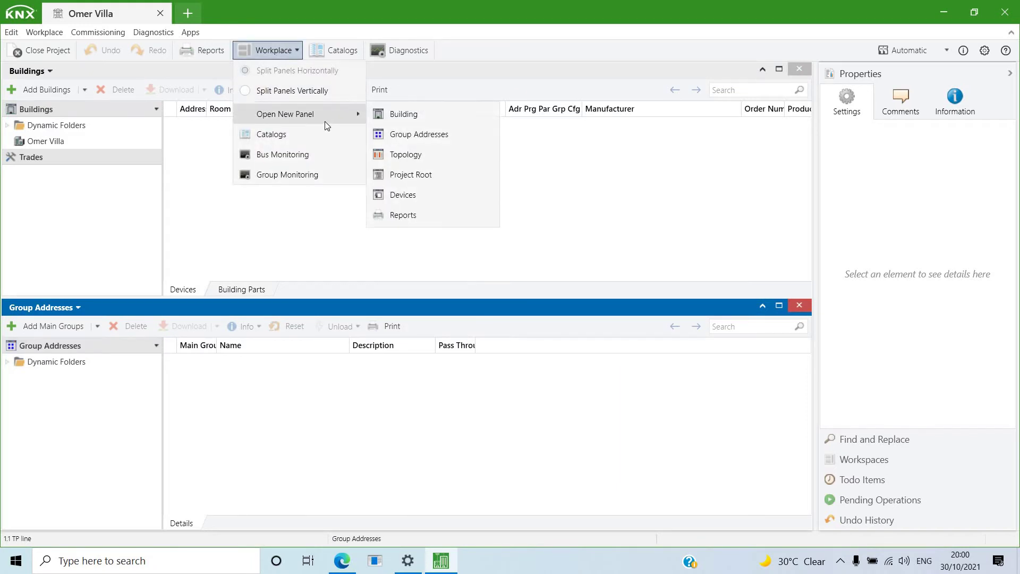
{"action": "left_click", "coordinate": [395, 155]}
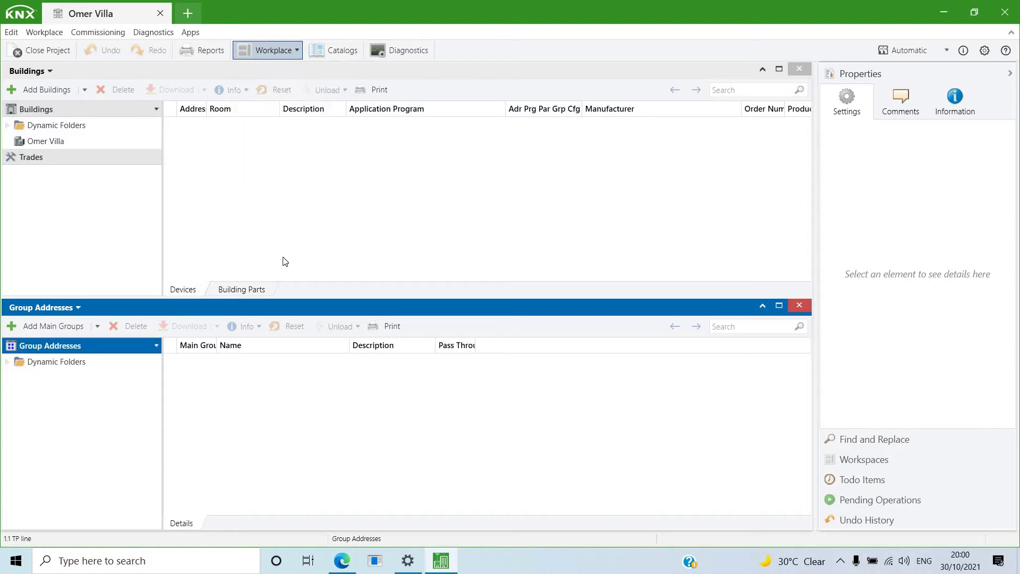
Step: Add two floors named GF and FF to the Omer Villa building
{"action": "right_click", "coordinate": [49, 142]}
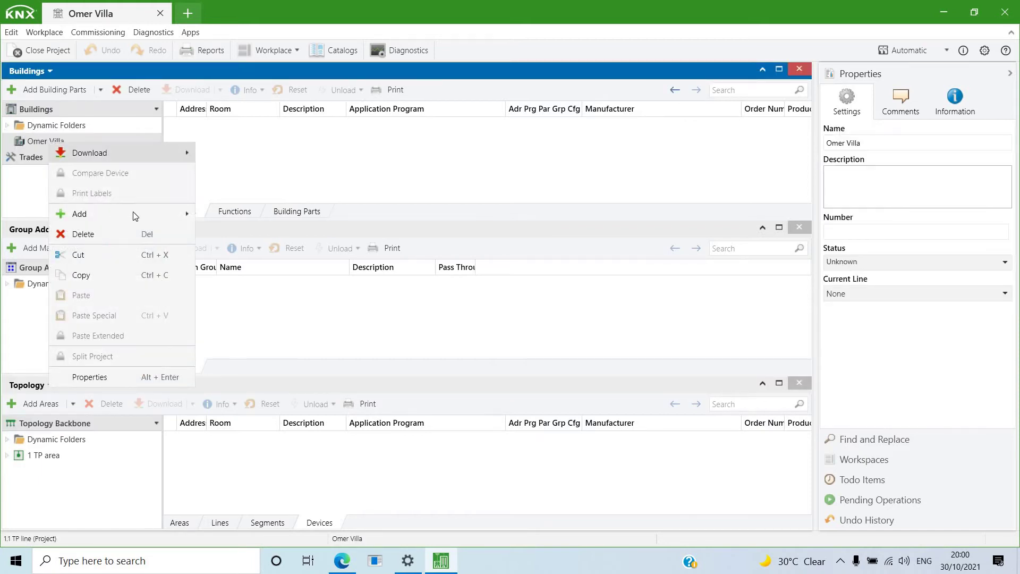
{"action": "mouse_move", "coordinate": [135, 216]}
{"action": "left_click", "coordinate": [228, 234]}
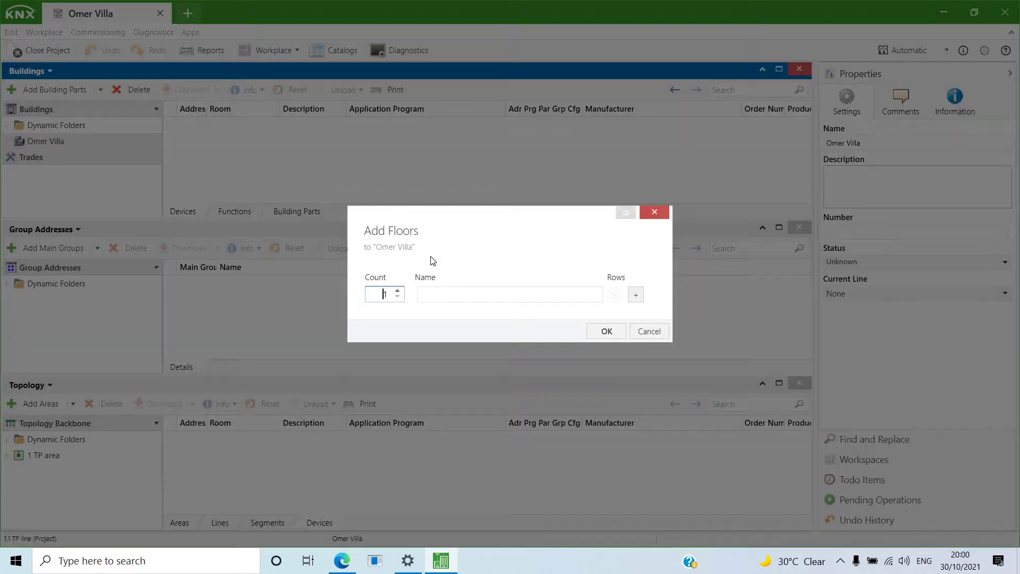
{"action": "left_click", "coordinate": [448, 292]}
{"action": "type", "text": "GF"}
{"action": "left_click", "coordinate": [635, 294]}
{"action": "type", "text": "1F"}
{"action": "left_click", "coordinate": [596, 341]}
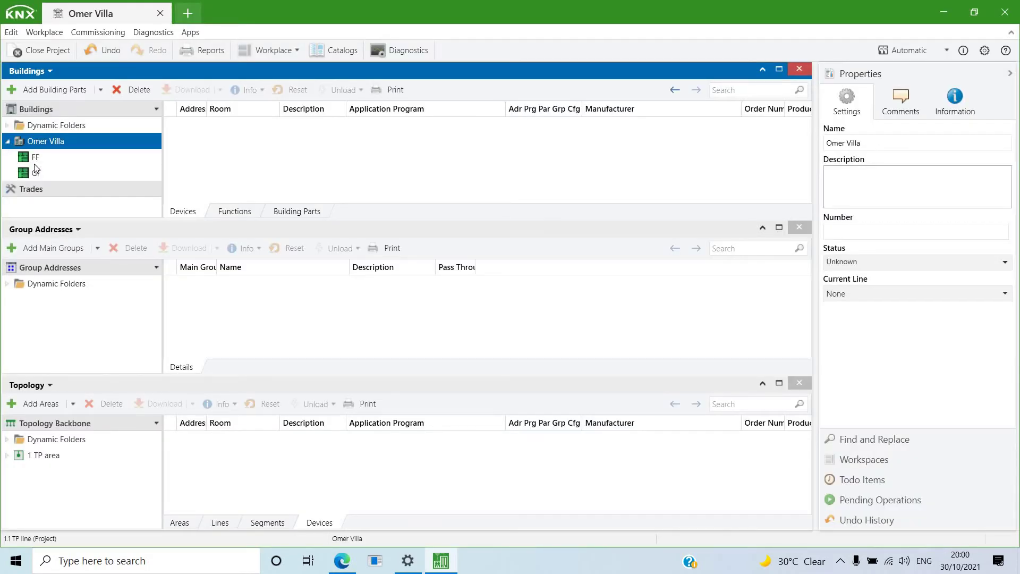
Step: Start adding rooms to the GF floor, entering "utility room" with the suggested use Utility room
{"action": "left_click", "coordinate": [35, 172]}
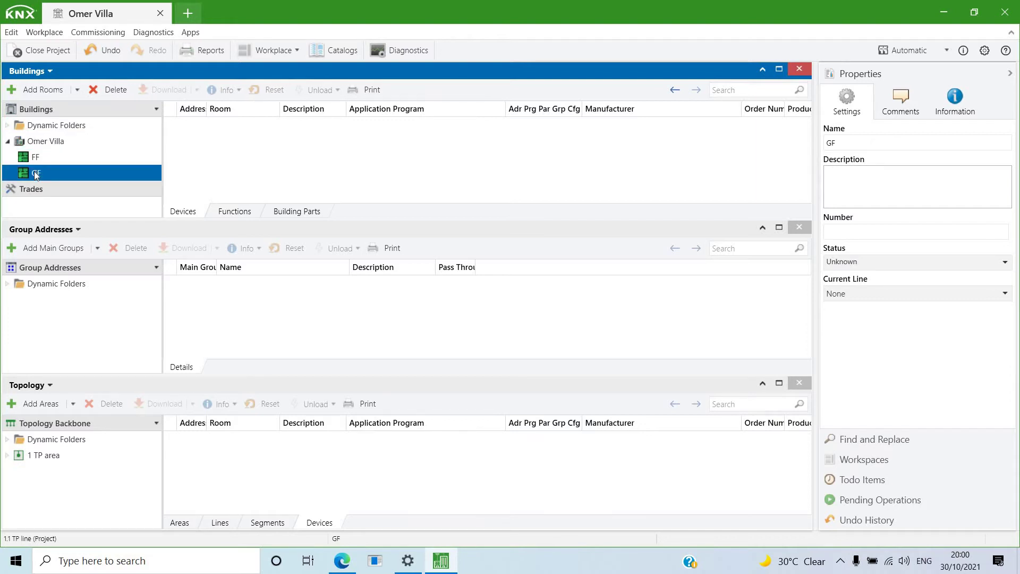
{"action": "right_click", "coordinate": [34, 171]}
{"action": "mouse_move", "coordinate": [126, 244]}
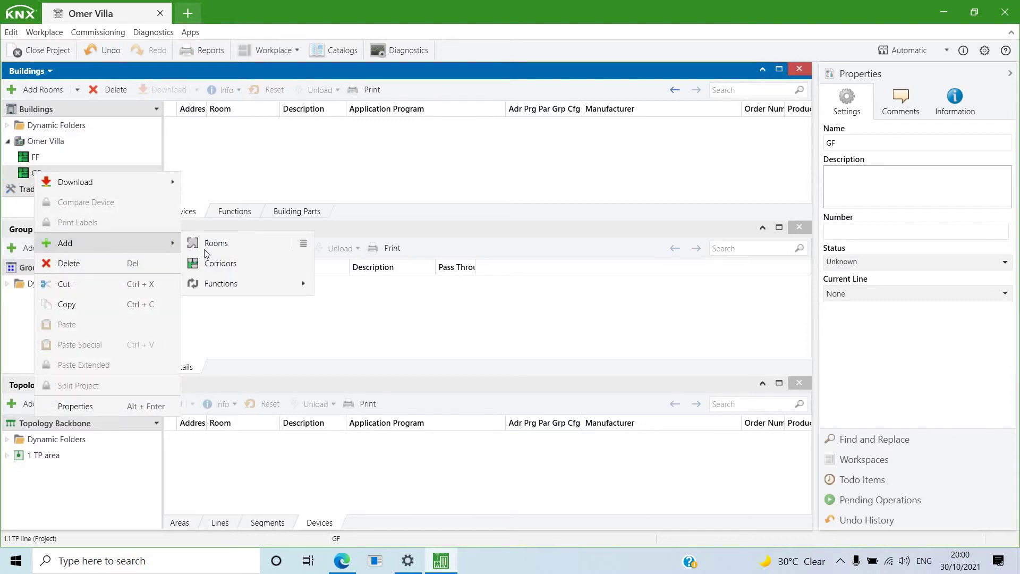
{"action": "left_click", "coordinate": [210, 246]}
{"action": "left_click", "coordinate": [459, 294]}
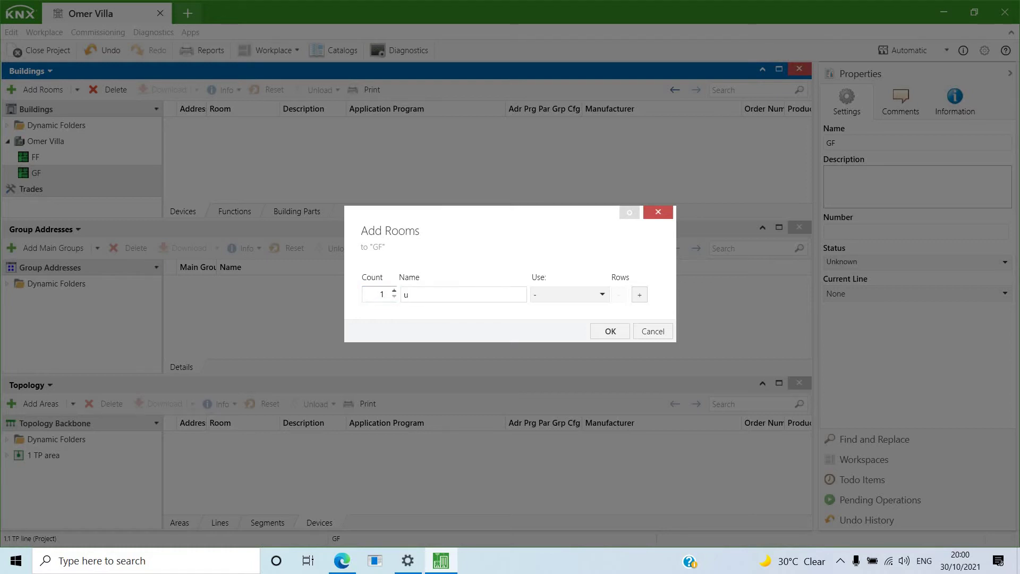
{"action": "type", "text": "util"}
{"action": "key", "text": "Return"}
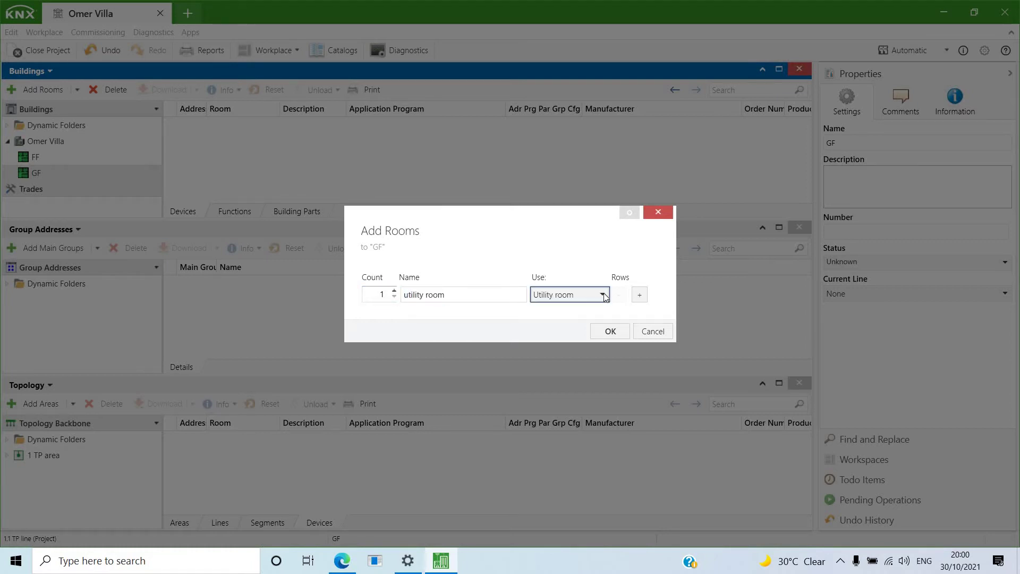
Step: Add bedroom and corridor entries with their suggested uses, create the GF rooms and expand the floor to view them
{"action": "left_click", "coordinate": [640, 296]}
{"action": "type", "text": "bedroom"}
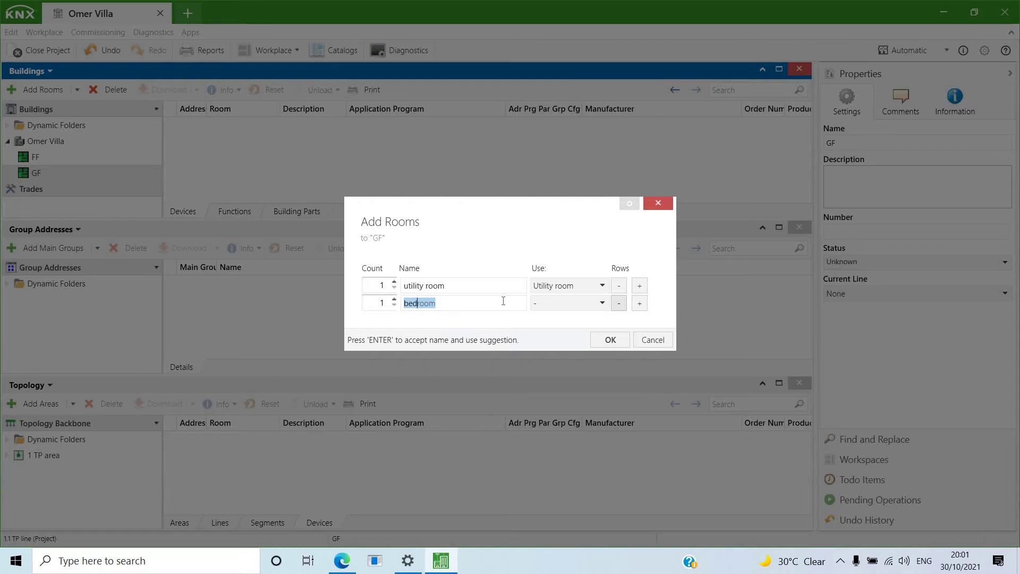
{"action": "key", "text": "Return"}
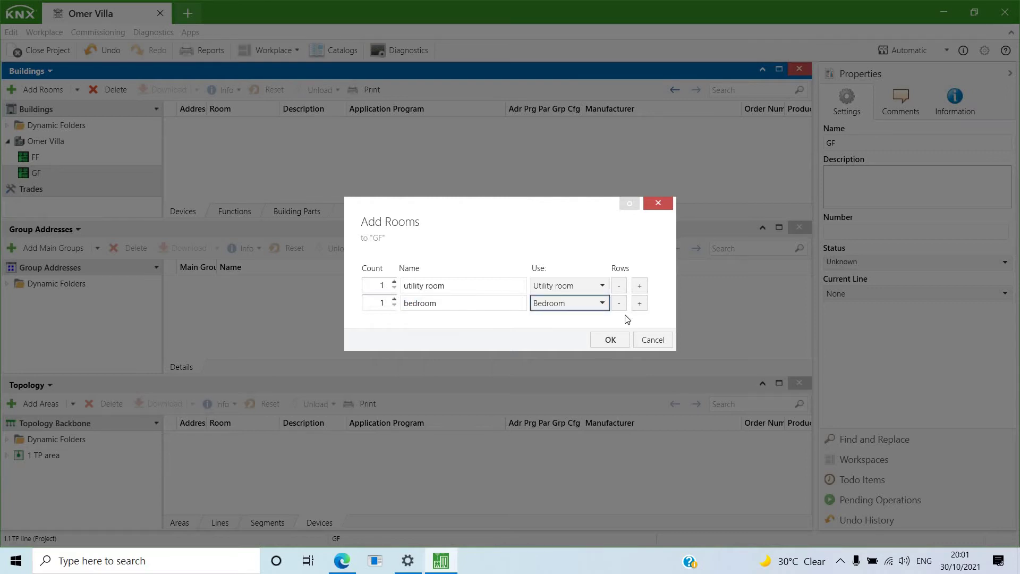
{"action": "left_click", "coordinate": [640, 303]}
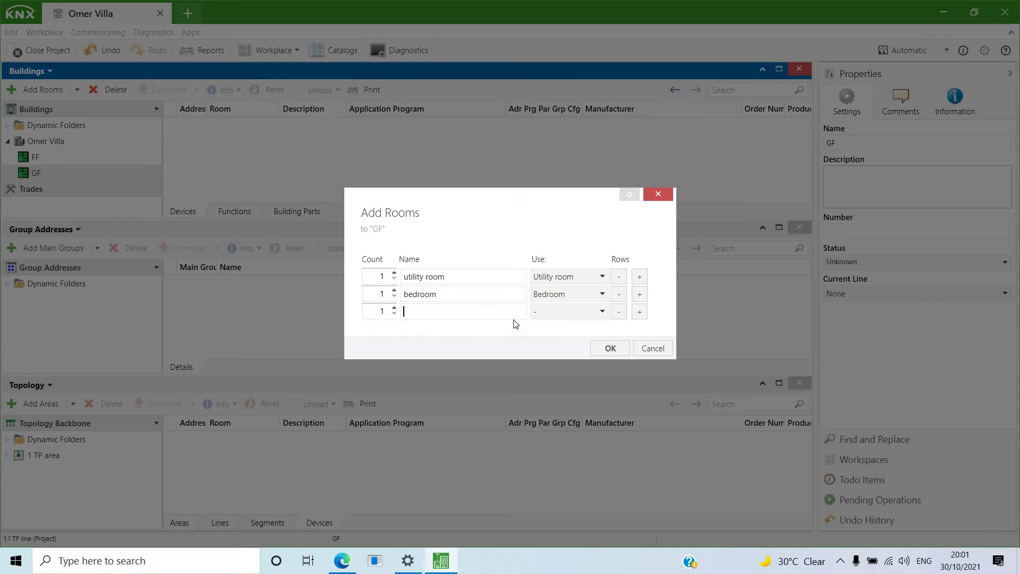
{"action": "type", "text": "cor"}
{"action": "key", "text": "Return"}
{"action": "left_click", "coordinate": [611, 349]}
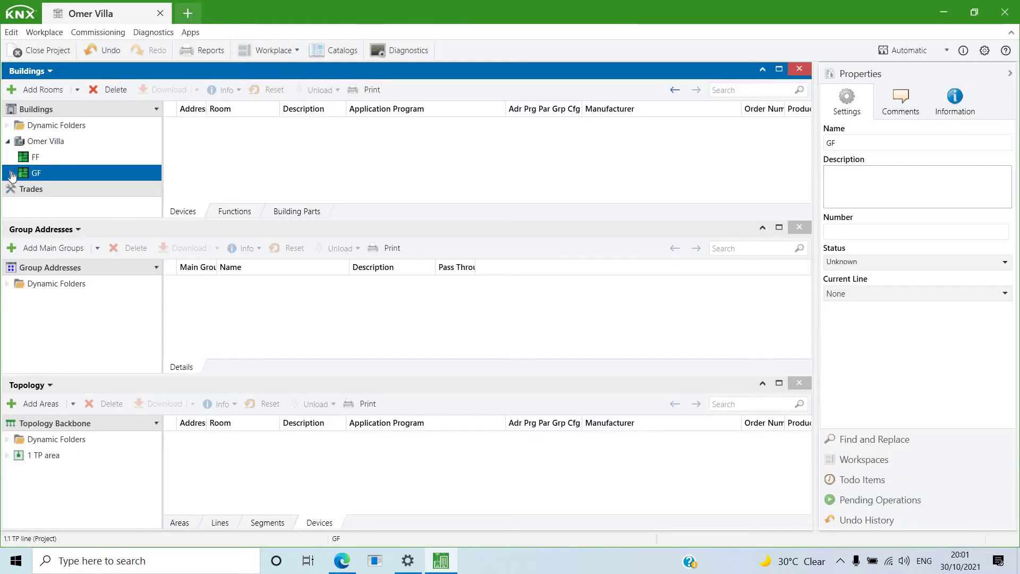
{"action": "left_click", "coordinate": [12, 173]}
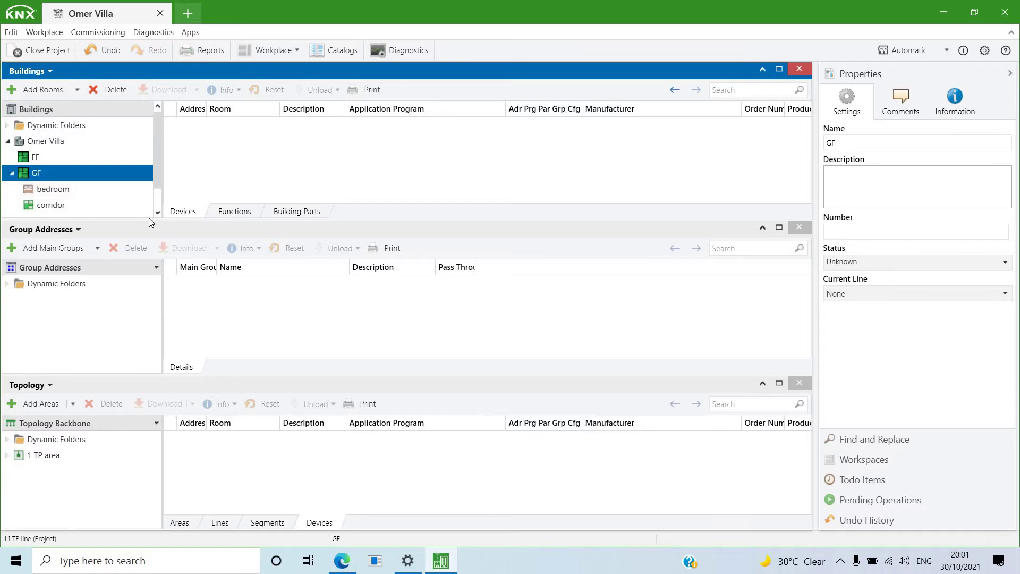
{"action": "scroll", "coordinate": [147, 204], "scroll_direction": "down", "scroll_amount": 1}
{"action": "scroll", "coordinate": [144, 198], "scroll_direction": "up", "scroll_amount": 1}
{"action": "scroll", "coordinate": [143, 203], "scroll_direction": "down", "scroll_amount": 1}
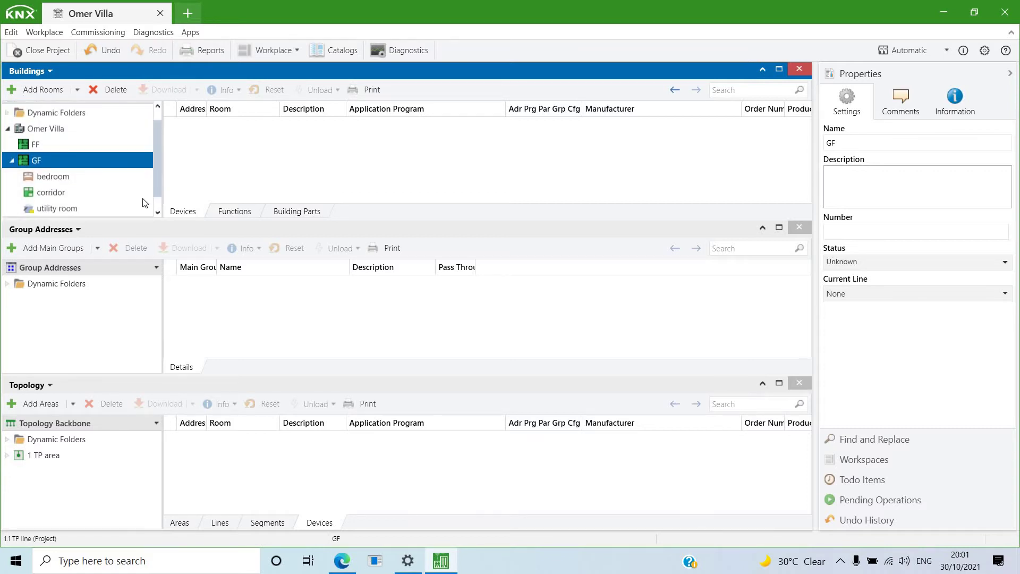
{"action": "scroll", "coordinate": [143, 202], "scroll_direction": "down", "scroll_amount": 1}
Step: Start adding rooms to the FF floor, entering "bedroom" with the suggested use Bedroom
{"action": "left_click", "coordinate": [70, 140]}
{"action": "right_click", "coordinate": [72, 145]}
{"action": "mouse_move", "coordinate": [168, 213]}
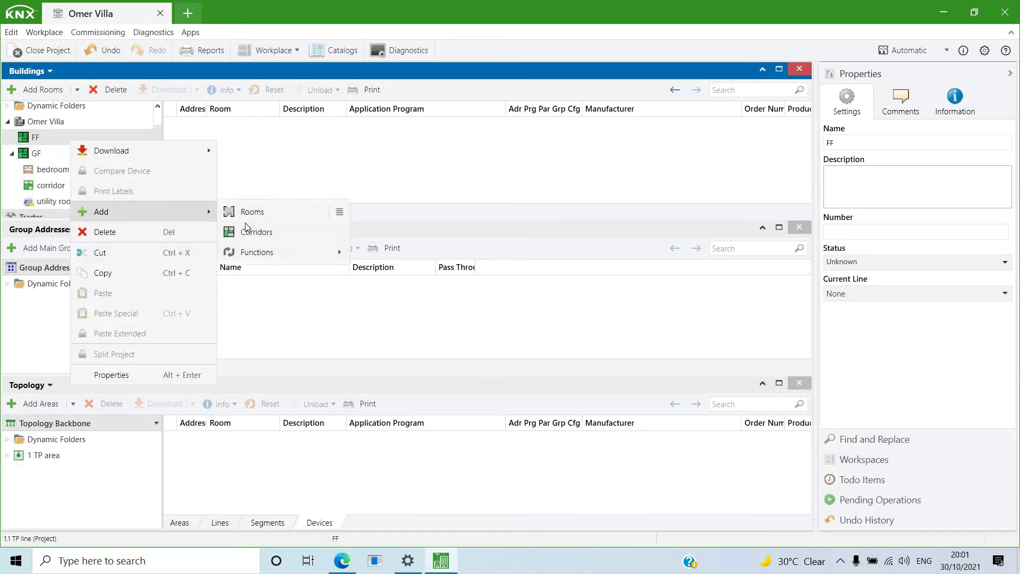
{"action": "left_click", "coordinate": [250, 214]}
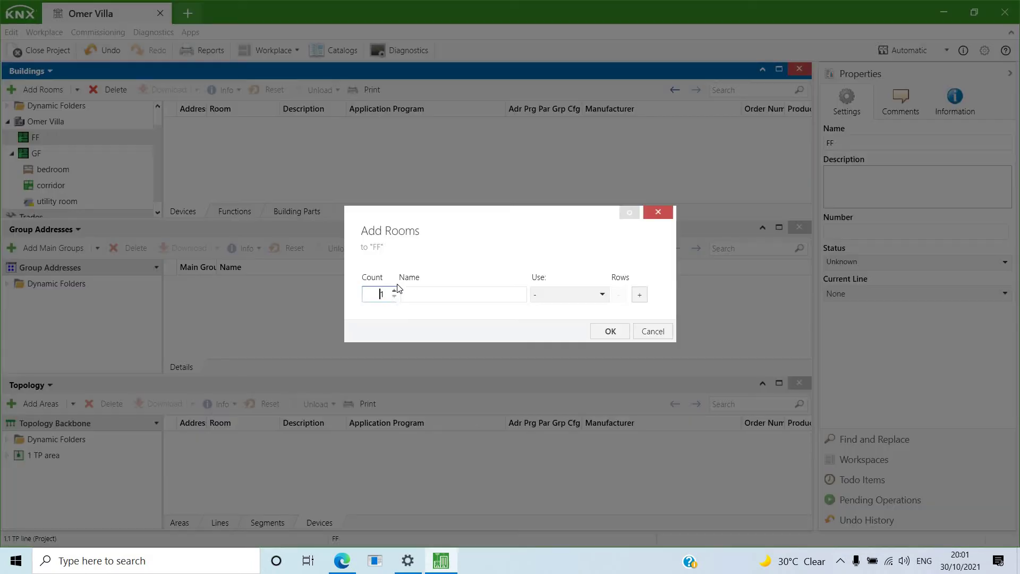
{"action": "left_click", "coordinate": [412, 292]}
{"action": "type", "text": "bed"}
{"action": "key", "text": "Return"}
Step: Add entries for a Living room with the suggested use and a toilet with no use, and create the FF rooms
{"action": "left_click", "coordinate": [640, 295]}
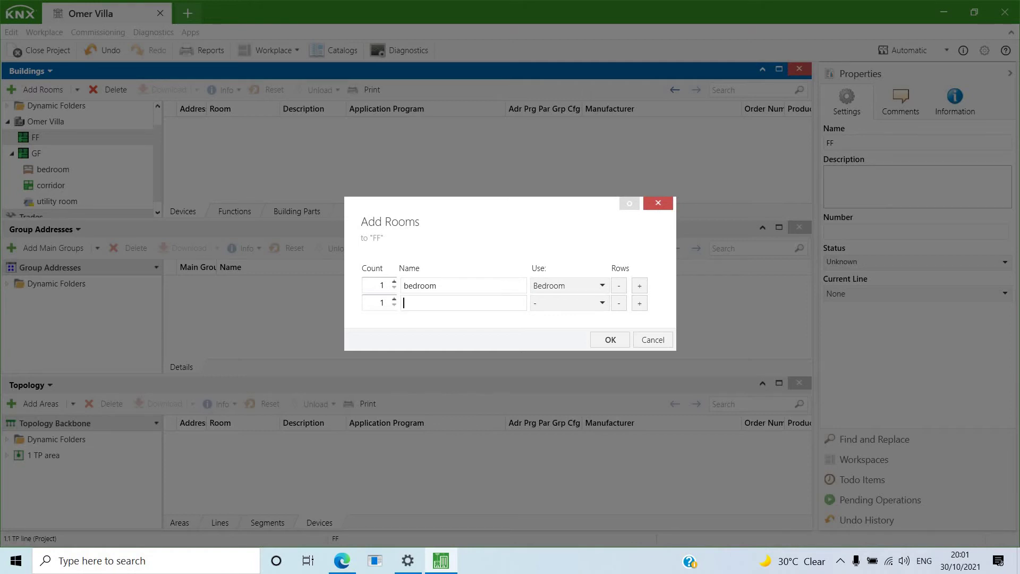
{"action": "type", "text": "Liv"}
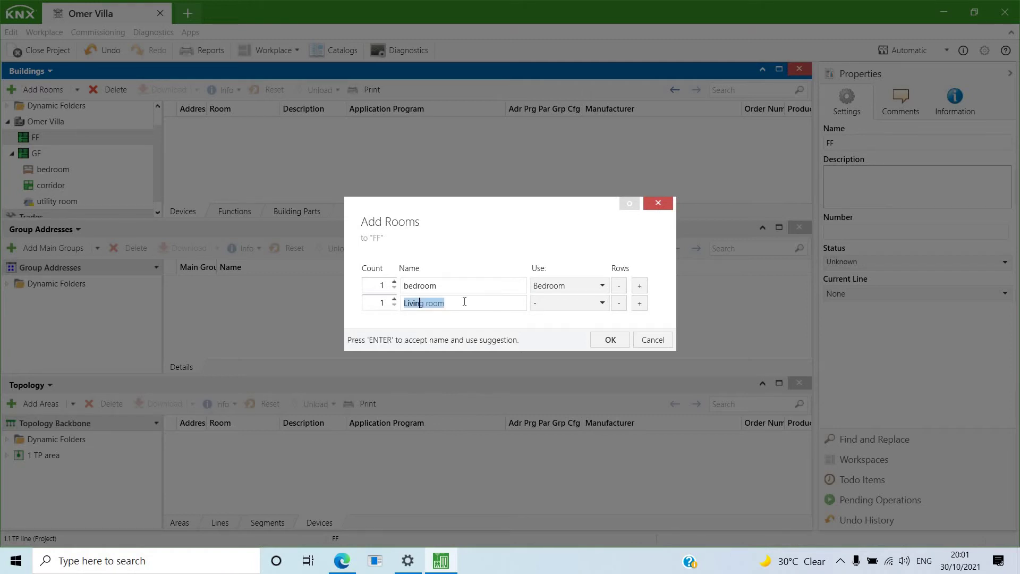
{"action": "type", "text": "in"}
{"action": "key", "text": "Return"}
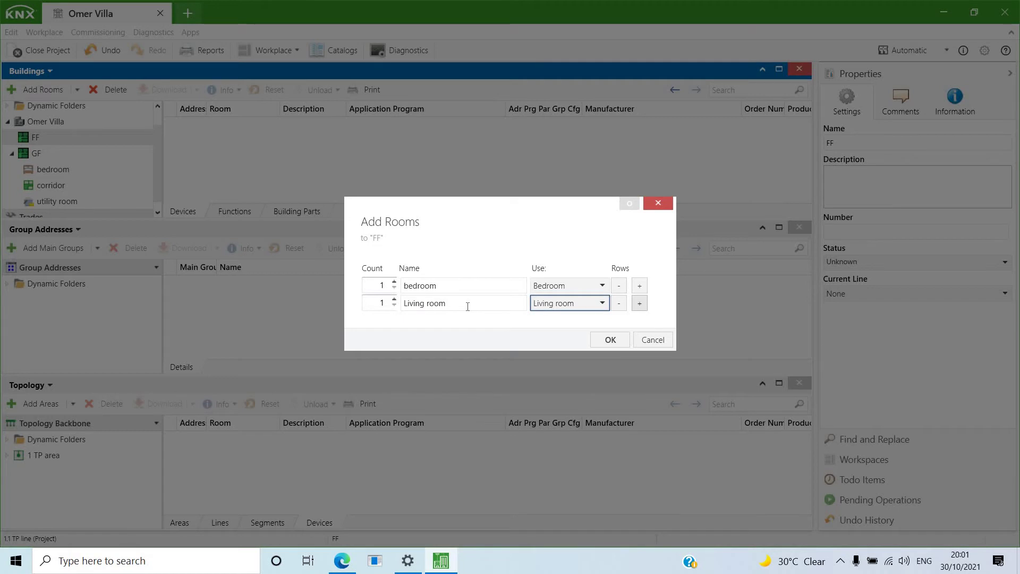
{"action": "key", "text": "Return"}
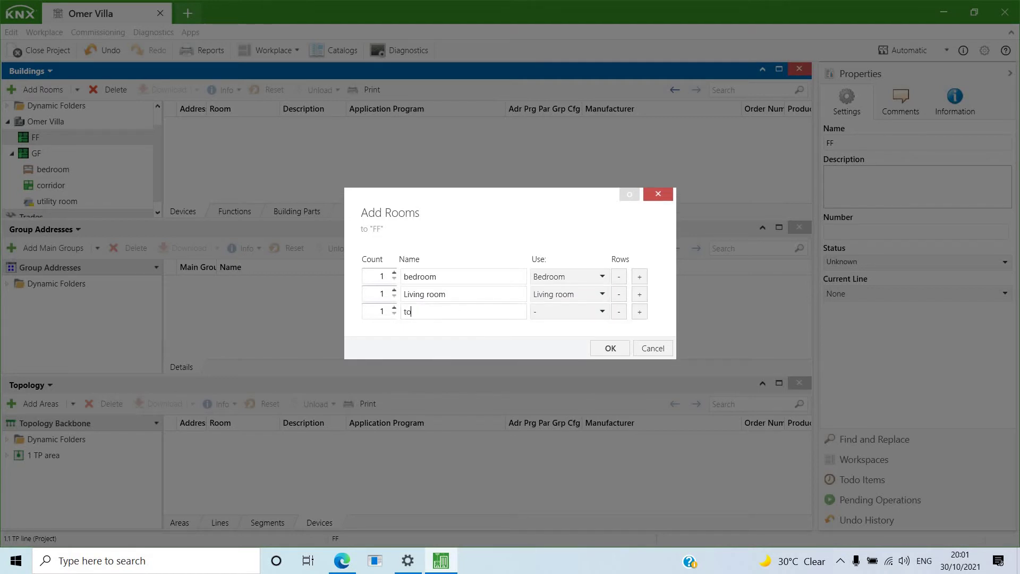
{"action": "type", "text": "toilet"}
{"action": "left_click", "coordinate": [603, 312]}
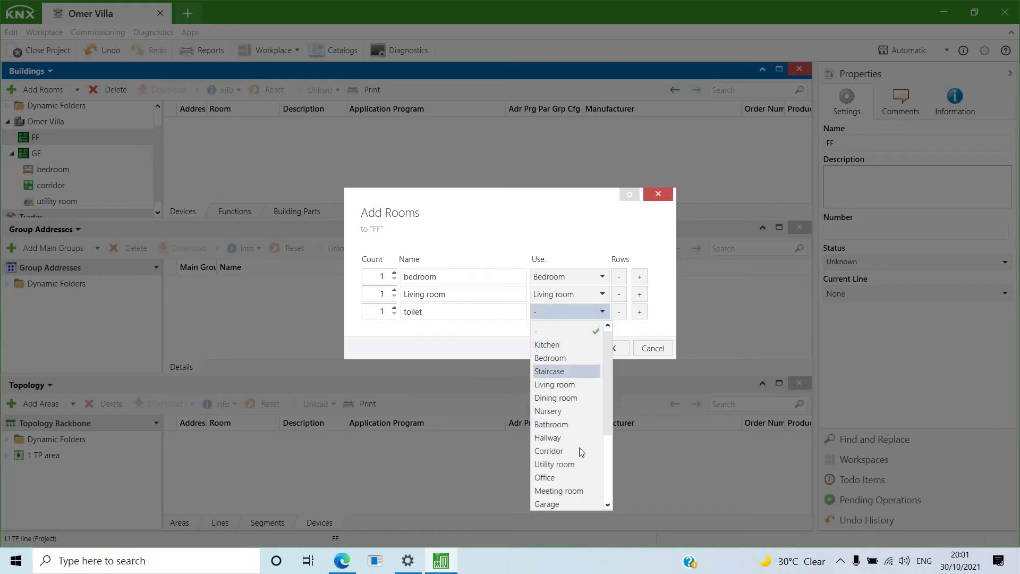
{"action": "left_click", "coordinate": [610, 441]}
{"action": "left_click_drag", "start_coordinate": [610, 442], "coordinate": [502, 342]}
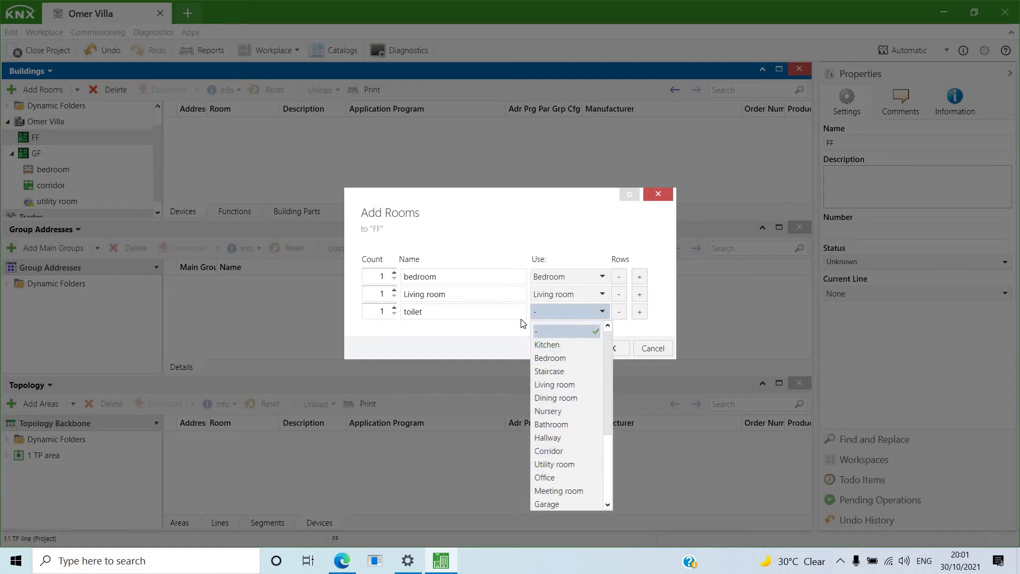
{"action": "left_click", "coordinate": [620, 350]}
{"action": "left_click", "coordinate": [620, 349]}
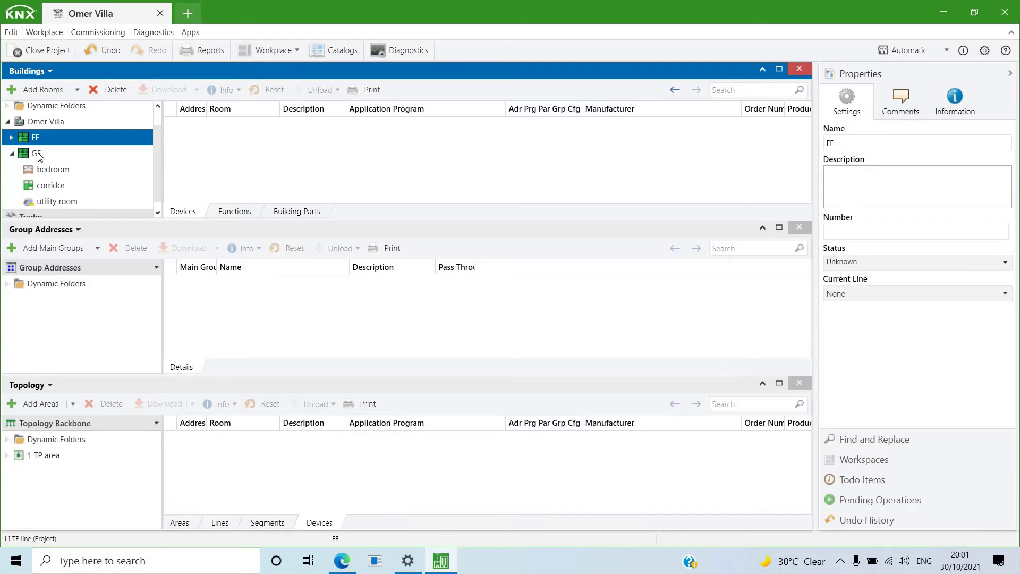
Step: Expand the FF floor and view the settings of its bedroom and Living room
{"action": "left_click", "coordinate": [11, 137]}
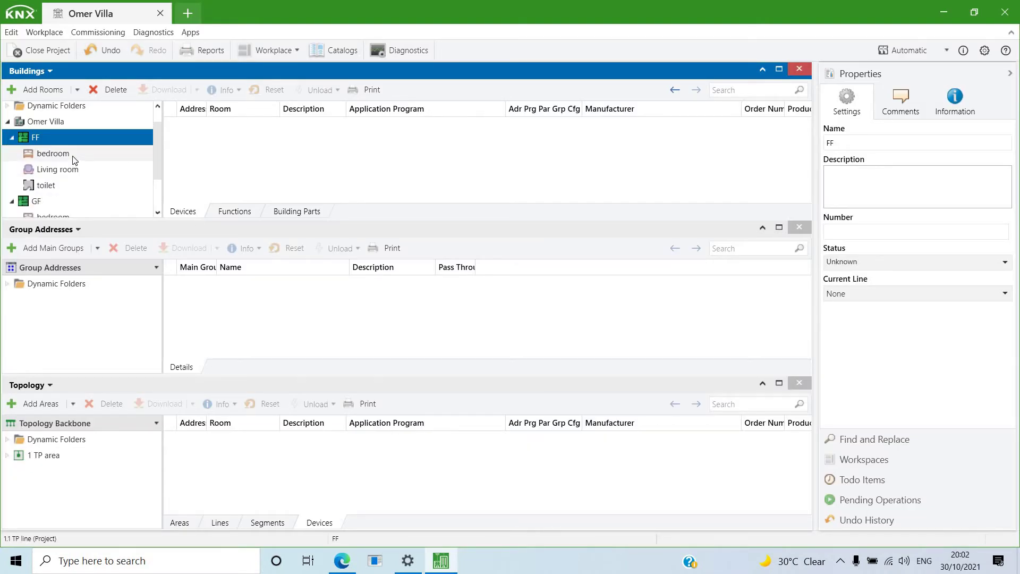
{"action": "left_click", "coordinate": [60, 156]}
{"action": "left_click", "coordinate": [74, 170]}
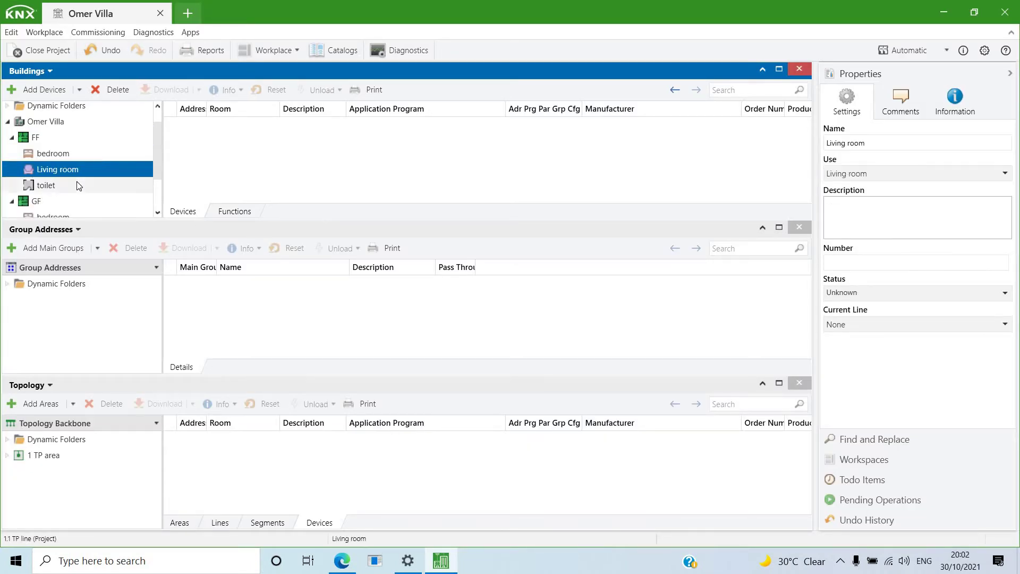
Step: View the settings of the FF floor's toilet and the rooms listed below it
{"action": "left_click", "coordinate": [79, 185]}
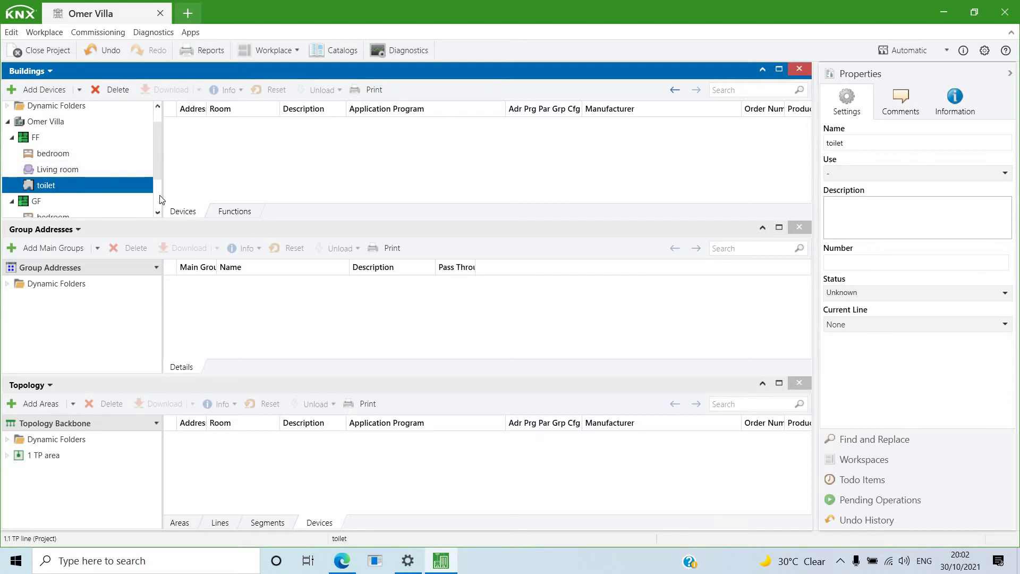
{"action": "scroll", "coordinate": [157, 175], "scroll_direction": "down", "scroll_amount": 2}
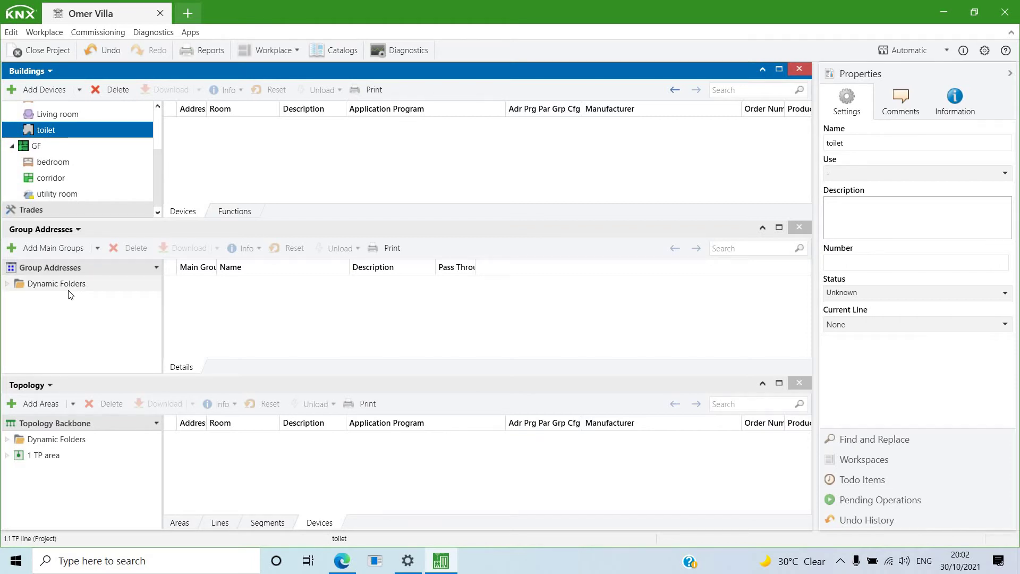
Step: Add two main groups named GF and FF to the group addresses
{"action": "left_click", "coordinate": [27, 248]}
{"action": "left_click", "coordinate": [451, 258]}
{"action": "type", "text": "GF"}
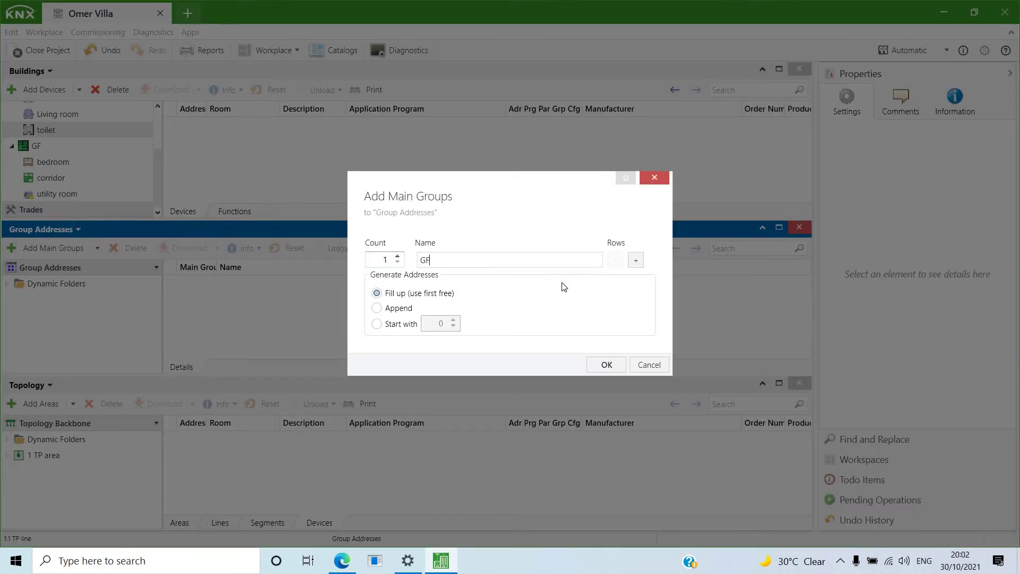
{"action": "left_click", "coordinate": [636, 260]}
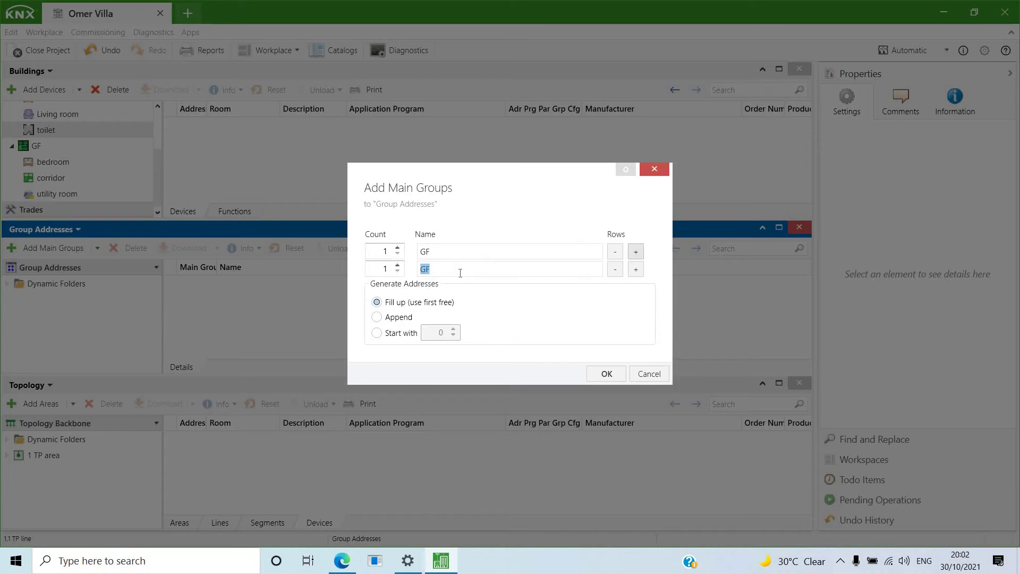
{"action": "type", "text": "FF"}
{"action": "key", "text": "Return"}
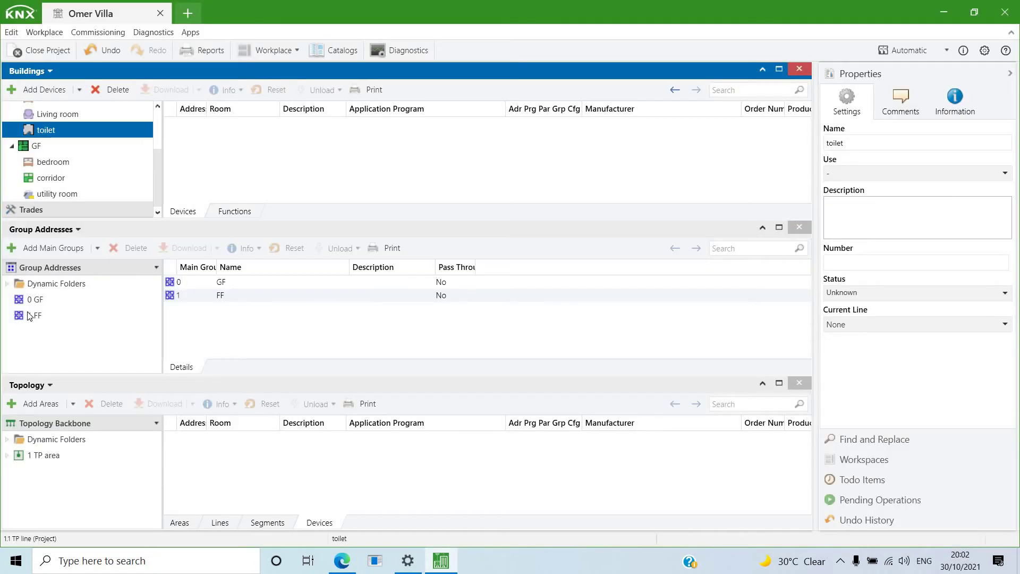
Step: Start adding middle groups to the GF main group, entering Light as the first and adding a second row
{"action": "left_click", "coordinate": [37, 317]}
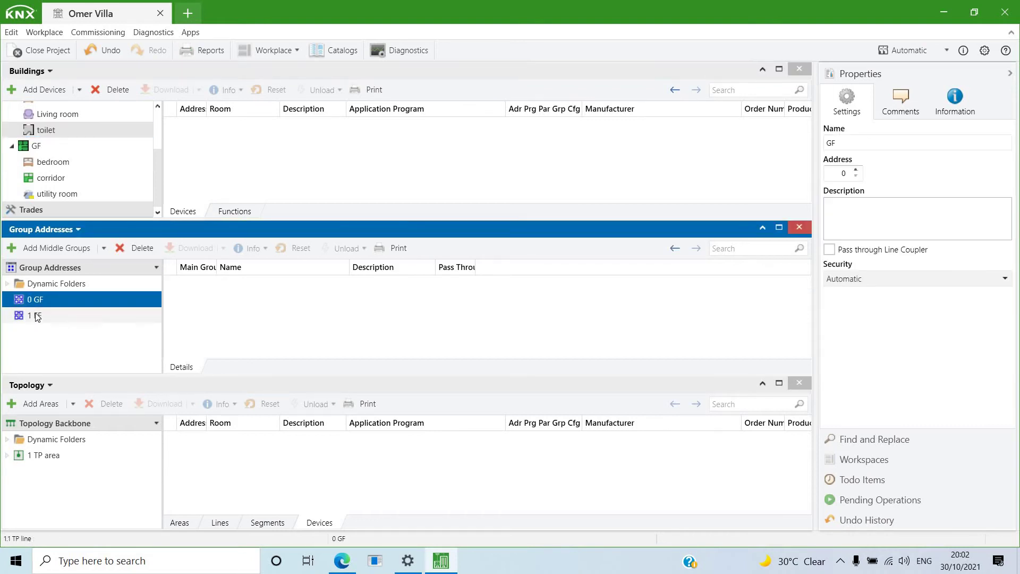
{"action": "left_click", "coordinate": [36, 301]}
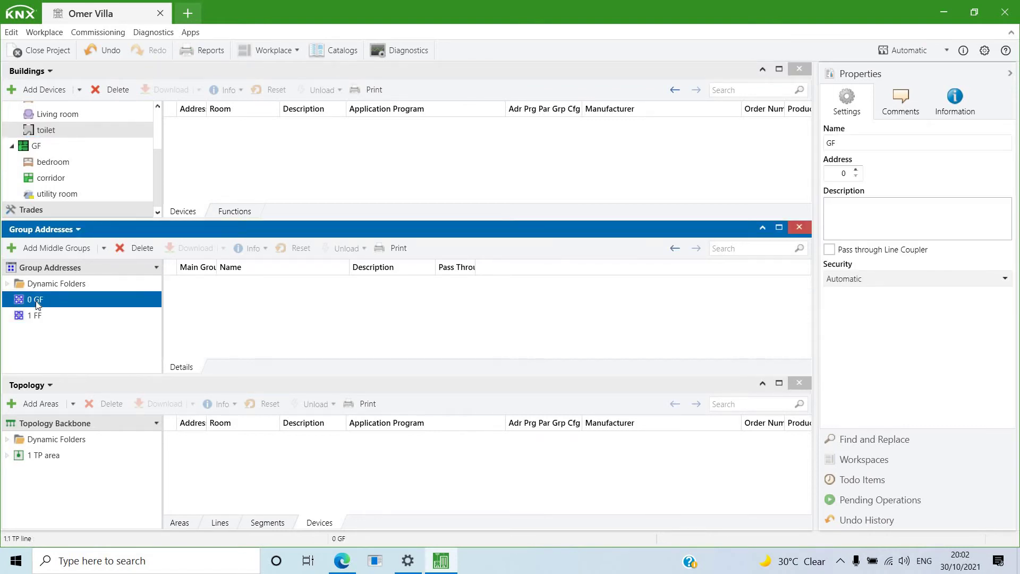
{"action": "right_click", "coordinate": [37, 303]}
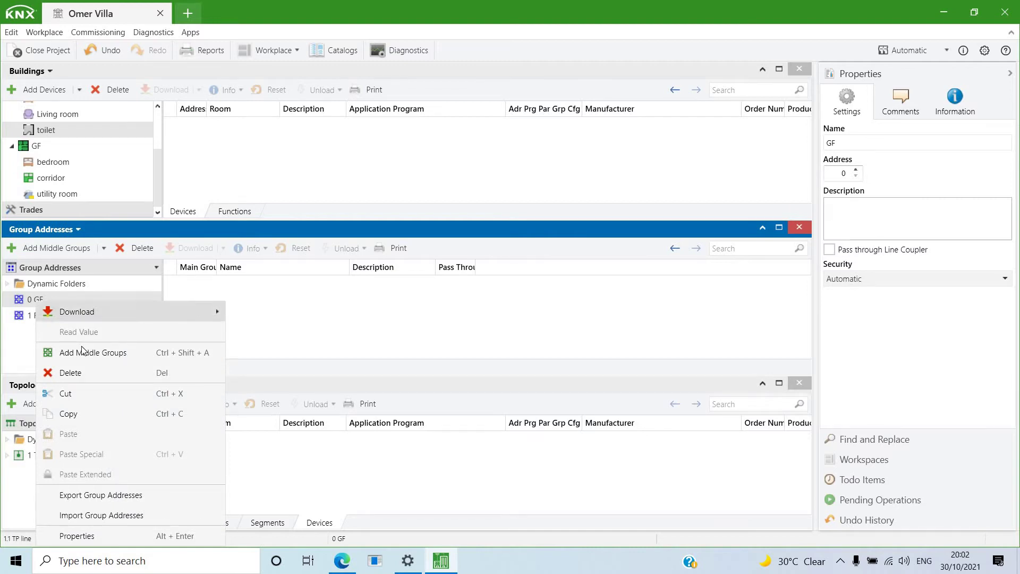
{"action": "left_click", "coordinate": [82, 352]}
{"action": "left_click", "coordinate": [445, 260]}
{"action": "type", "text": "Light"}
{"action": "left_click", "coordinate": [636, 259]}
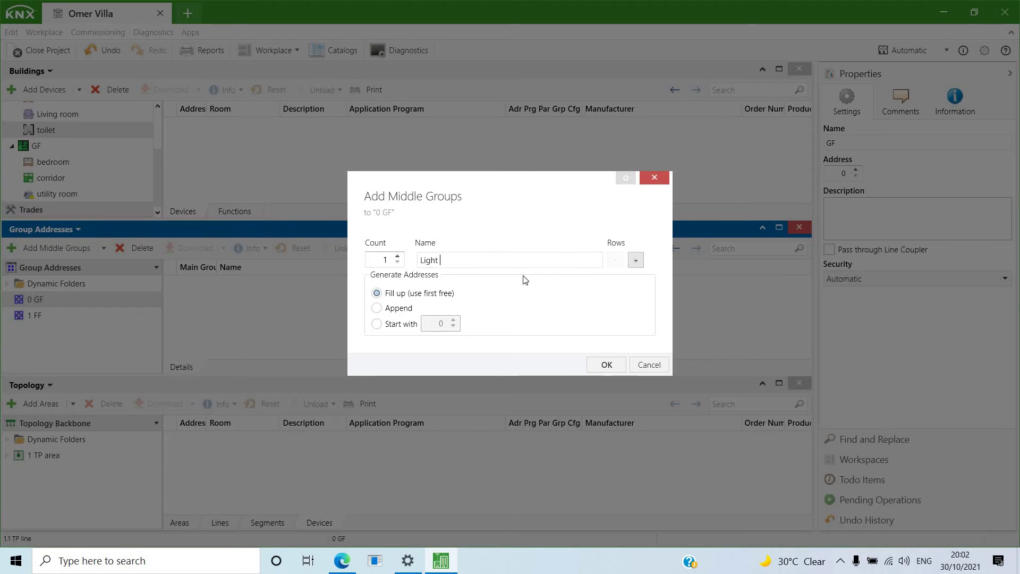
Step: Name the second middle group HVAC, create the groups under GF and view the settings of Light and HVAC
{"action": "left_click", "coordinate": [521, 271]}
{"action": "type", "text": "GF"}
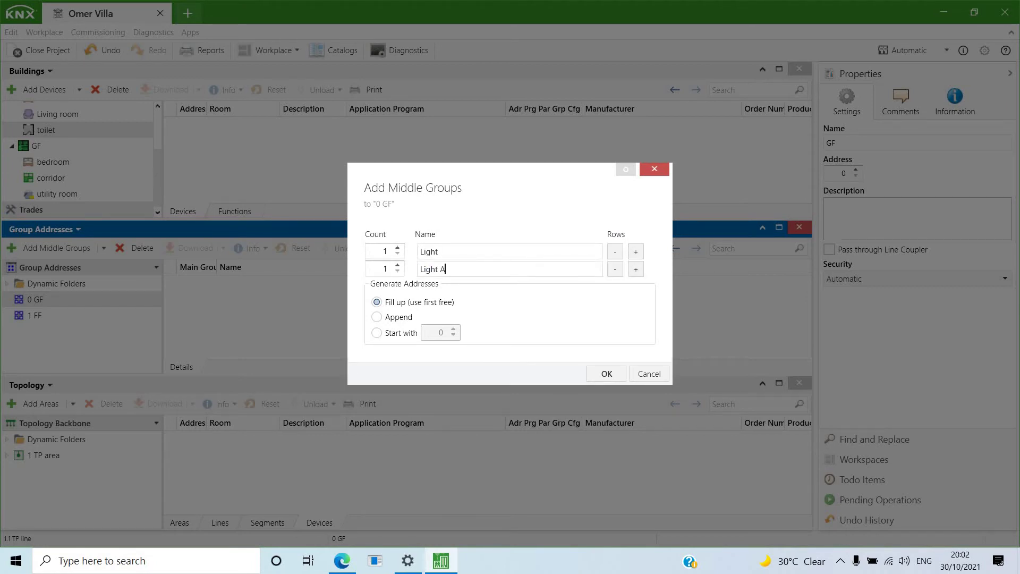
{"action": "key", "text": "BackSpace"}
{"action": "key", "text": "BackSpace"}
{"action": "key", "text": "BackSpace"}
{"action": "key", "text": "BackSpace"}
{"action": "key", "text": "BackSpace"}
{"action": "key", "text": "BackSpace"}
{"action": "key", "text": "BackSpace"}
{"action": "key", "text": "BackSpace"}
{"action": "type", "text": "AC"}
{"action": "key", "text": "BackSpace"}
{"action": "key", "text": "BackSpace"}
{"action": "type", "text": "HVAC"}
{"action": "left_click", "coordinate": [595, 376]}
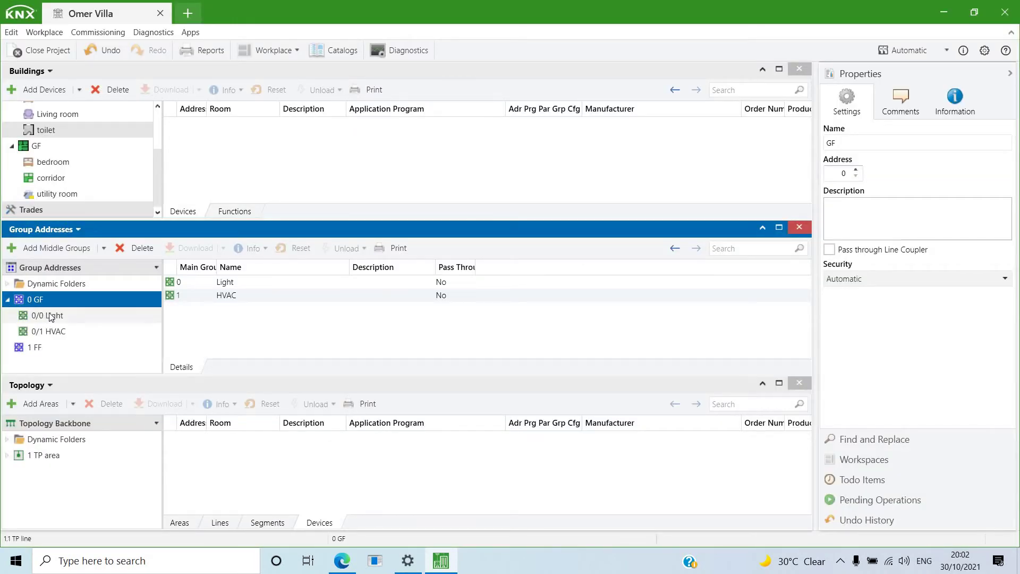
{"action": "left_click", "coordinate": [51, 316]}
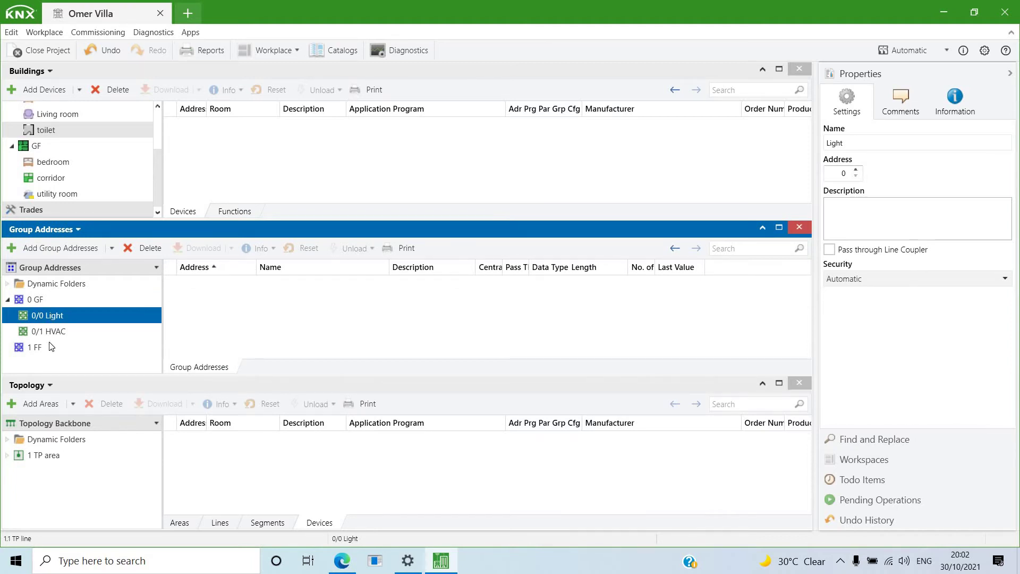
{"action": "left_click", "coordinate": [50, 333]}
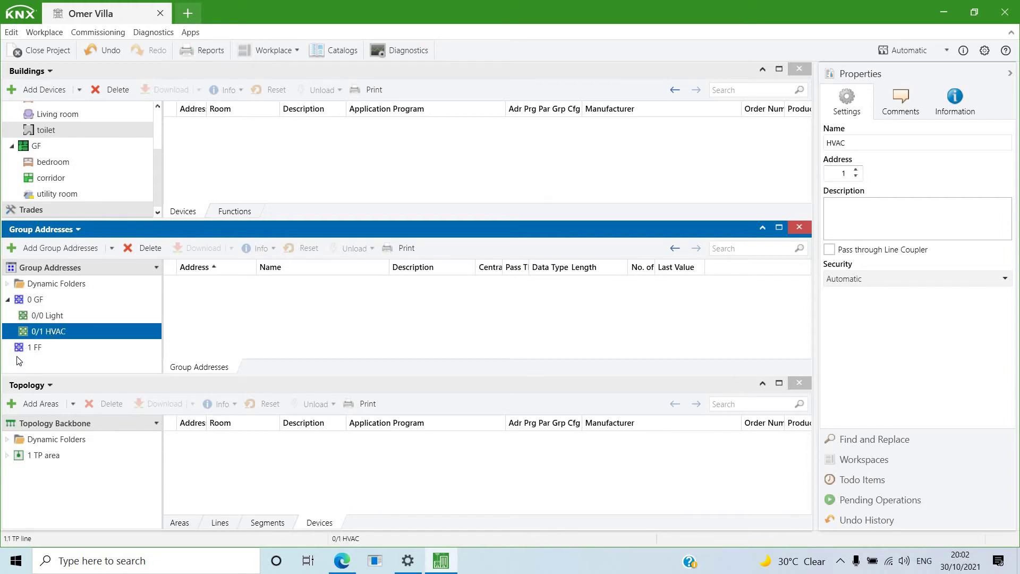
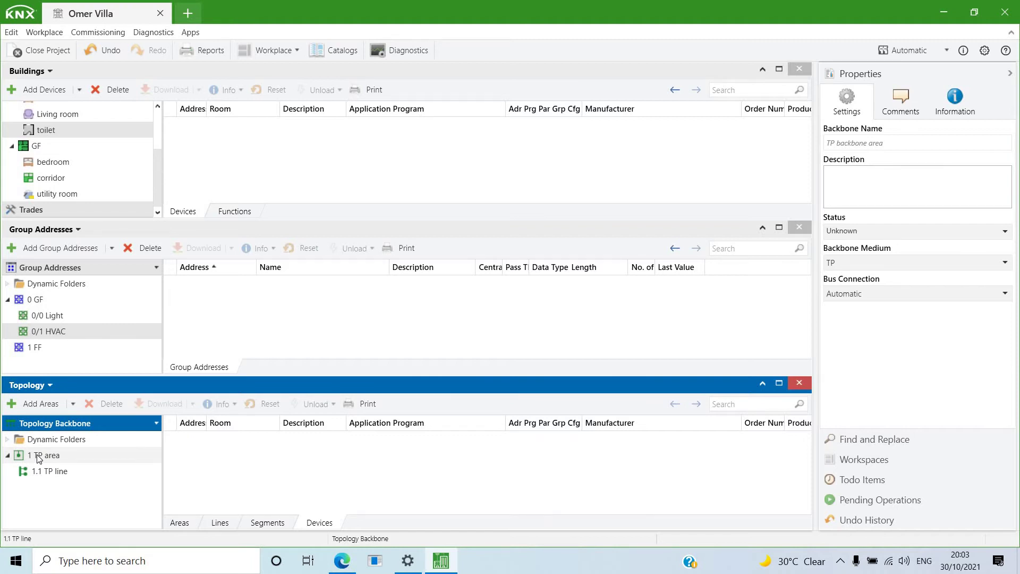
Step: Delete the existing TP area, including its TP line, from the topology
{"action": "left_click", "coordinate": [39, 456]}
{"action": "right_click", "coordinate": [38, 456]}
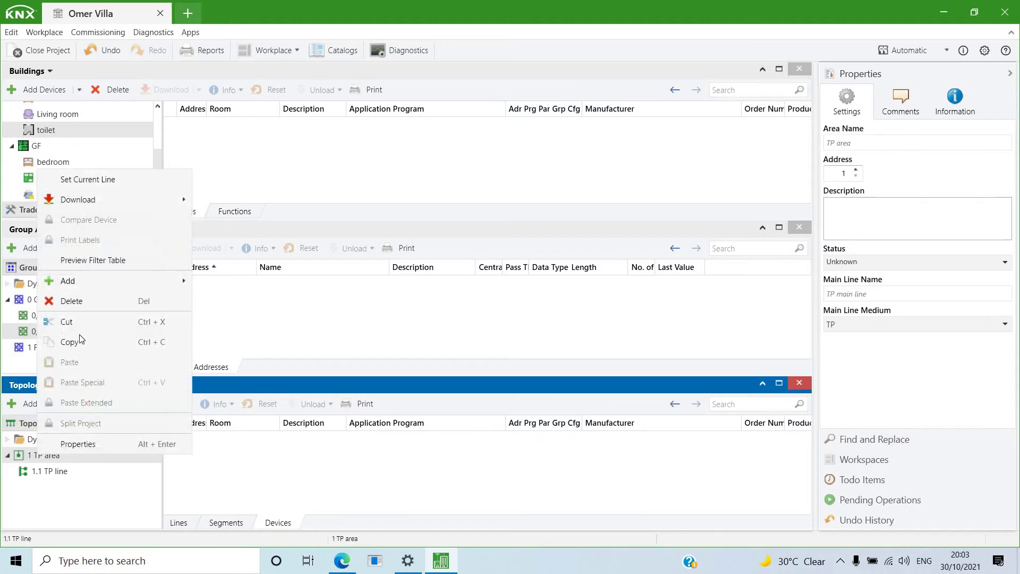
{"action": "left_click", "coordinate": [85, 301]}
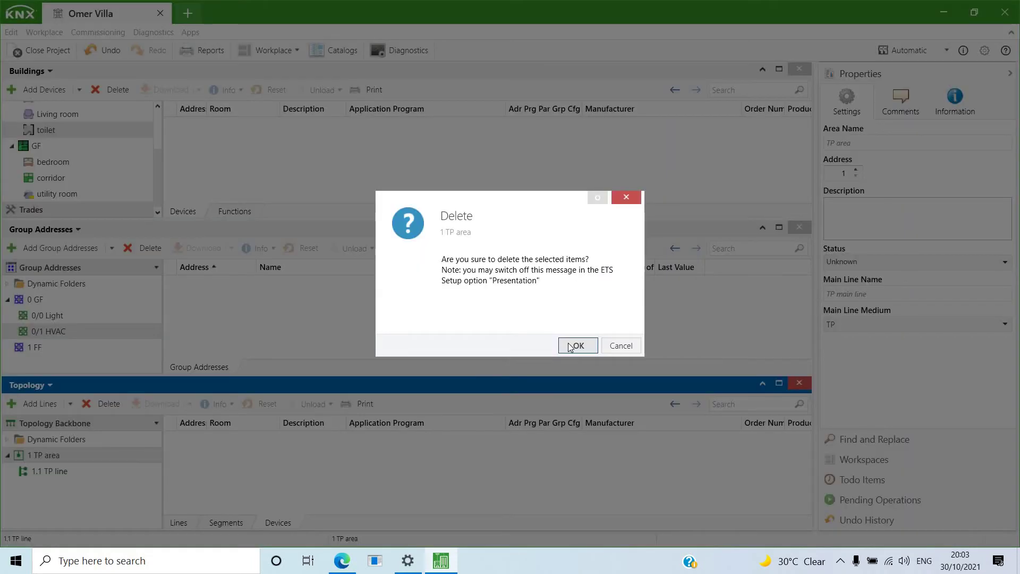
{"action": "key", "text": "Return"}
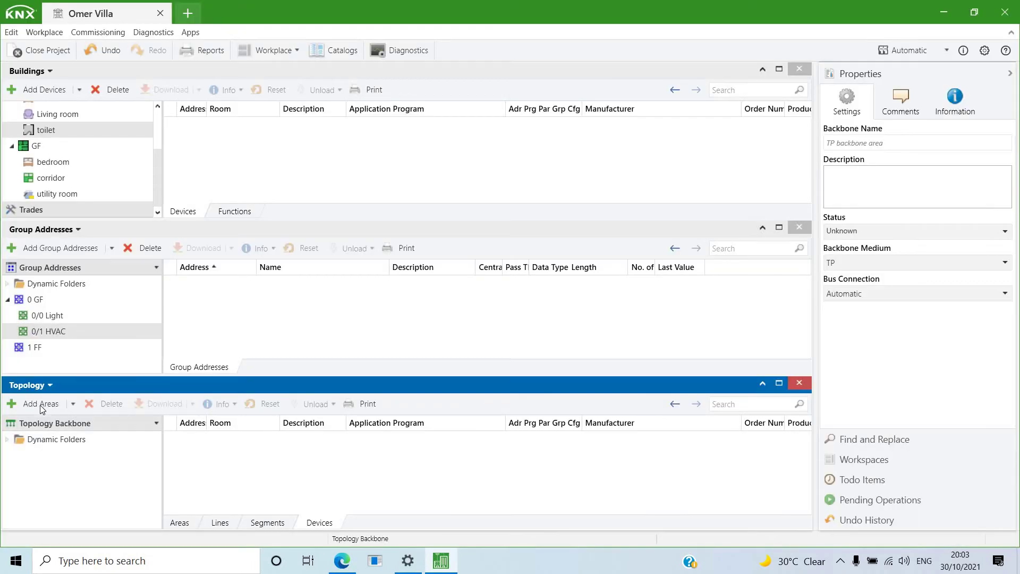
Step: Add one unnamed area with the TP medium to the topology backbone
{"action": "left_click", "coordinate": [40, 405]}
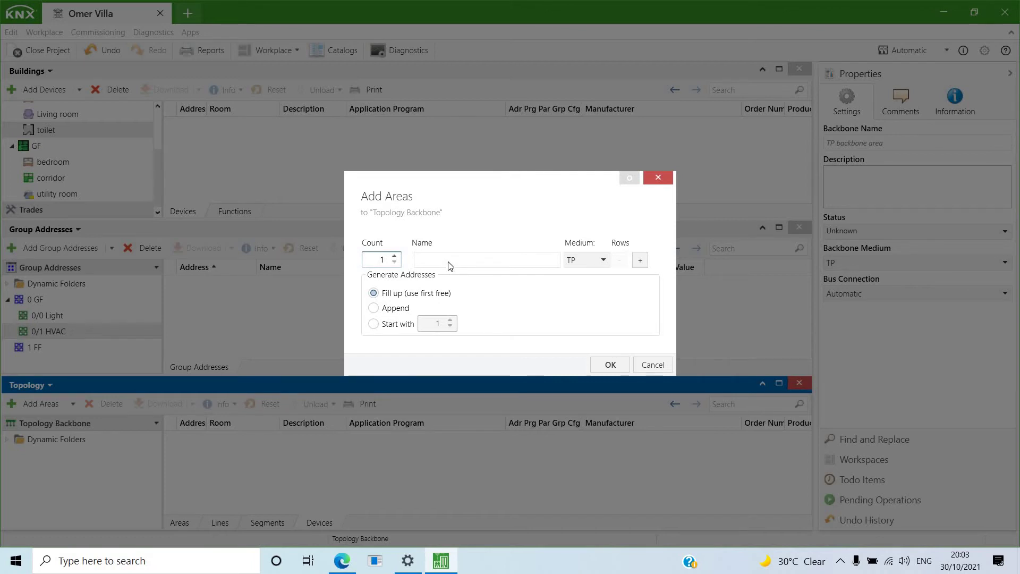
{"action": "left_click", "coordinate": [449, 262]}
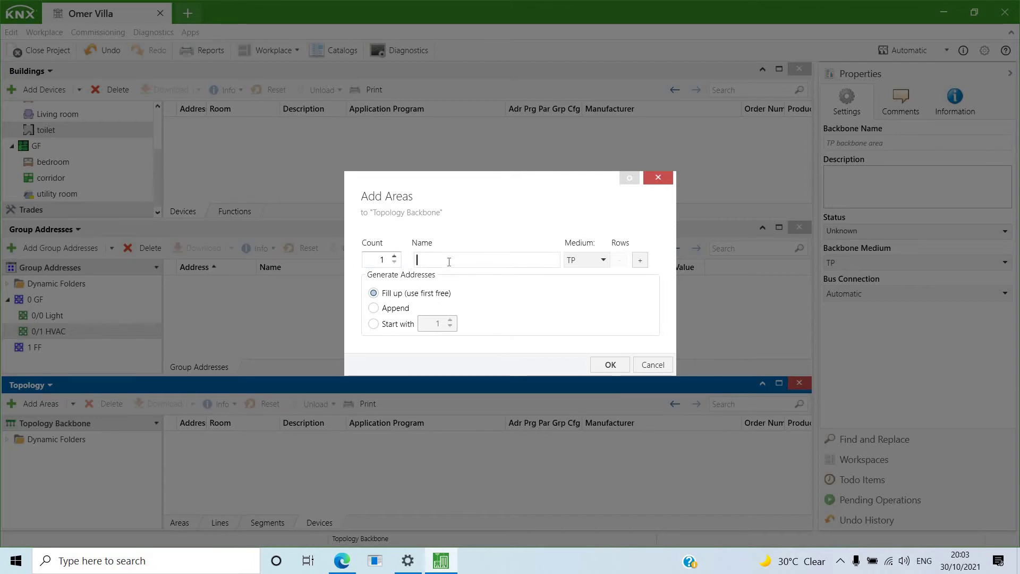
{"action": "left_click", "coordinate": [606, 365]}
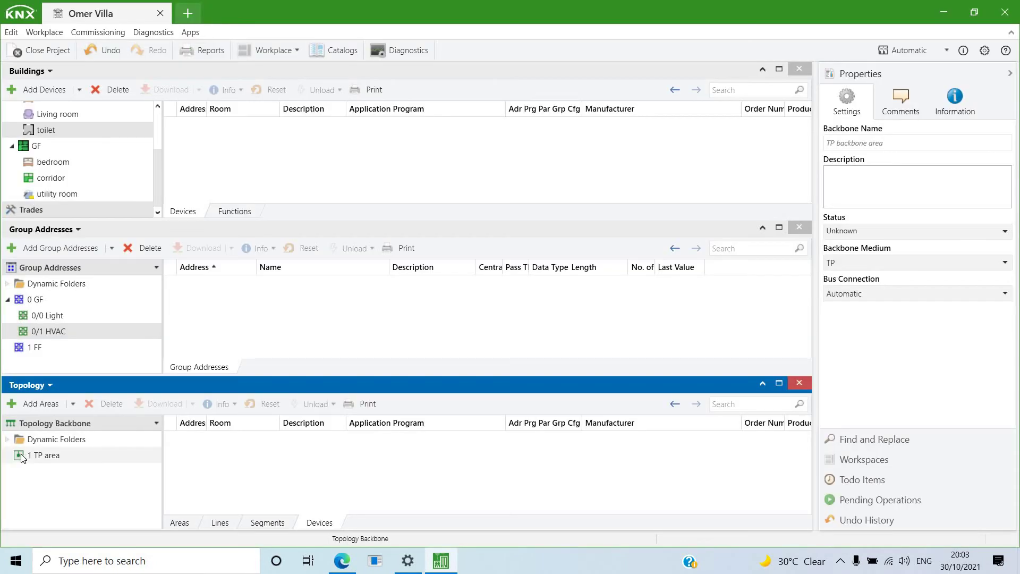
Step: Add two TP lines named GF and FF to the TP area and view each line's settings
{"action": "left_click", "coordinate": [22, 458]}
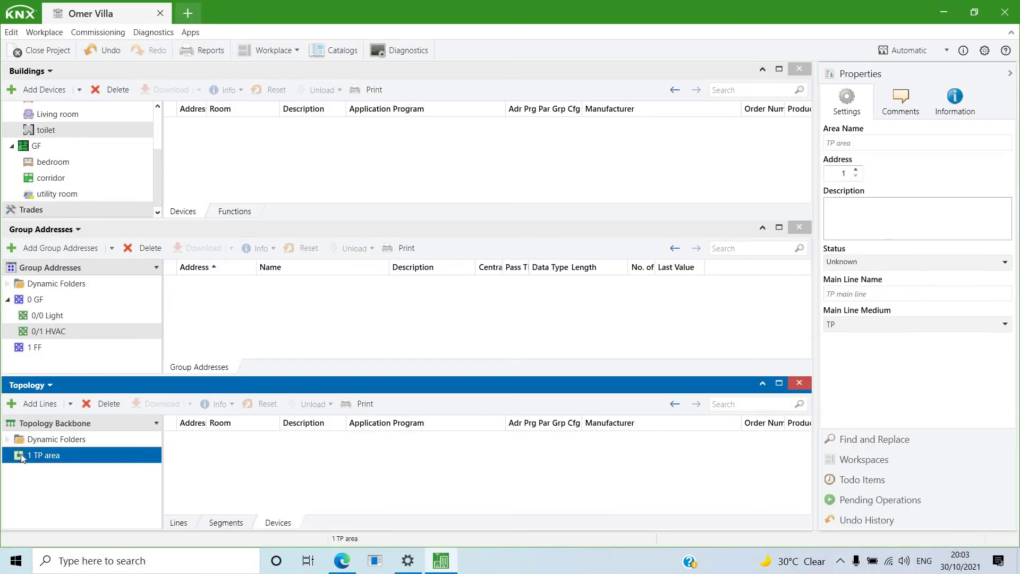
{"action": "right_click", "coordinate": [21, 454]}
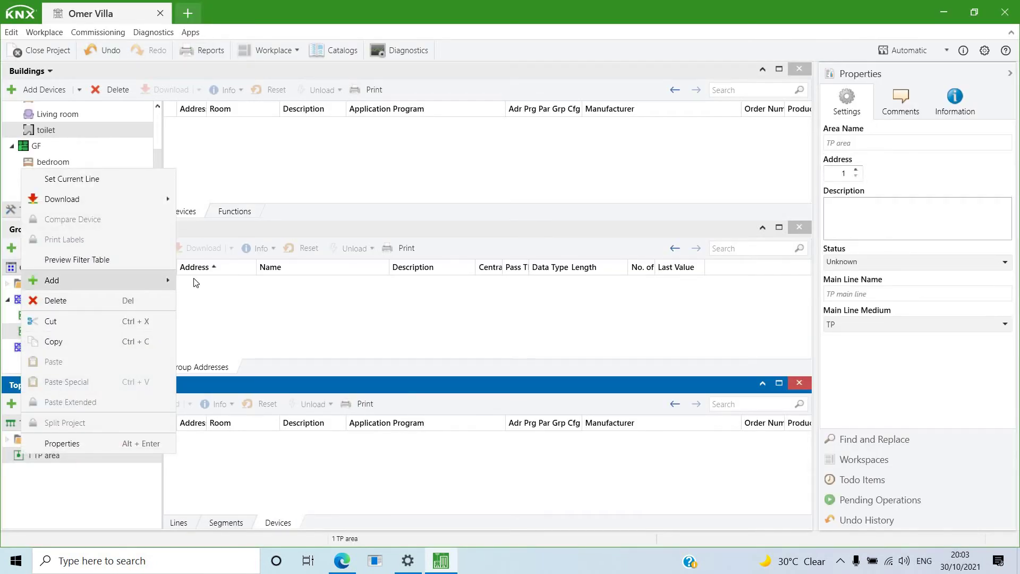
{"action": "mouse_move", "coordinate": [196, 282]}
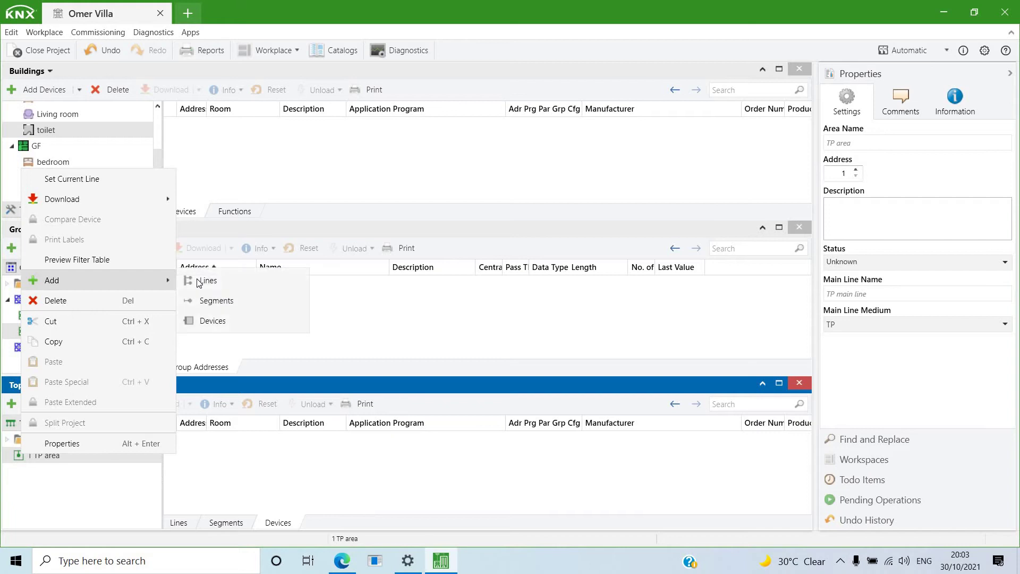
{"action": "key", "text": "Return"}
{"action": "left_click", "coordinate": [451, 256]}
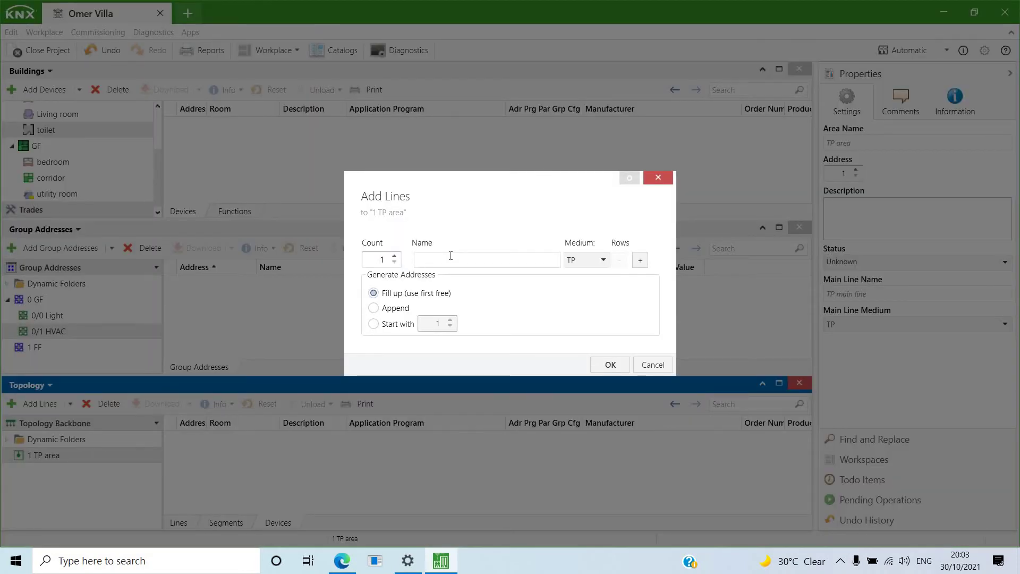
{"action": "type", "text": "GF"}
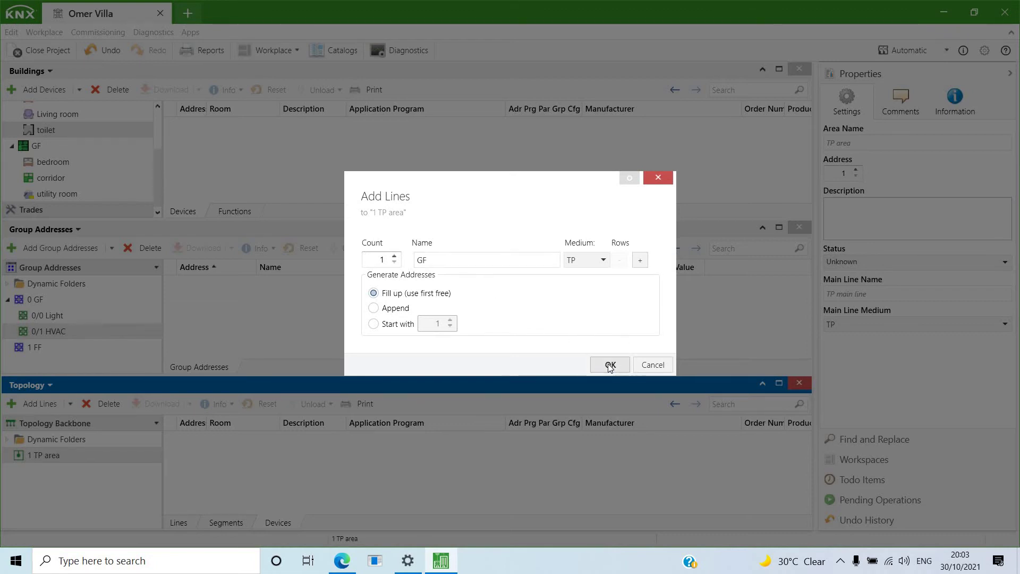
{"action": "left_click", "coordinate": [642, 261]}
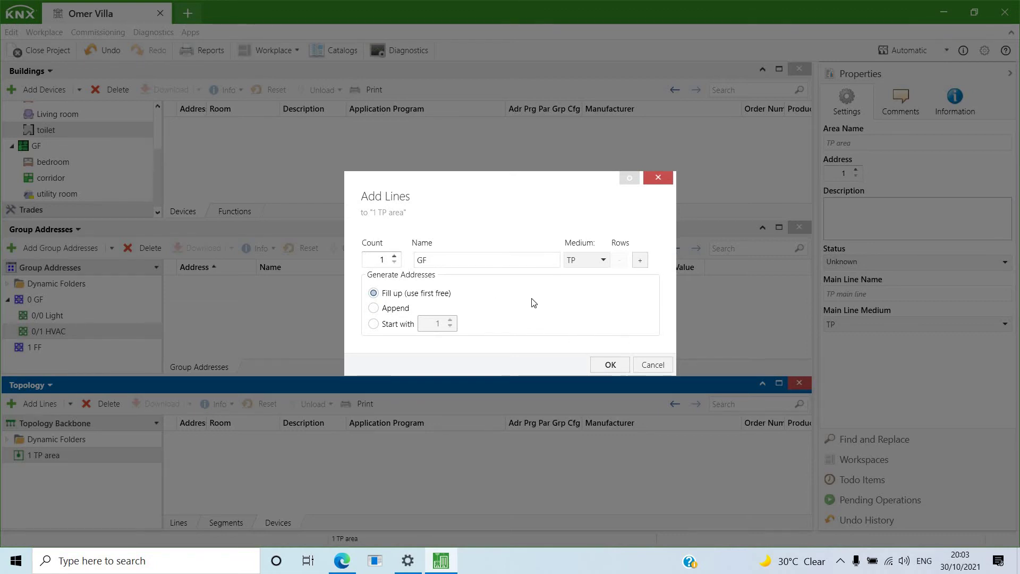
{"action": "type", "text": "FF"}
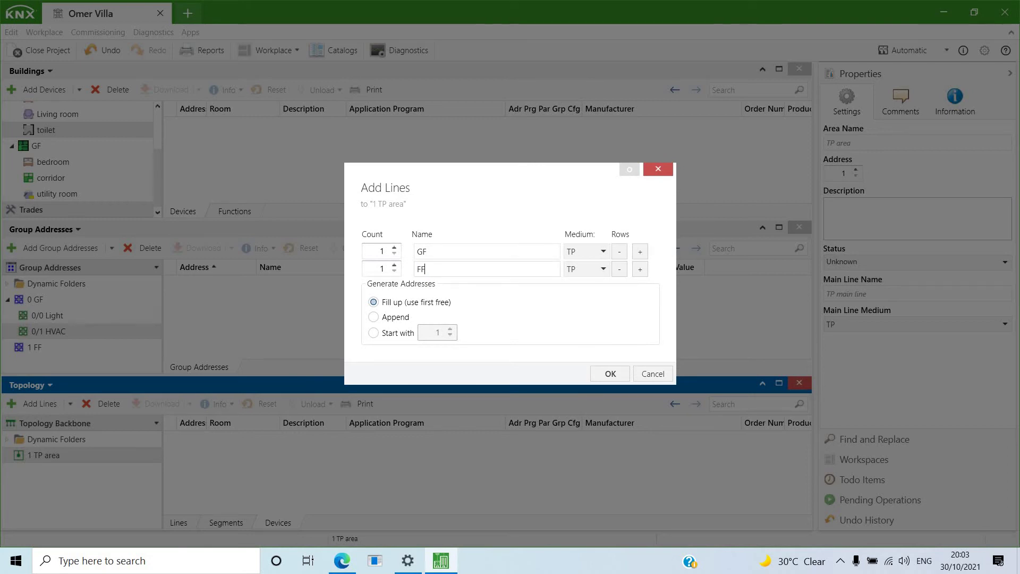
{"action": "key", "text": "Return"}
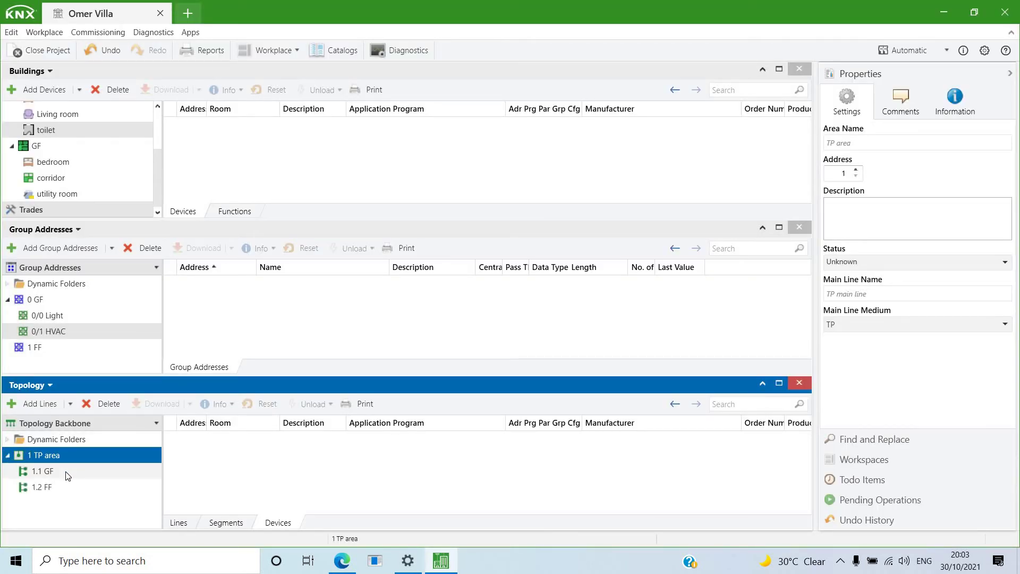
{"action": "left_click", "coordinate": [42, 471]}
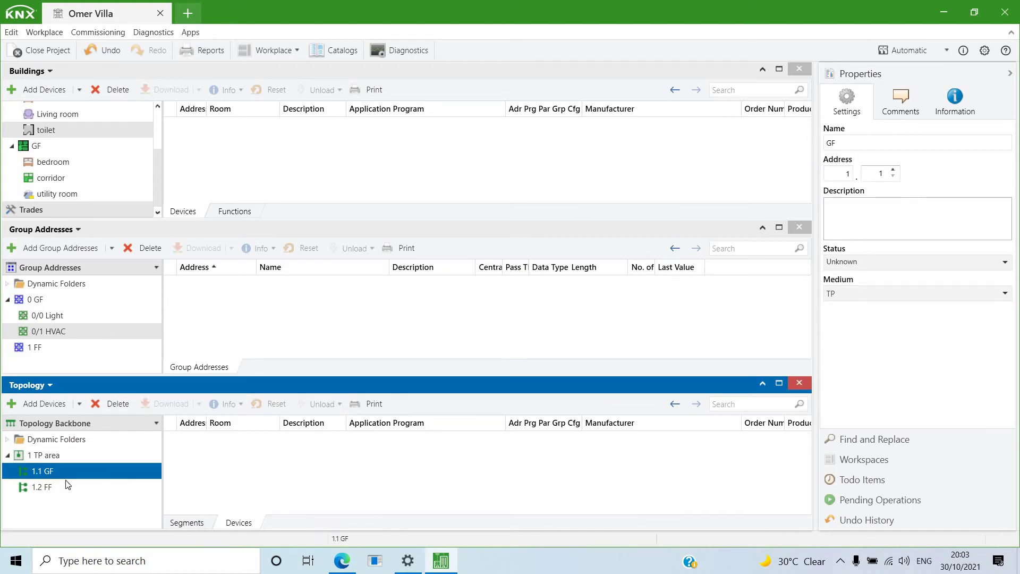
{"action": "left_click", "coordinate": [67, 486]}
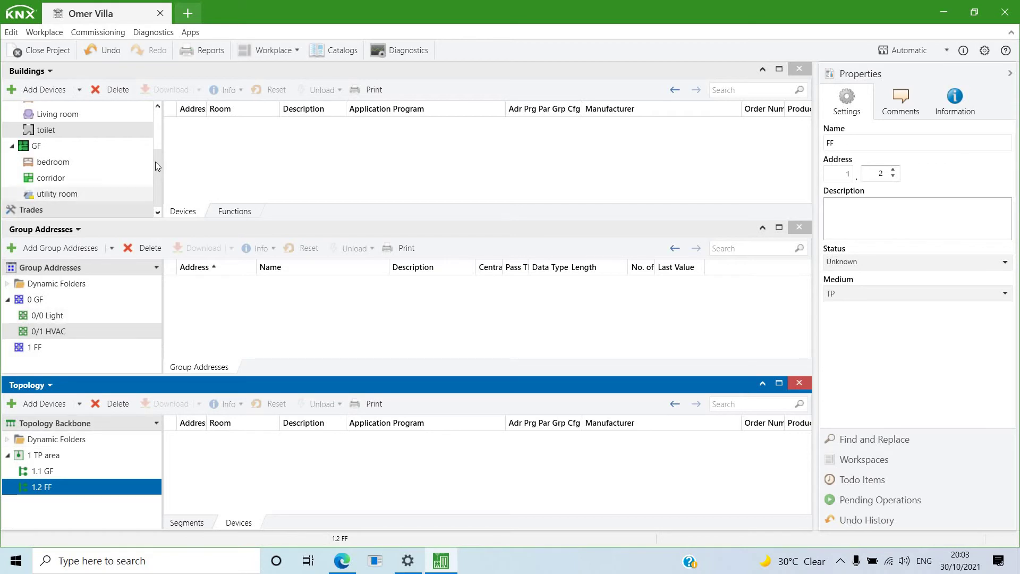
Step: Set the current line of the GF floor in the building structure to 1.1 GF
{"action": "left_click", "coordinate": [70, 149]}
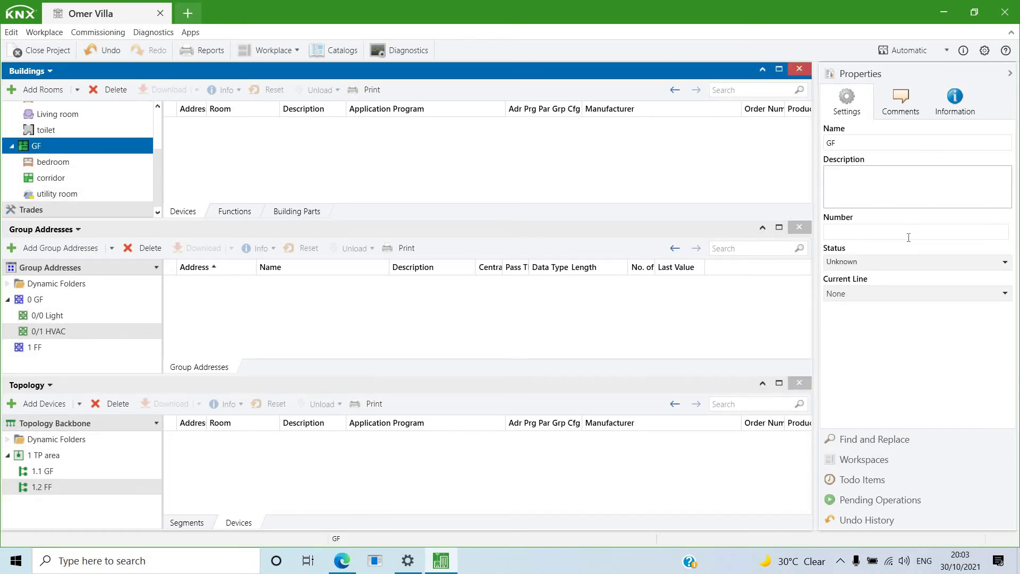
{"action": "left_click", "coordinate": [904, 262]}
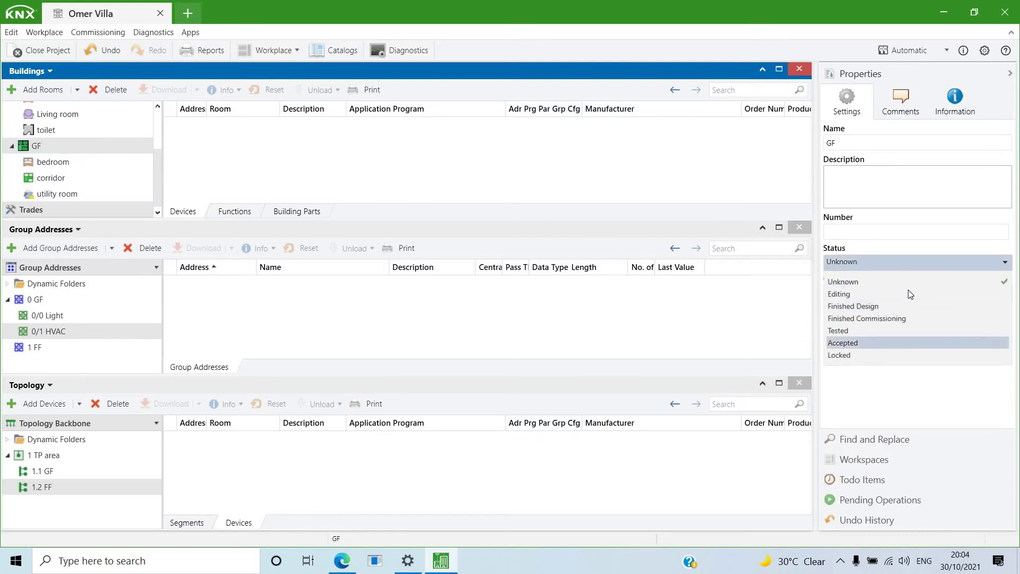
{"action": "key", "text": "Escape"}
{"action": "left_click", "coordinate": [907, 293]}
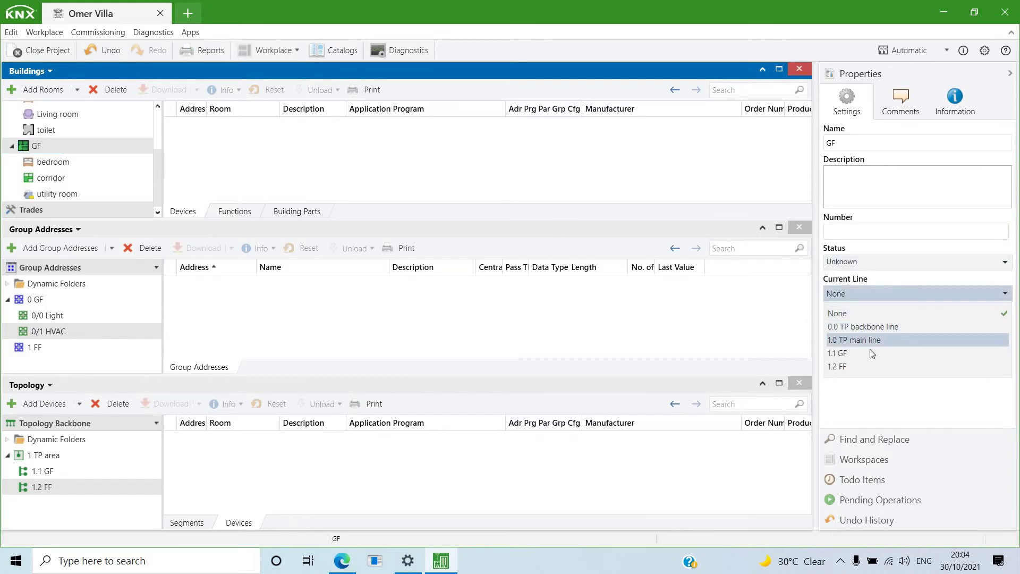
{"action": "left_click", "coordinate": [866, 334]}
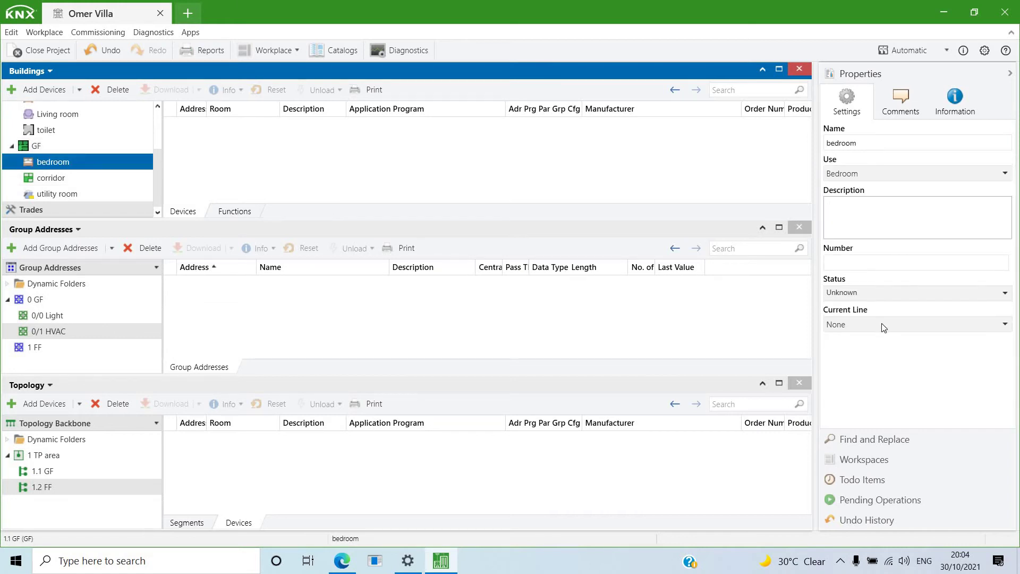
Step: Set the current line of the bedroom on the GF floor to 1.1 GF
{"action": "left_click", "coordinate": [884, 325]}
{"action": "key", "text": "Down"}
{"action": "key", "text": "Down"}
{"action": "key", "text": "Down"}
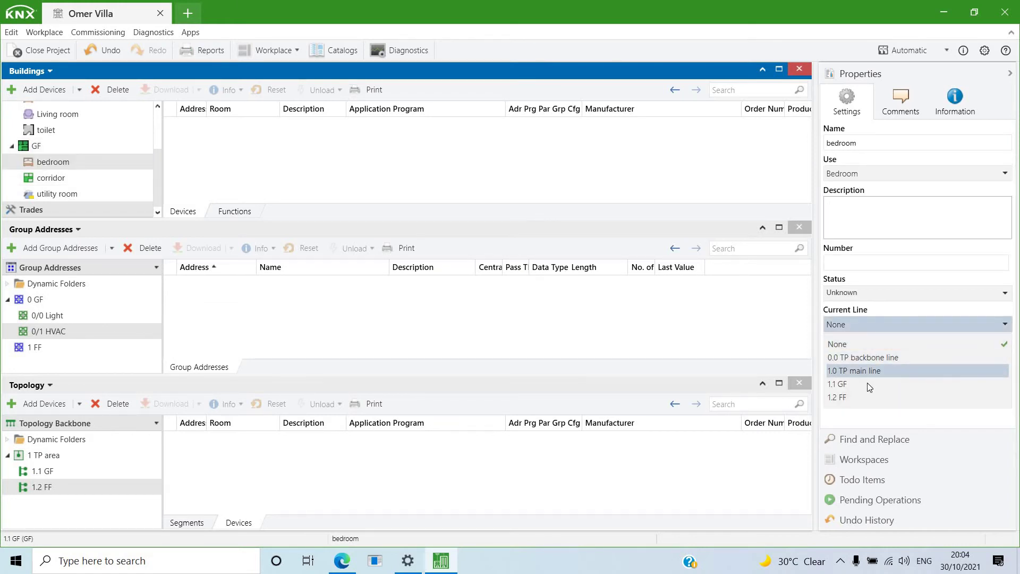
{"action": "key", "text": "Return"}
Step: Set the current line of the corridor on the GF floor to 1.1 GF
{"action": "left_click", "coordinate": [141, 181]}
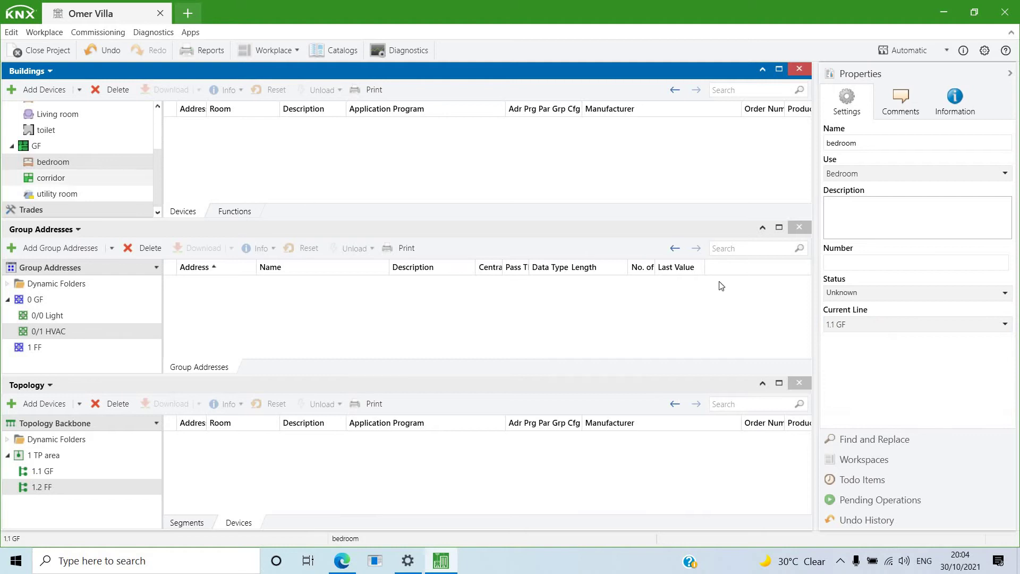
{"action": "key", "text": "alt+Down"}
{"action": "key", "text": "Down"}
{"action": "key", "text": "Down"}
{"action": "key", "text": "Down"}
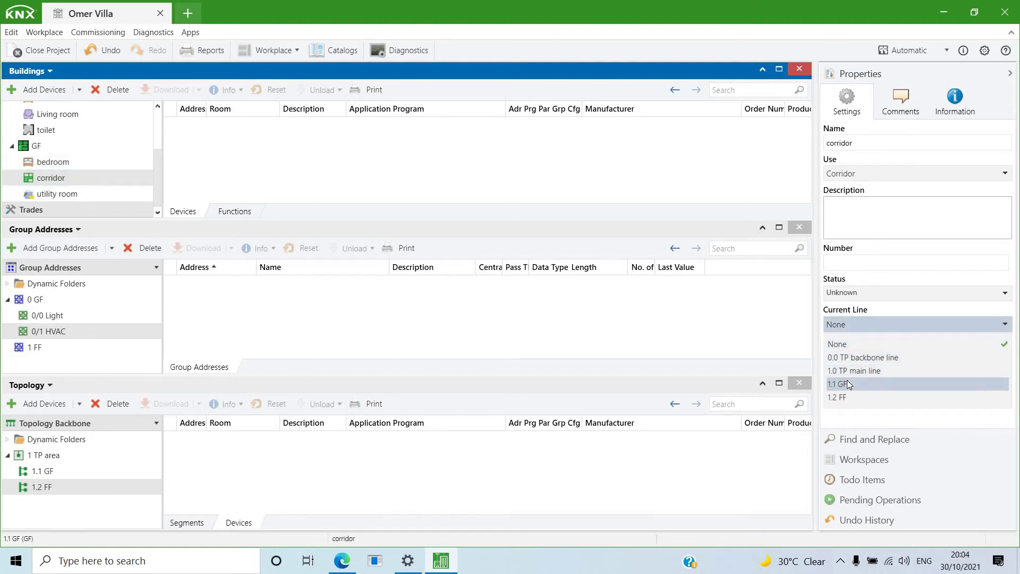
{"action": "key", "text": "Return"}
Step: Set the current line of the utility room on the GF floor to 1.1 GF
{"action": "left_click", "coordinate": [88, 196]}
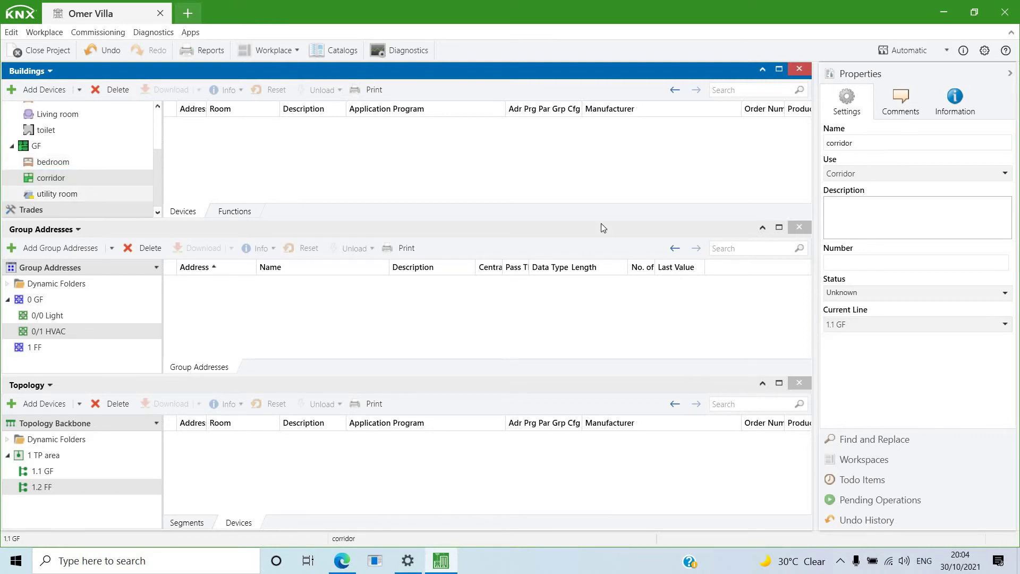
{"action": "left_click", "coordinate": [904, 324]}
{"action": "left_click", "coordinate": [879, 383]}
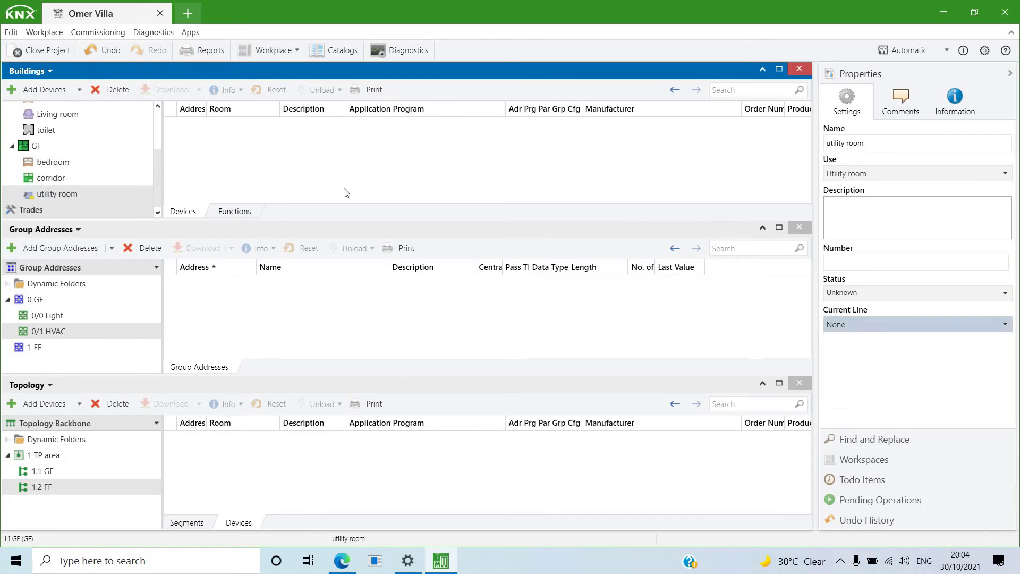
Step: Collapse the GF floor and set the current line of the FF floor's bedroom to 1.2 FF
{"action": "double_click", "coordinate": [75, 153]}
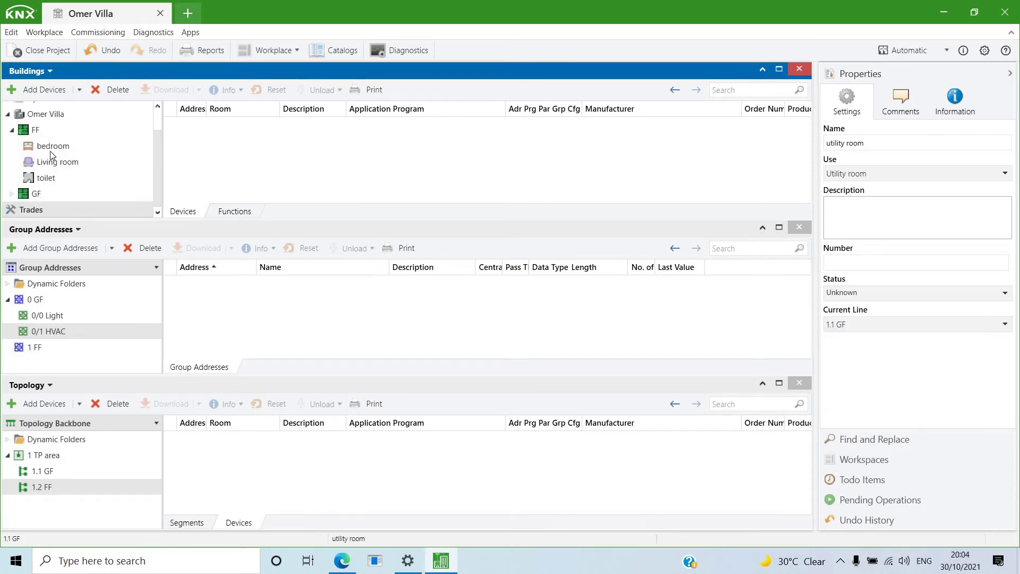
{"action": "left_click", "coordinate": [107, 149]}
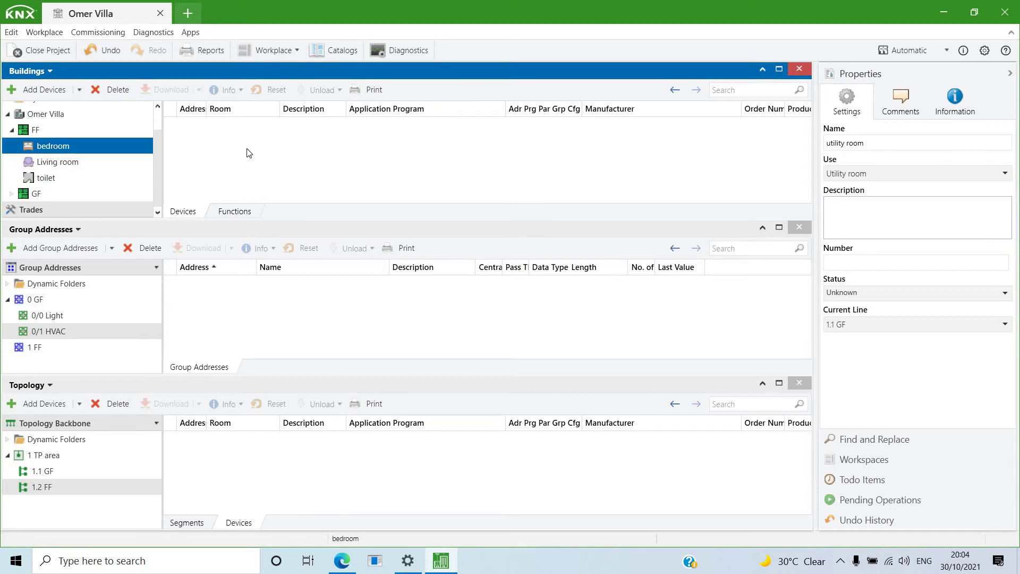
{"action": "left_click", "coordinate": [855, 324]}
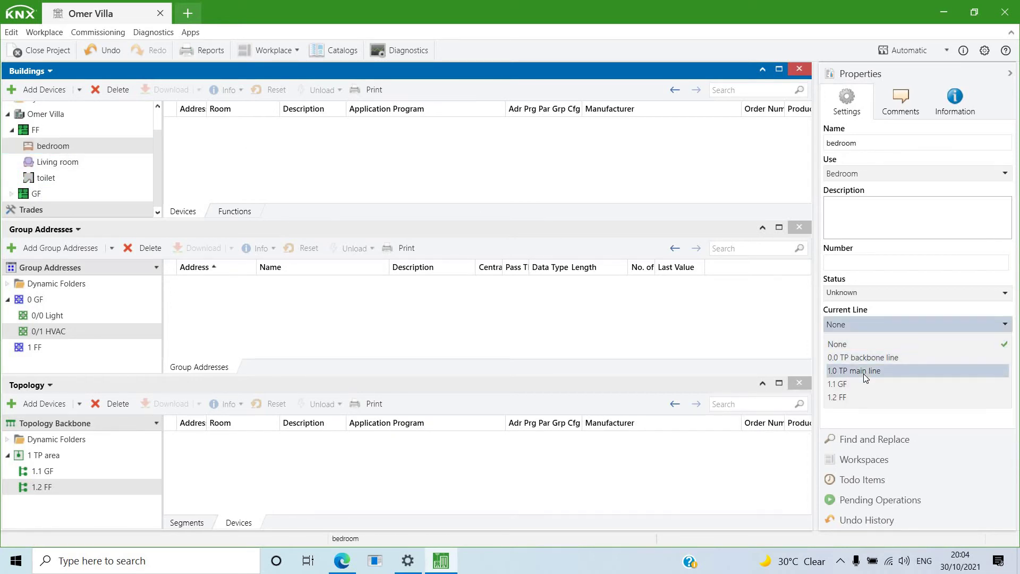
{"action": "left_click", "coordinate": [423, 150]}
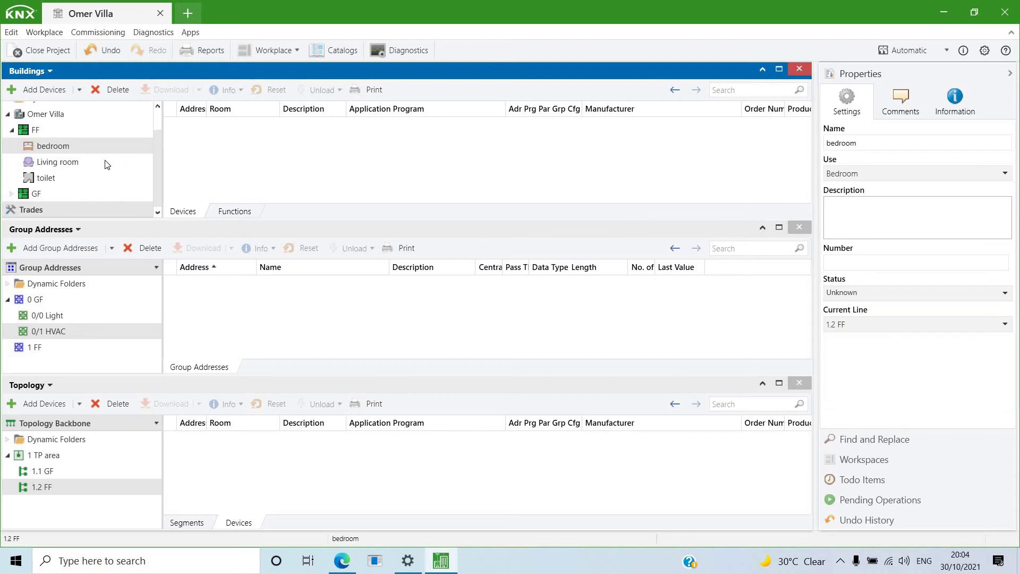
Step: Set the current line of the FF floor's Living room and toilet to 1.2 FF
{"action": "left_click", "coordinate": [112, 162]}
{"action": "left_click", "coordinate": [877, 324]}
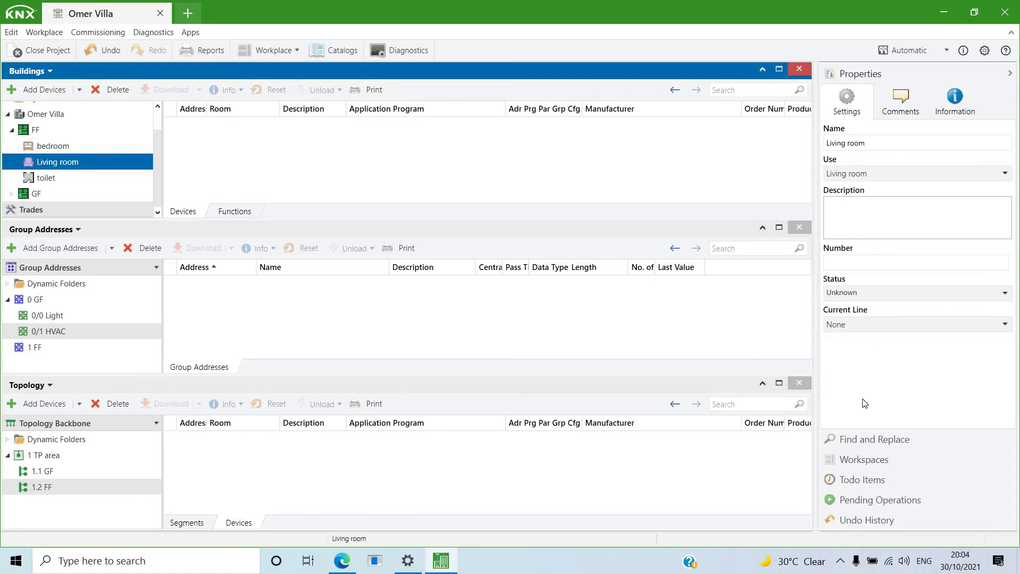
{"action": "left_click", "coordinate": [865, 399]}
{"action": "left_click", "coordinate": [115, 178]}
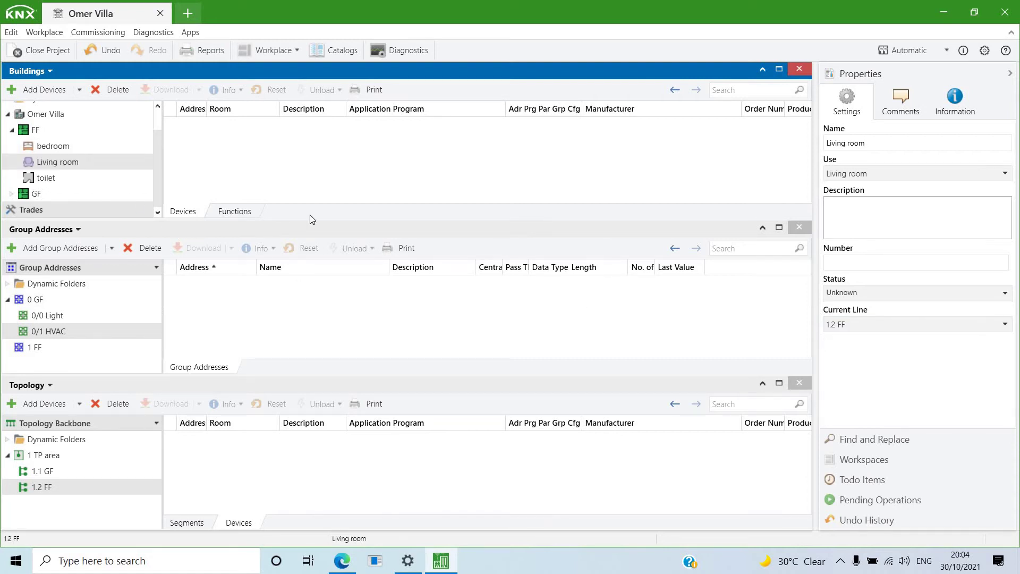
{"action": "left_click", "coordinate": [896, 326]}
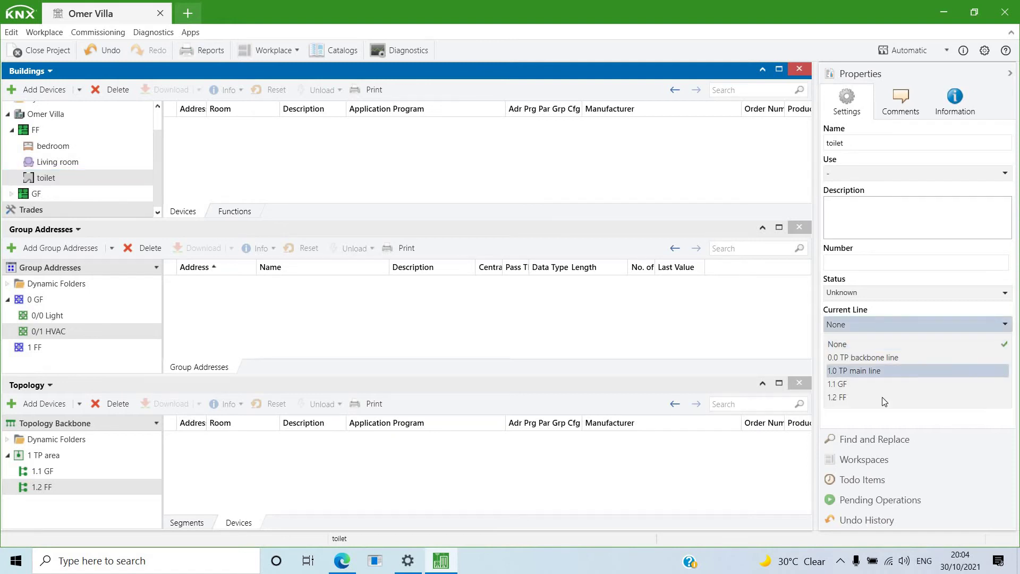
{"action": "left_click", "coordinate": [873, 396]}
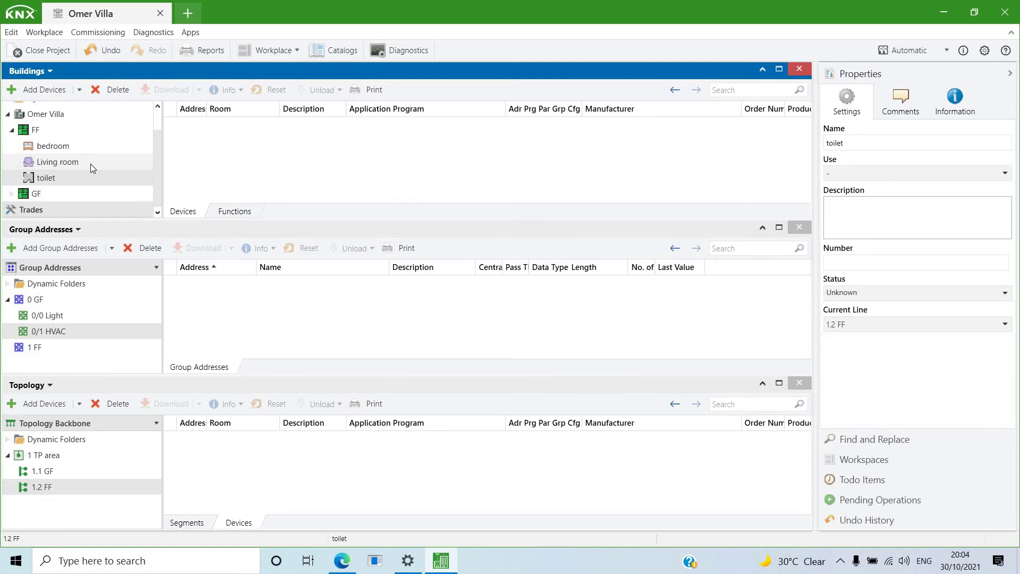
{"action": "left_click", "coordinate": [54, 472]}
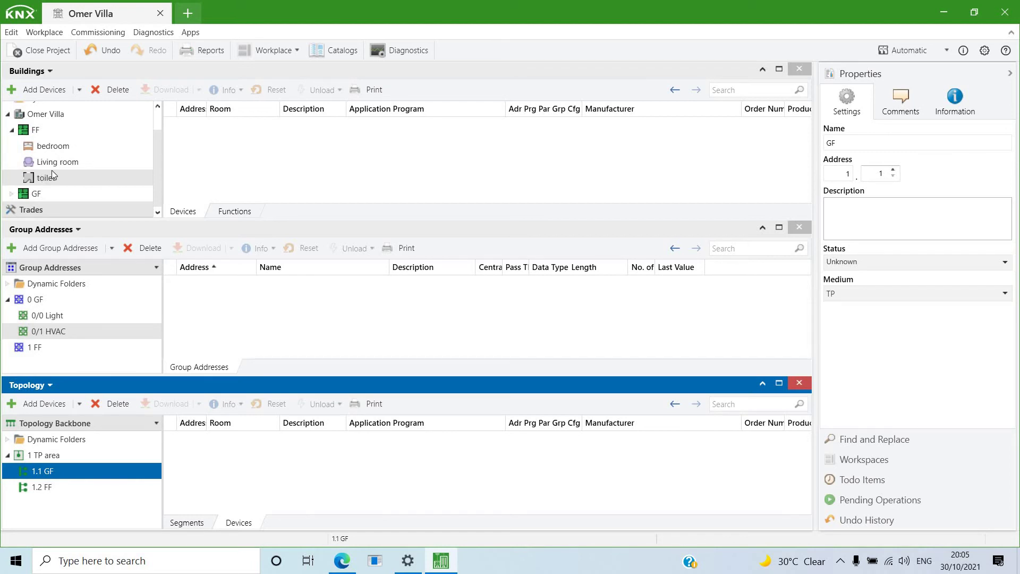
{"action": "left_click", "coordinate": [111, 177]}
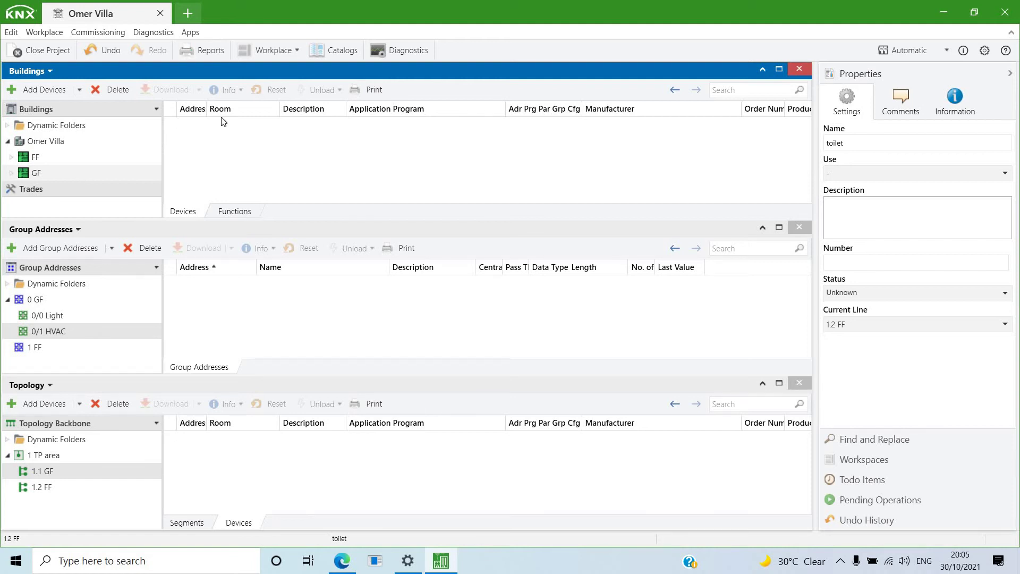
Step: Open the product catalog and maximize it in its own project tab
{"action": "left_click", "coordinate": [326, 59]}
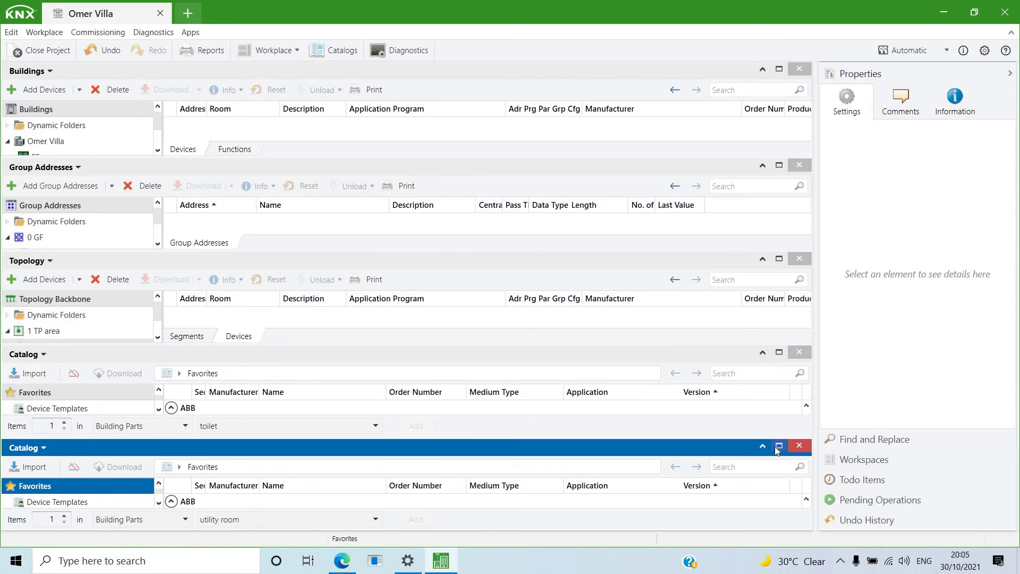
{"action": "left_click", "coordinate": [778, 447]}
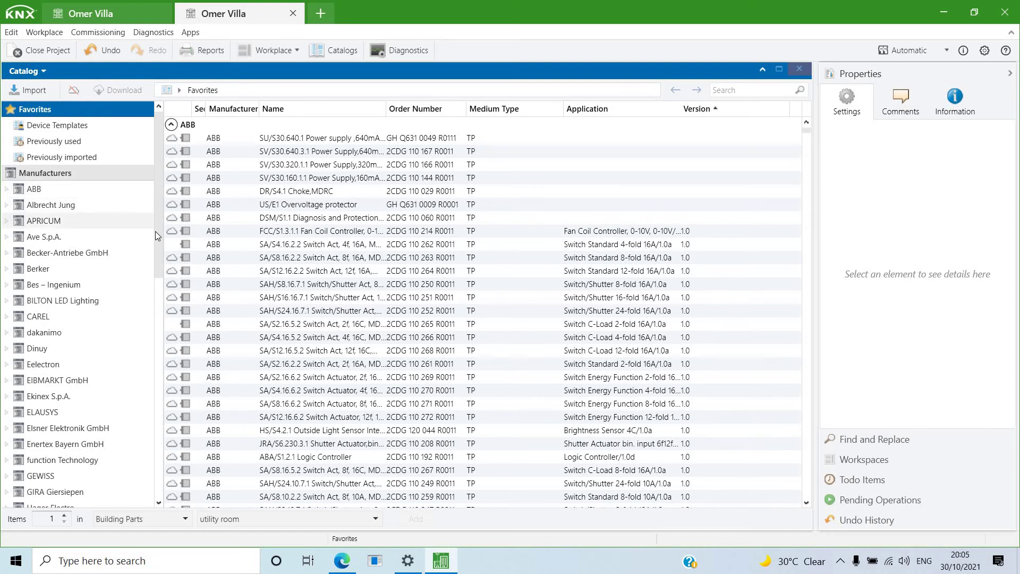
Step: Look through the catalog's manufacturer list from beginning to end, including the product categories under ABB
{"action": "scroll", "coordinate": [145, 426], "scroll_direction": "down", "scroll_amount": 8}
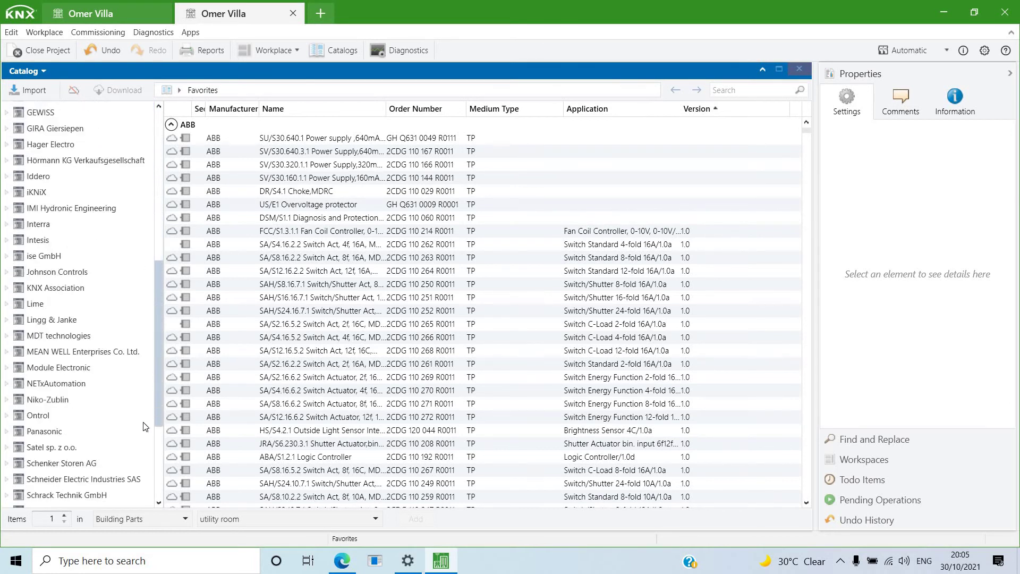
{"action": "scroll", "coordinate": [145, 426], "scroll_direction": "up", "scroll_amount": 8}
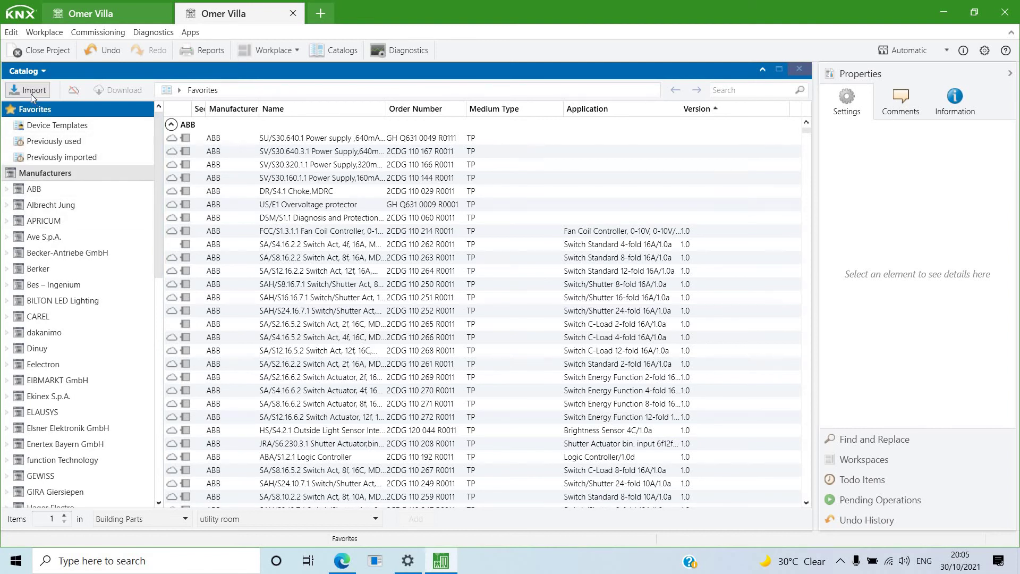
{"action": "left_click", "coordinate": [7, 190]}
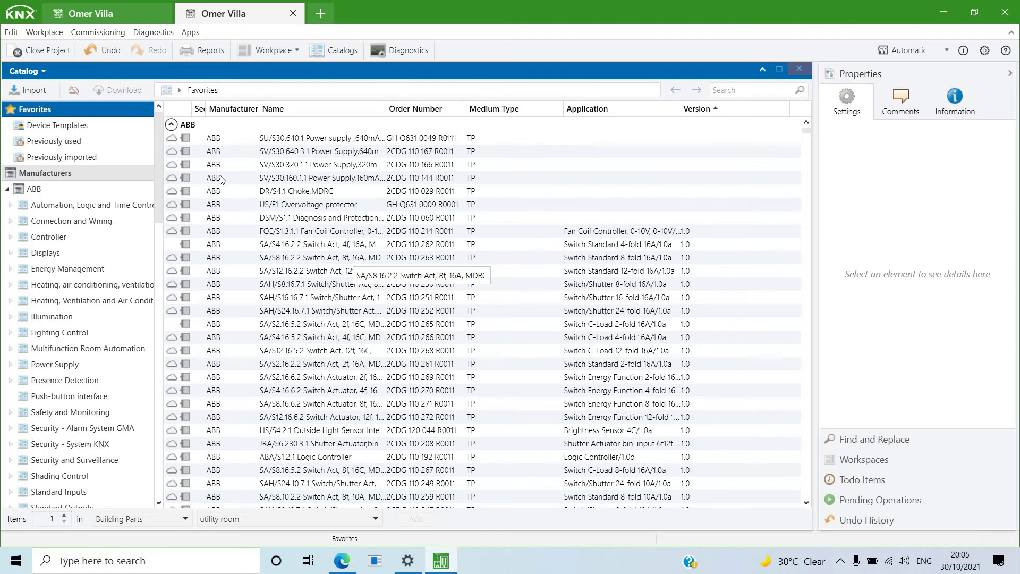
{"action": "left_click", "coordinate": [6, 191]}
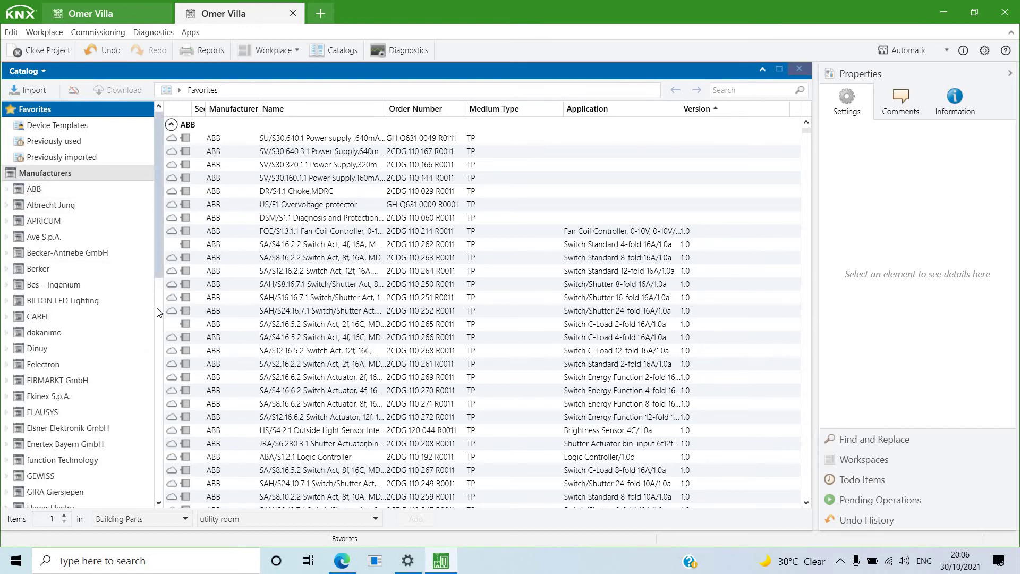
{"action": "scroll", "coordinate": [157, 287], "scroll_direction": "down", "scroll_amount": 6}
{"action": "scroll", "coordinate": [157, 359], "scroll_direction": "down", "scroll_amount": 5}
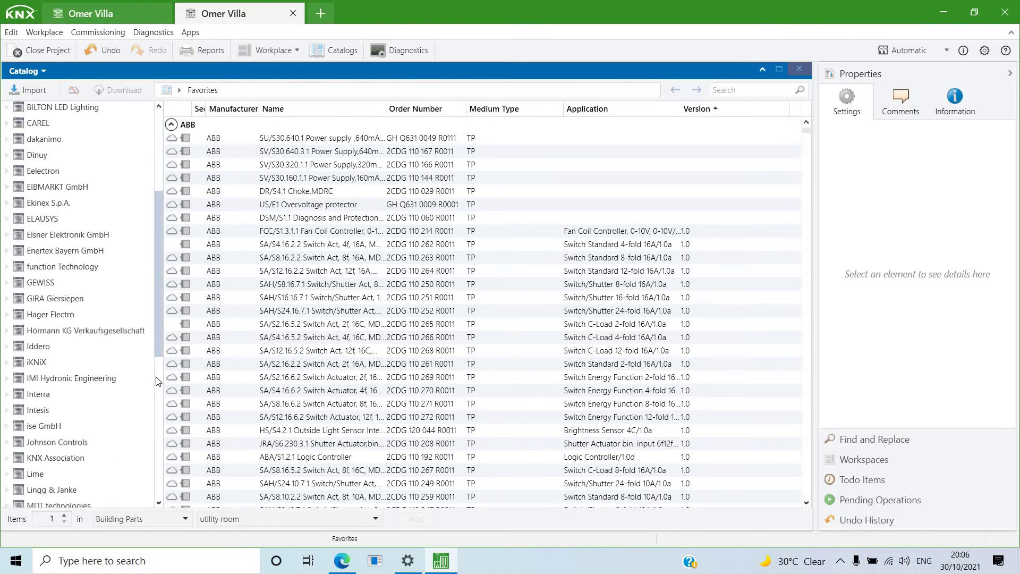
{"action": "scroll", "coordinate": [154, 418], "scroll_direction": "down", "scroll_amount": 5}
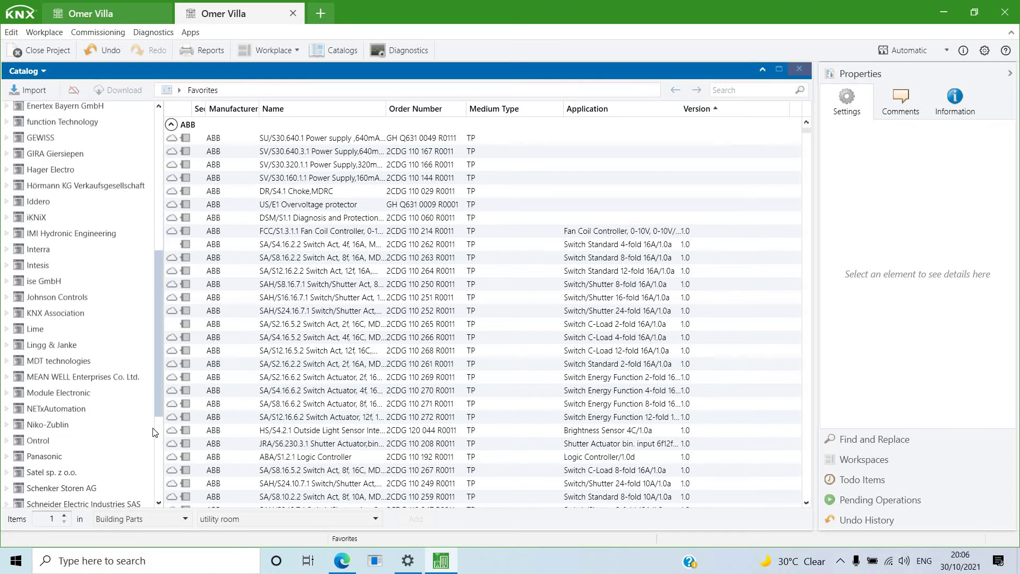
{"action": "scroll", "coordinate": [154, 455], "scroll_direction": "down", "scroll_amount": 2}
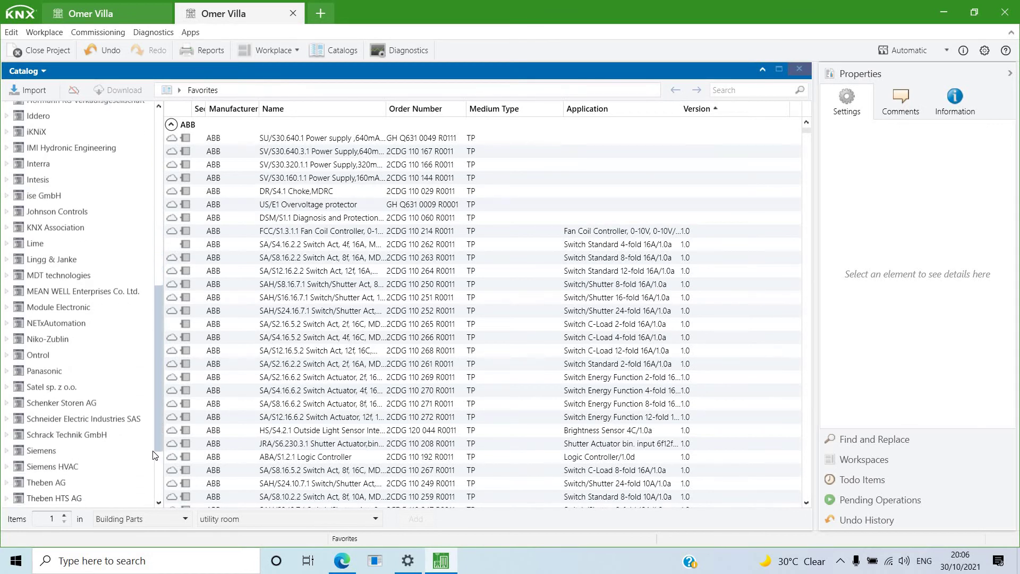
{"action": "scroll", "coordinate": [154, 493], "scroll_direction": "down", "scroll_amount": 3}
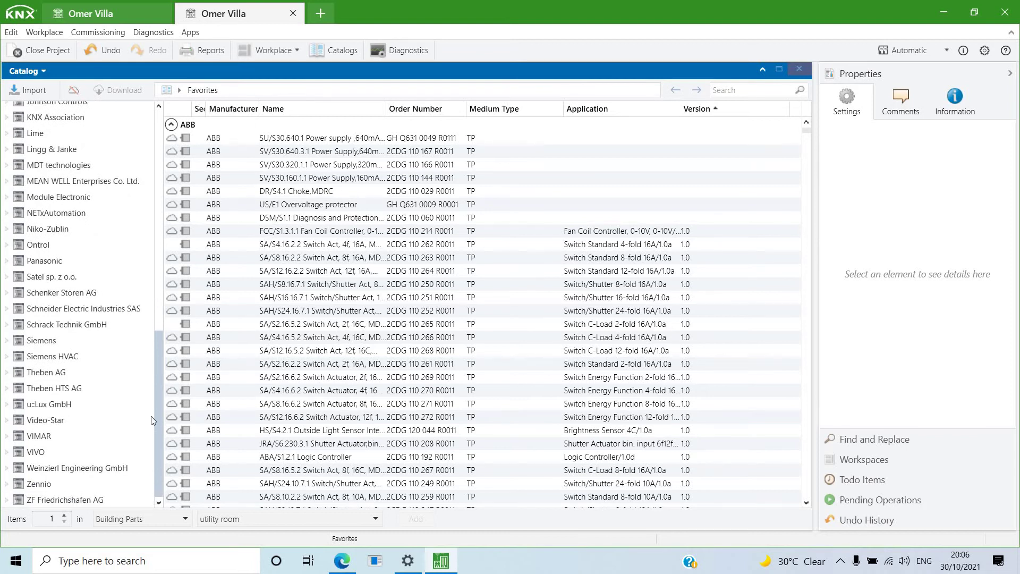
{"action": "scroll", "coordinate": [151, 416], "scroll_direction": "up", "scroll_amount": 8}
{"action": "scroll", "coordinate": [141, 337], "scroll_direction": "up", "scroll_amount": 12}
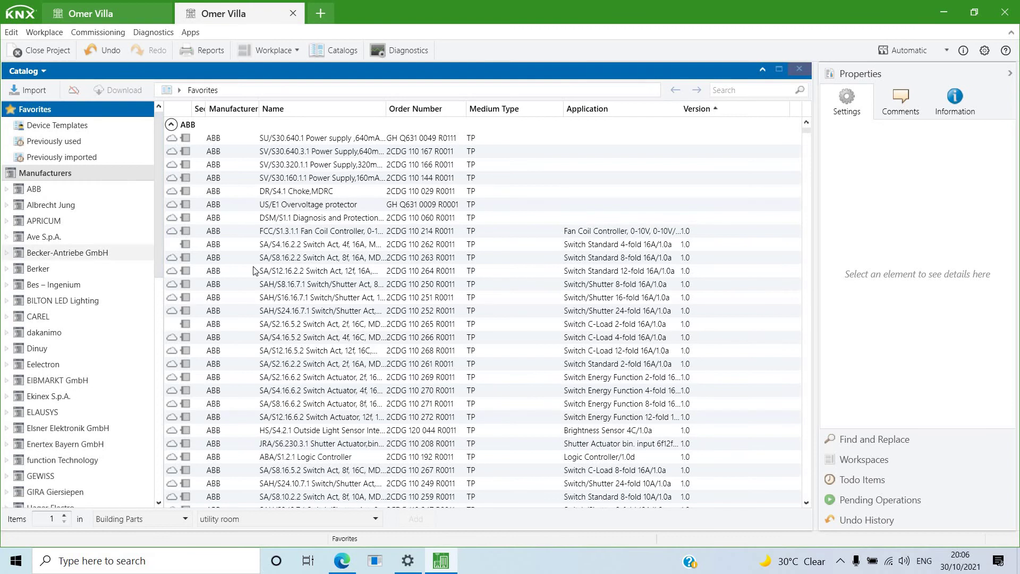
Step: Search the product catalog for "knx"
{"action": "left_click", "coordinate": [743, 93]}
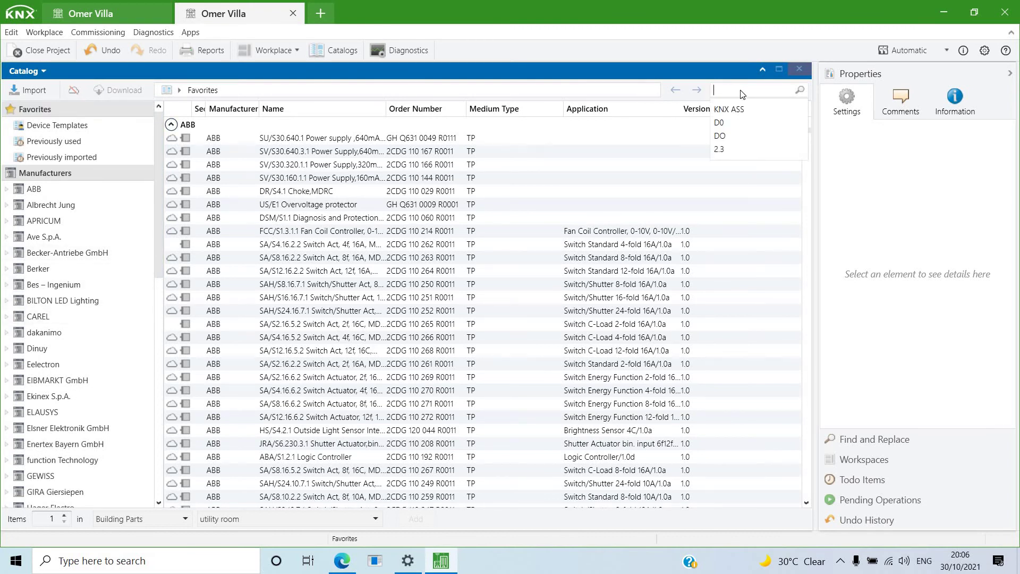
{"action": "type", "text": "knx"}
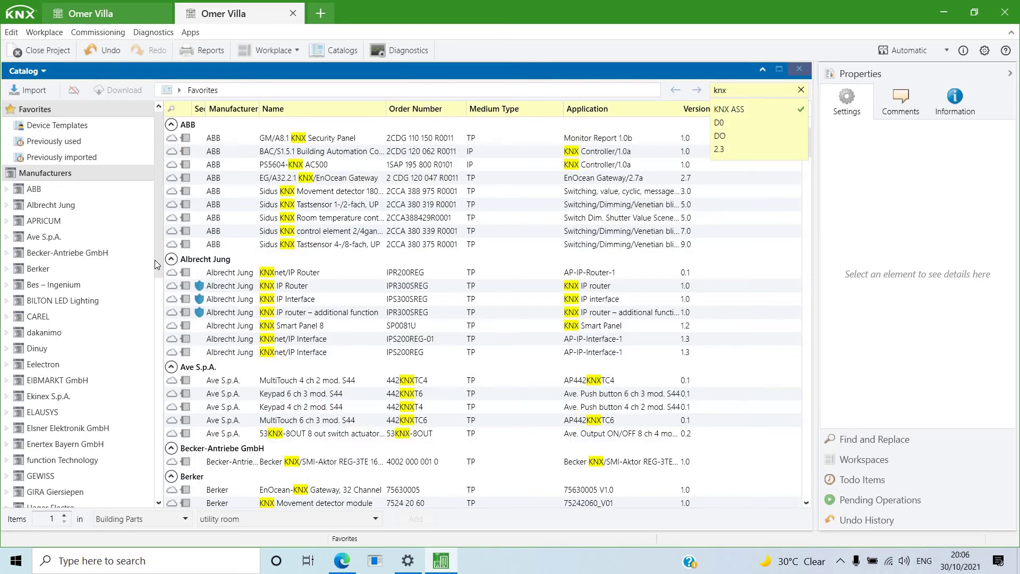
{"action": "key", "text": "Escape"}
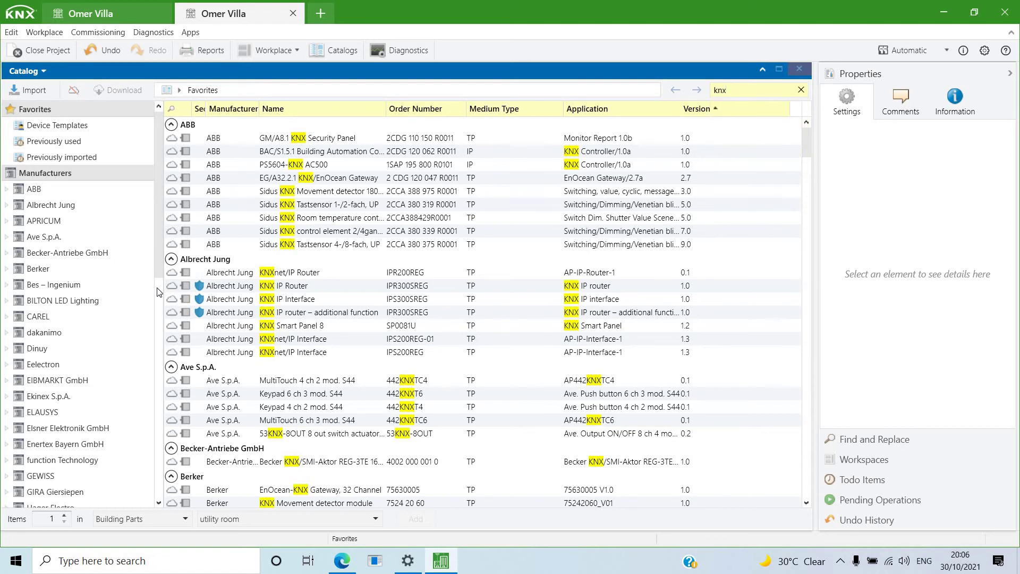
Step: Expand the KNX Association manufacturer and list all of its products with the catalog search cleared
{"action": "left_click", "coordinate": [158, 288]}
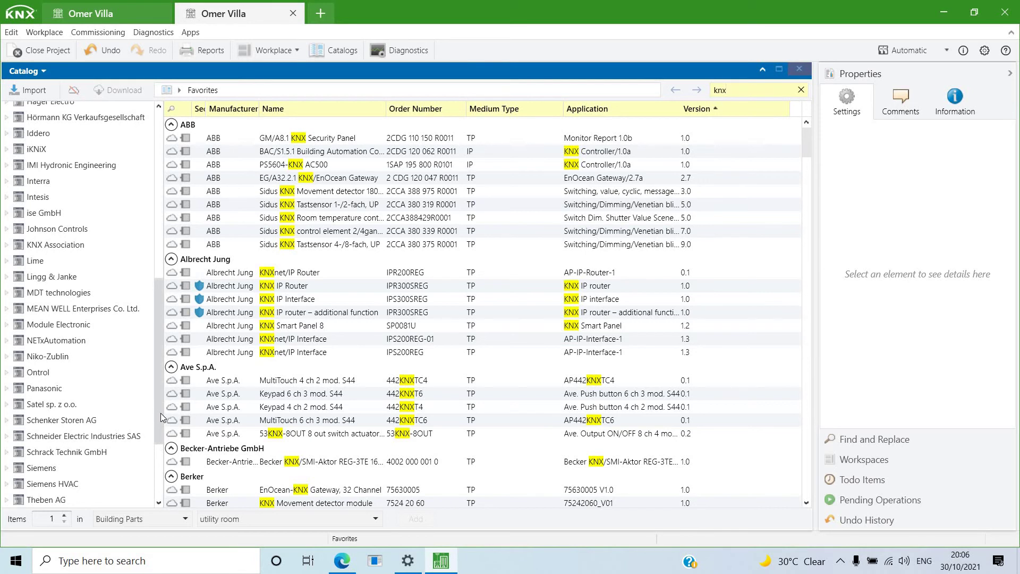
{"action": "scroll", "coordinate": [158, 446], "scroll_direction": "down", "scroll_amount": 2}
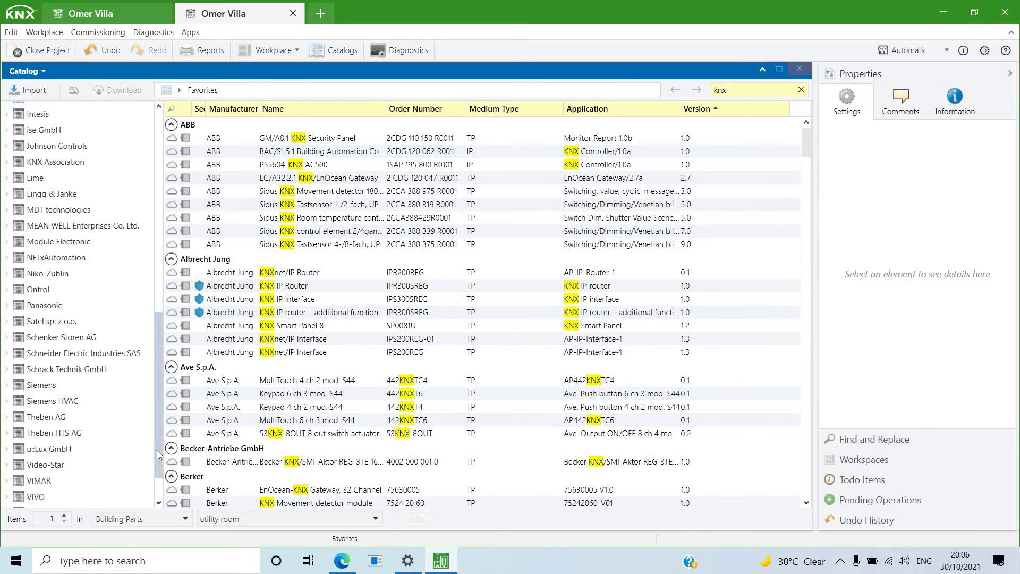
{"action": "scroll", "coordinate": [157, 449], "scroll_direction": "up", "scroll_amount": 1}
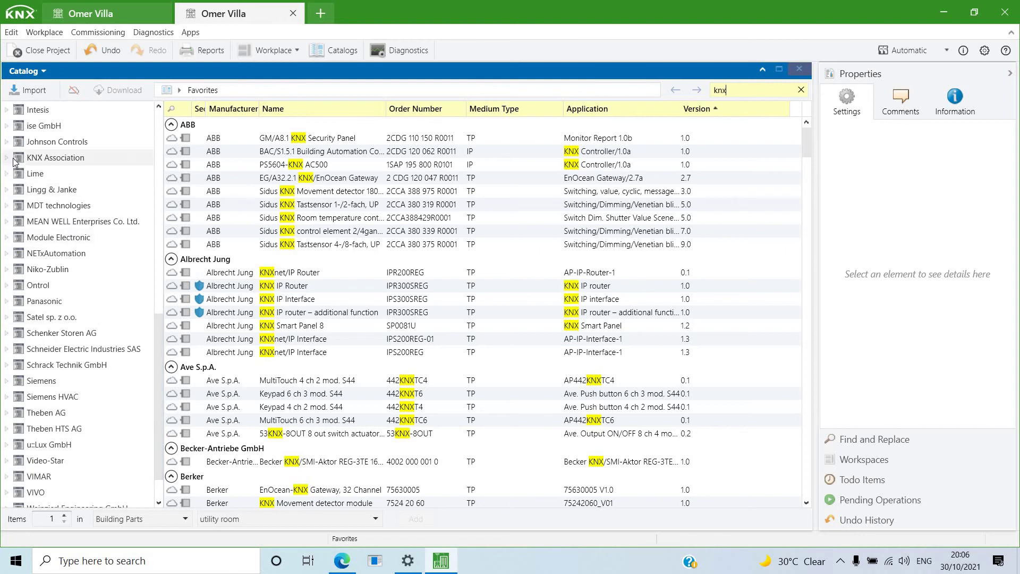
{"action": "double_click", "coordinate": [47, 159]}
{"action": "left_click", "coordinate": [48, 160]}
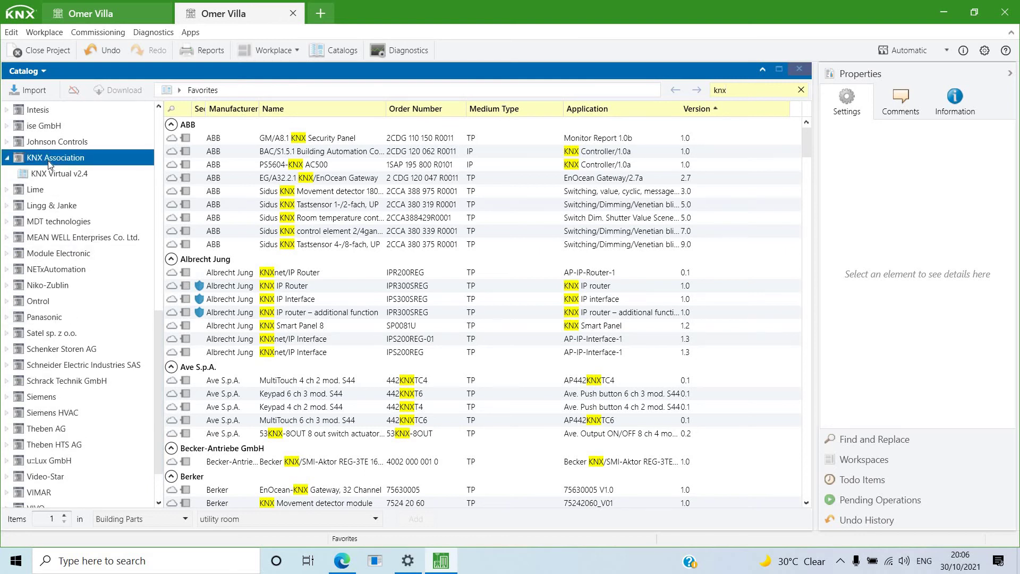
{"action": "left_click", "coordinate": [783, 94]}
{"action": "left_click", "coordinate": [801, 89]}
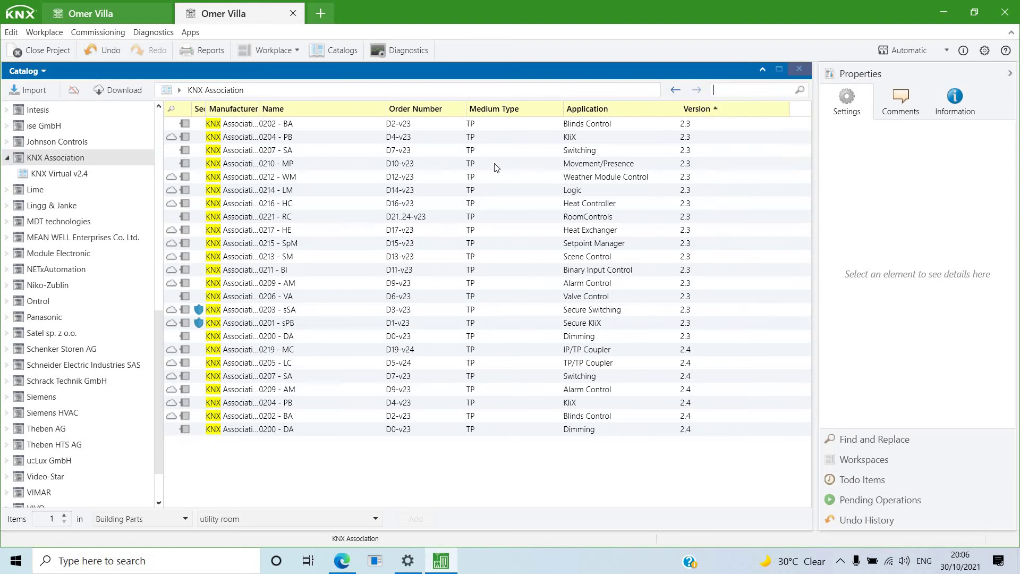
{"action": "left_click", "coordinate": [93, 158]}
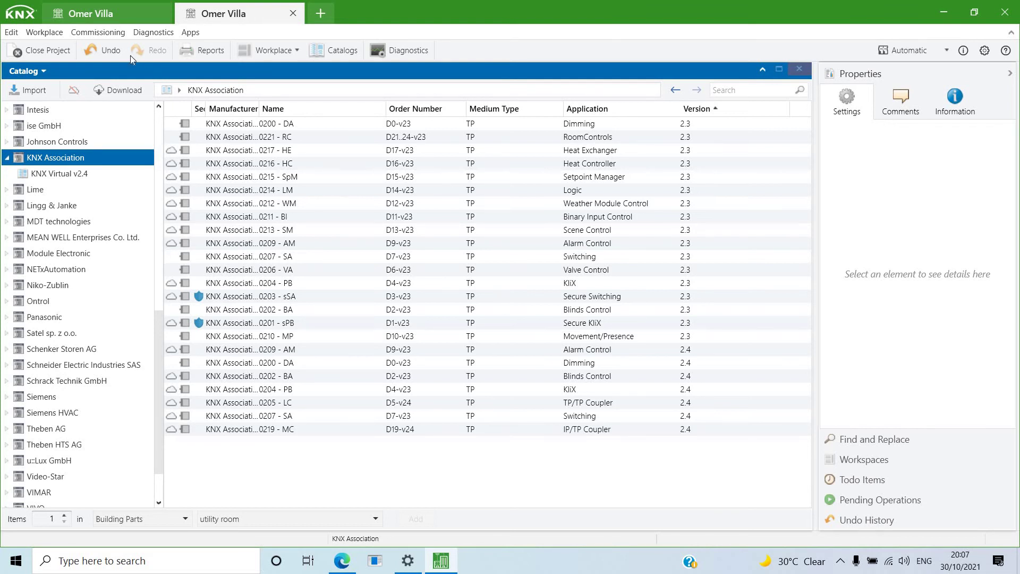
Step: Add the version 2.3 KNX Association devices 0207 - SA, 0221 - RC and 0200 - DA to the GF bedroom
{"action": "left_click", "coordinate": [106, 6]}
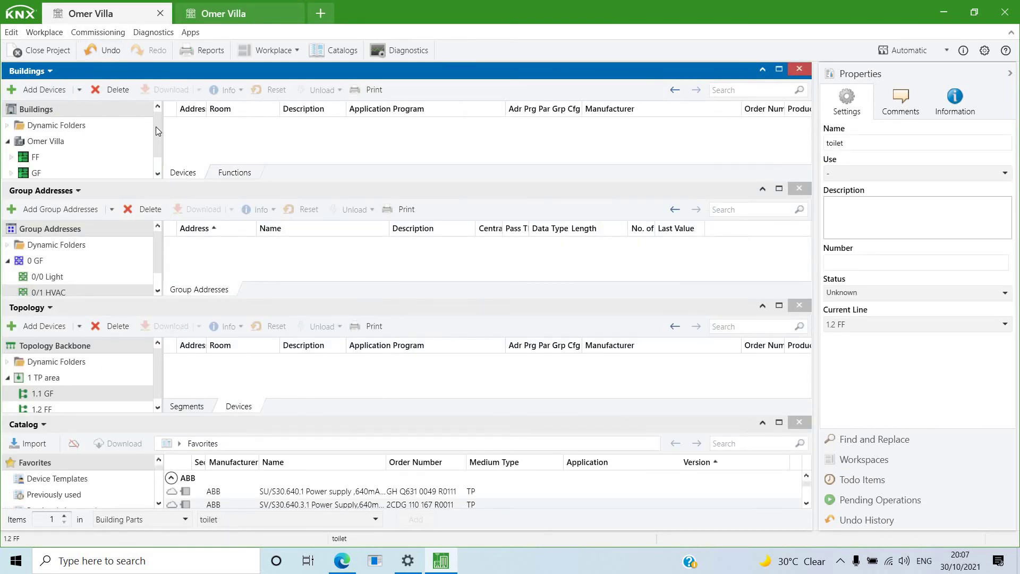
{"action": "left_click_drag", "start_coordinate": [154, 141], "coordinate": [154, 158]}
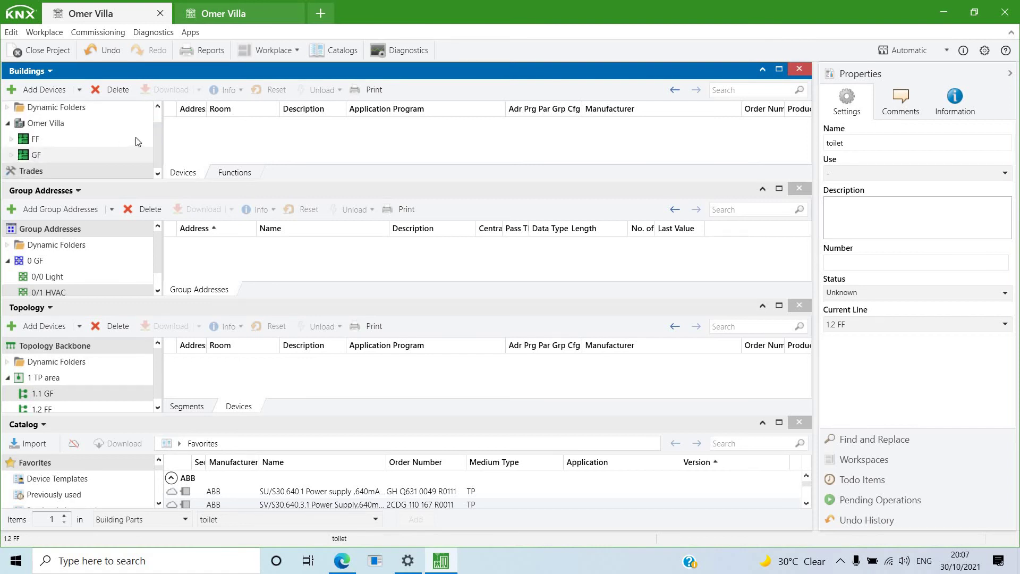
{"action": "key", "text": "Right"}
{"action": "left_click_drag", "start_coordinate": [157, 150], "coordinate": [157, 162]}
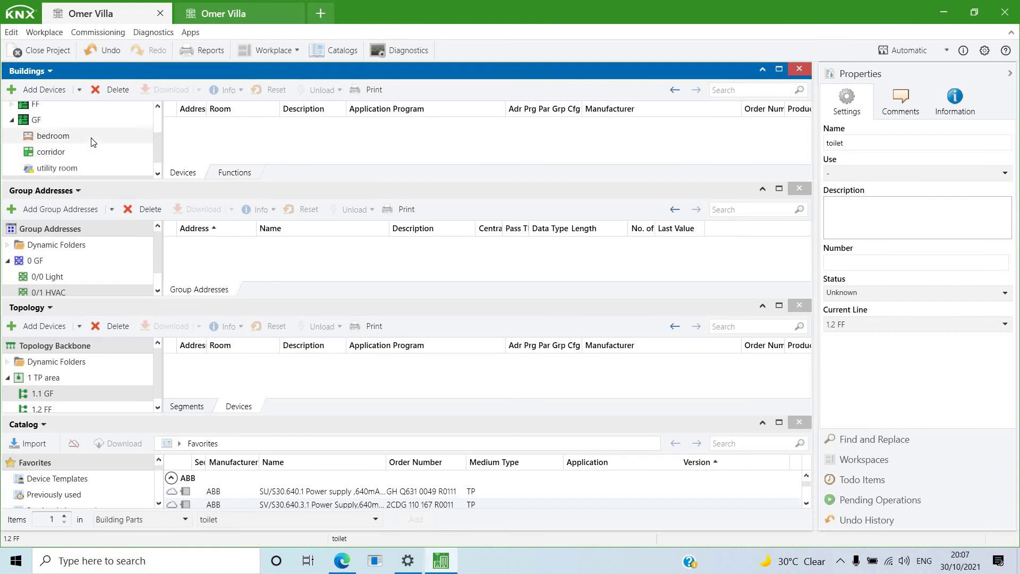
{"action": "left_click", "coordinate": [53, 136]}
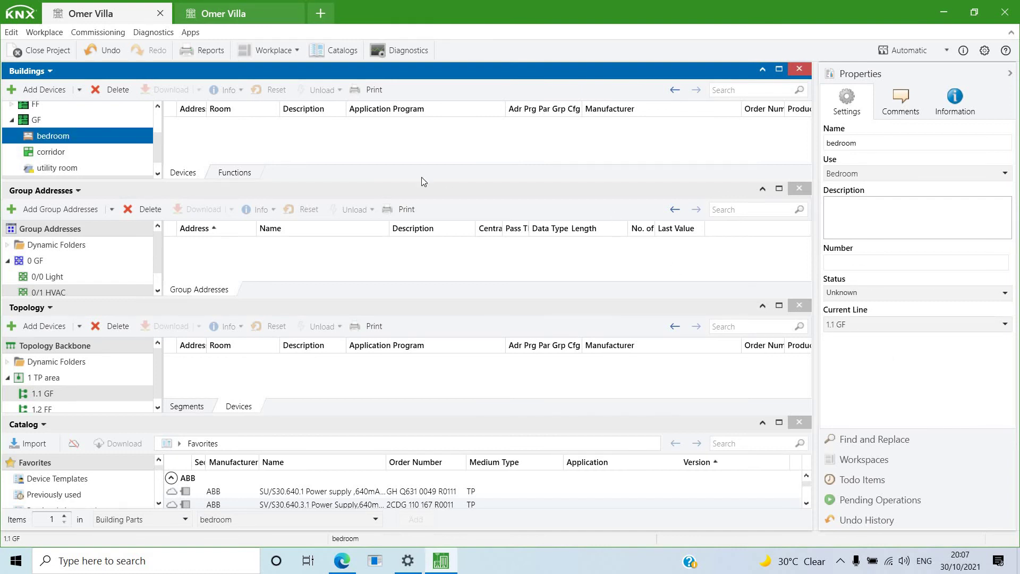
{"action": "left_click", "coordinate": [239, 16]}
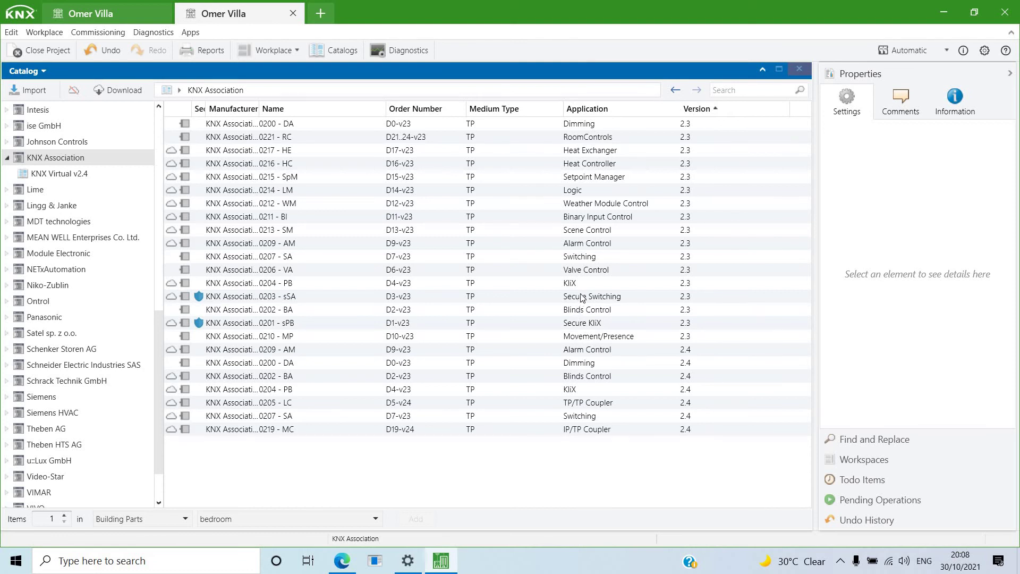
{"action": "left_click", "coordinate": [552, 257]}
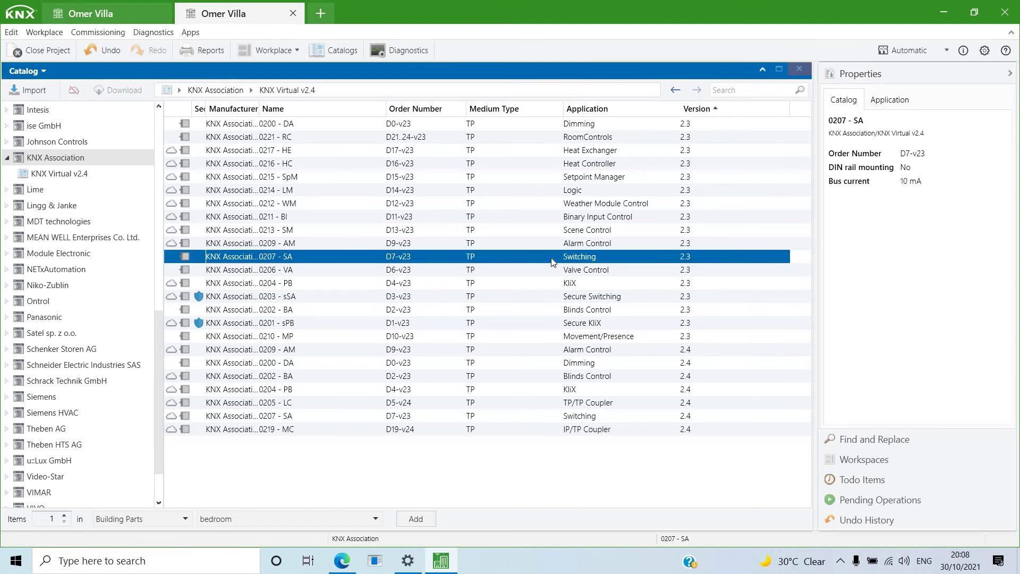
{"action": "double_click", "coordinate": [553, 261]}
{"action": "left_click", "coordinate": [570, 139]}
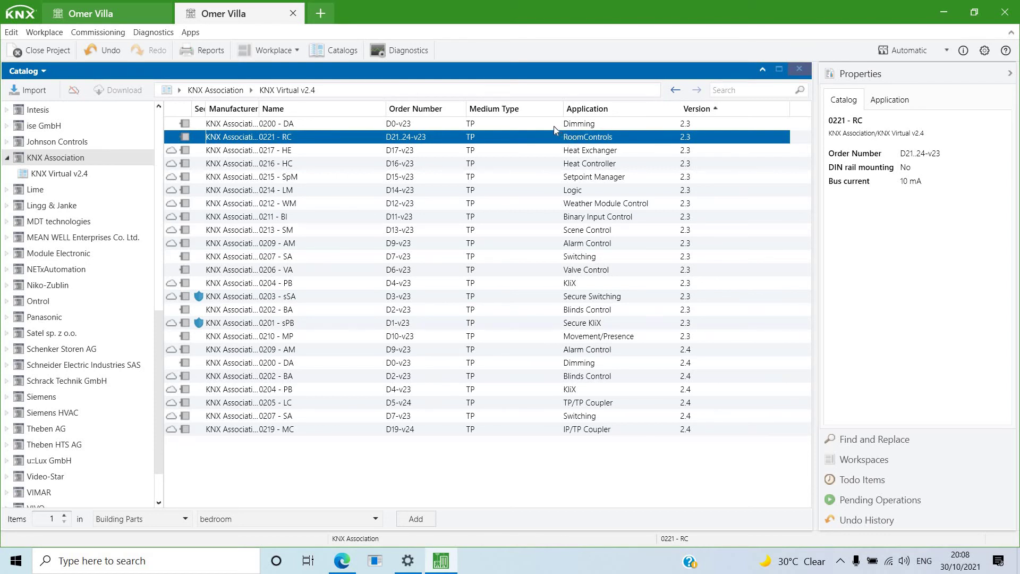
{"action": "double_click", "coordinate": [554, 123]}
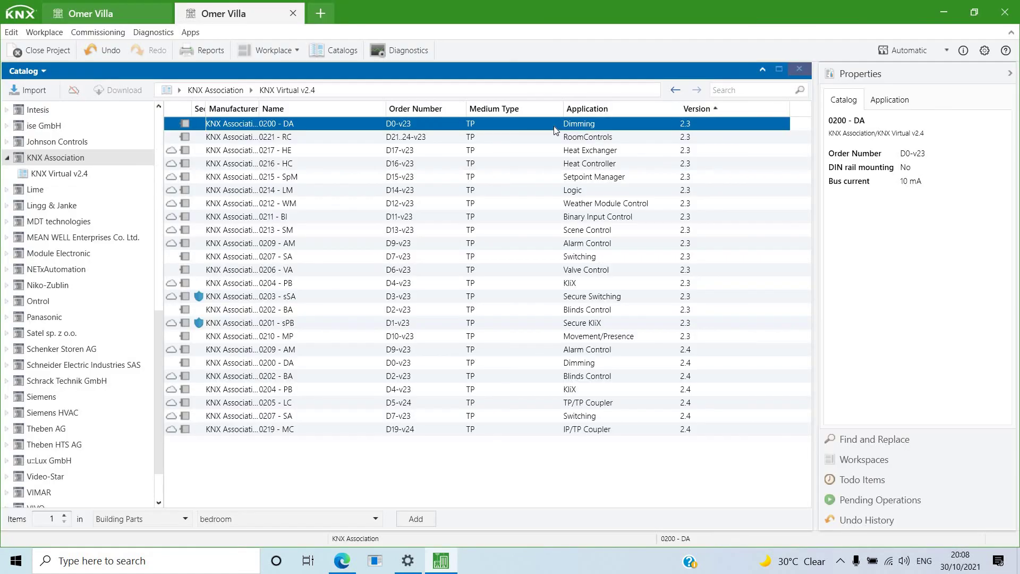
Step: Move the Dimming Actuator (D0) from the GF bedroom to the utility room
{"action": "left_click", "coordinate": [112, 20]}
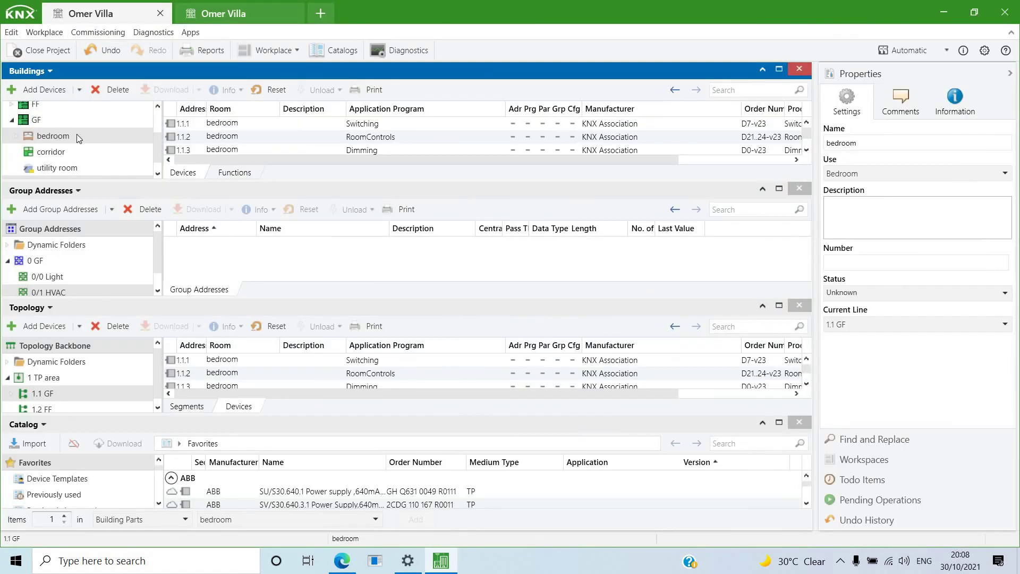
{"action": "double_click", "coordinate": [146, 137]}
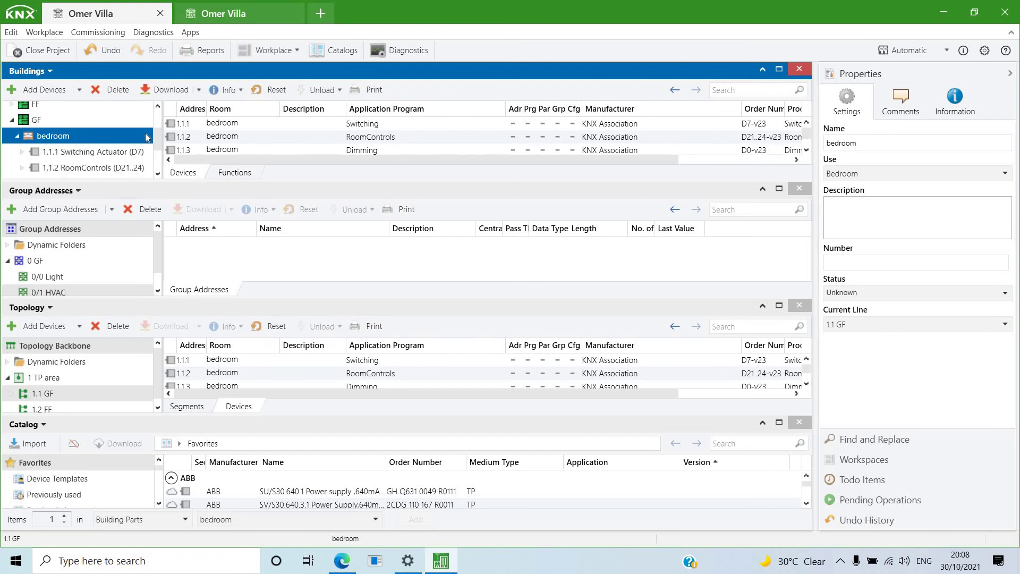
{"action": "left_click_drag", "start_coordinate": [158, 144], "coordinate": [157, 157]}
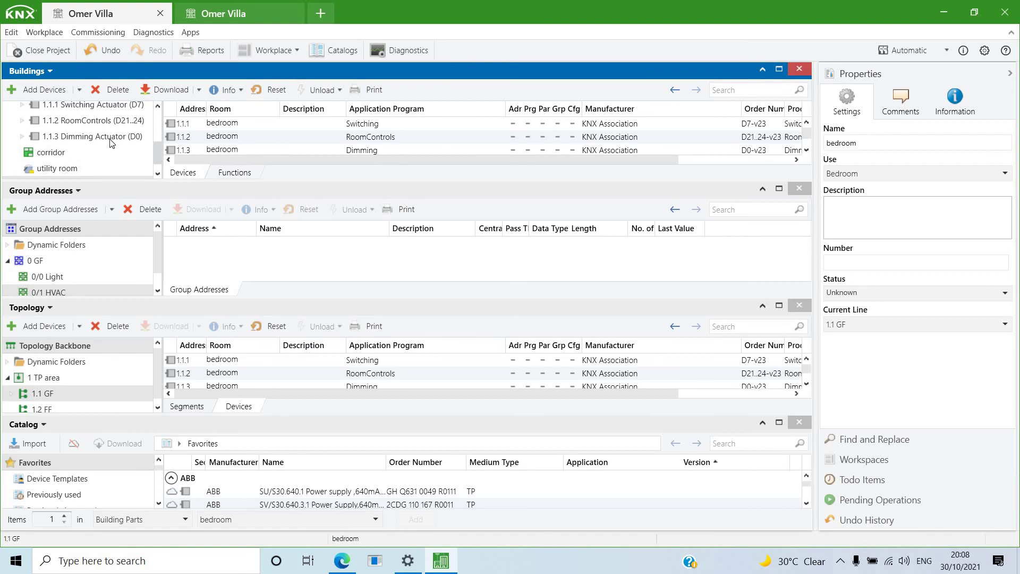
{"action": "left_click_drag", "start_coordinate": [110, 141], "coordinate": [79, 158]}
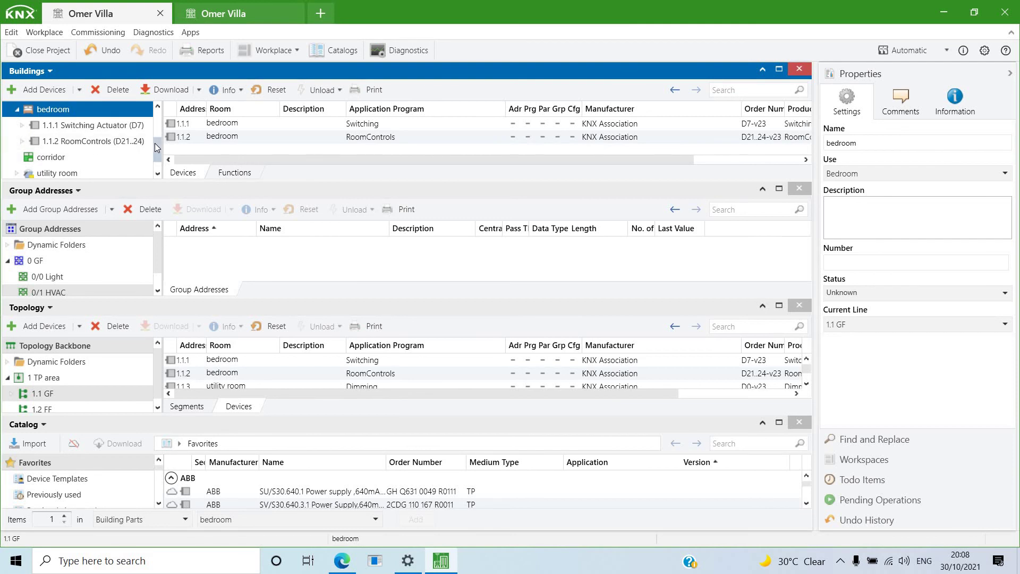
Step: Move the Switching Actuator (D7) from the GF bedroom to the utility room
{"action": "scroll", "coordinate": [155, 142], "scroll_direction": "up", "scroll_amount": 1}
{"action": "left_click", "coordinate": [117, 135]}
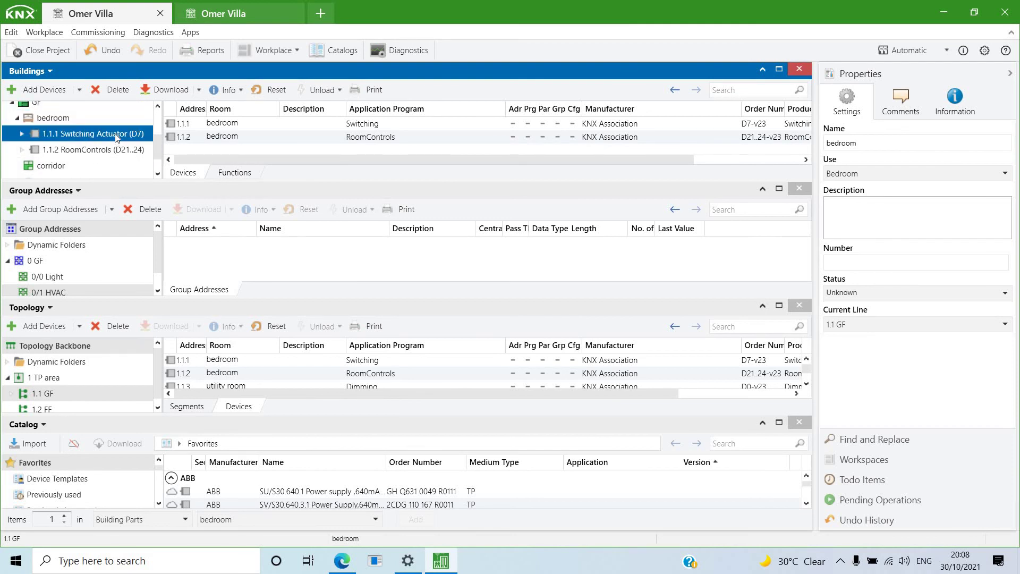
{"action": "scroll", "coordinate": [89, 159], "scroll_direction": "down", "scroll_amount": 1}
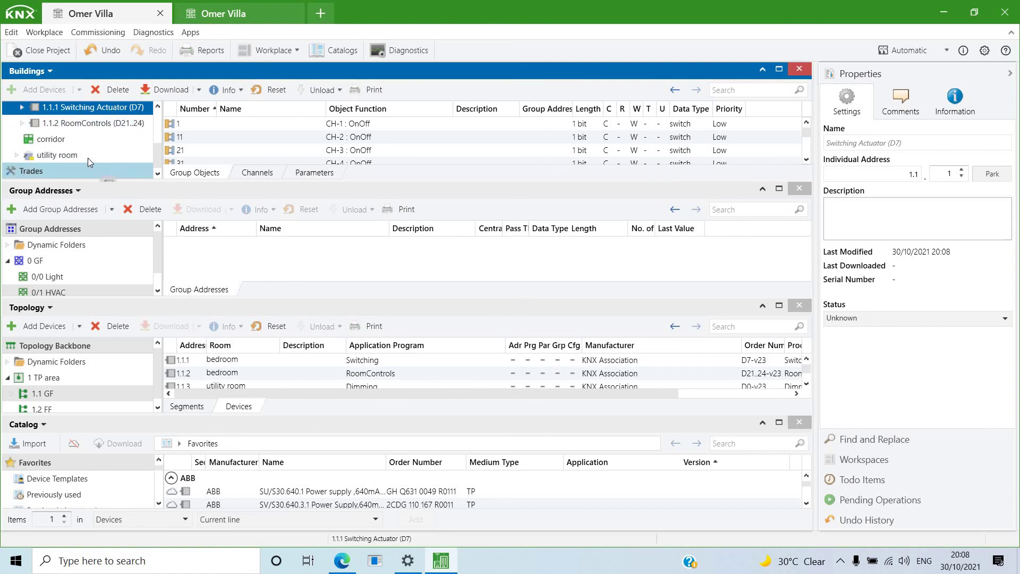
{"action": "left_click_drag", "start_coordinate": [88, 158], "coordinate": [88, 158]}
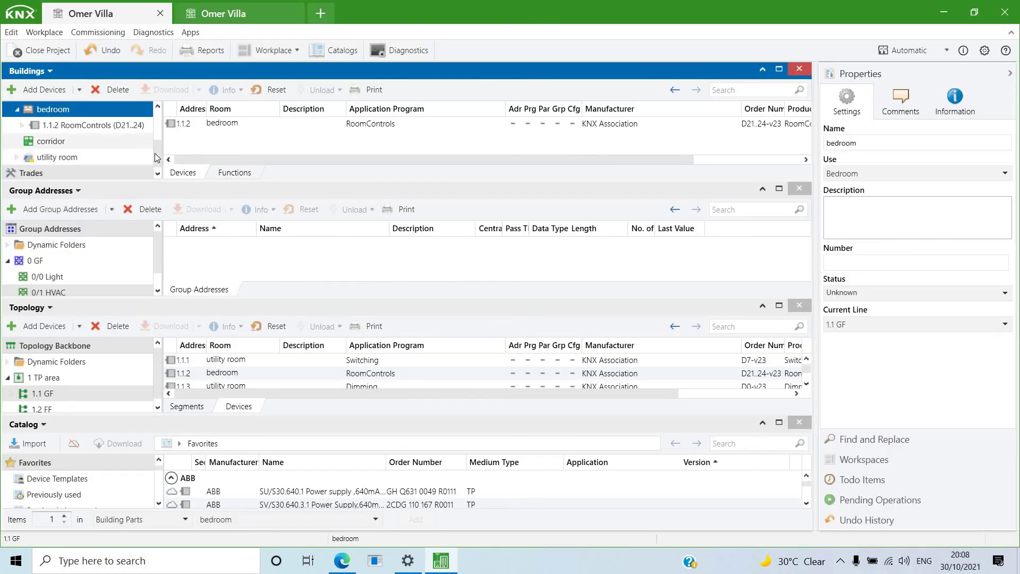
Step: Expand the utility room and topology line 1.1 GF to review their devices, and select the Switching Actuator in the topology
{"action": "left_click", "coordinate": [16, 155]}
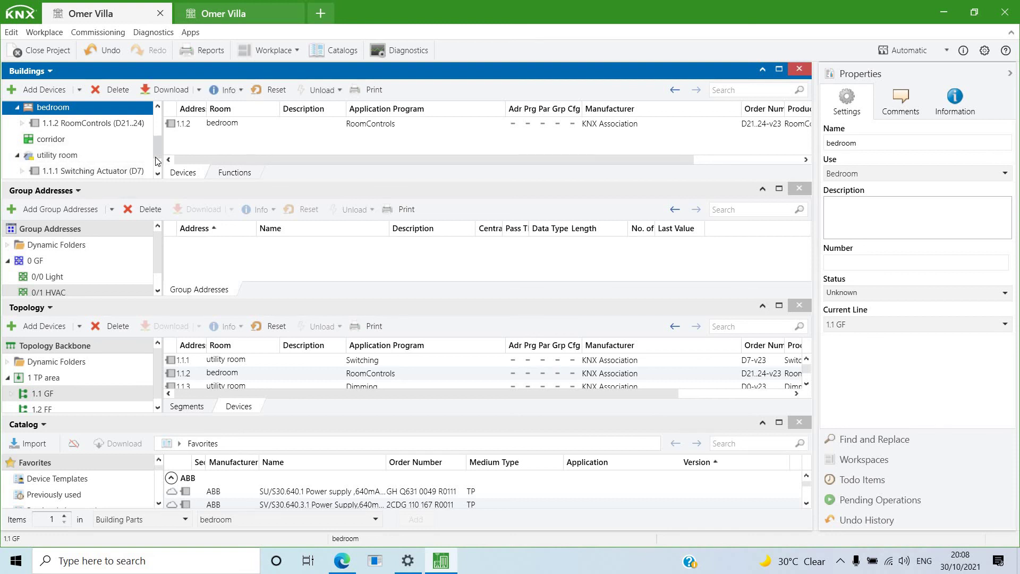
{"action": "scroll", "coordinate": [158, 161], "scroll_direction": "down", "scroll_amount": 2}
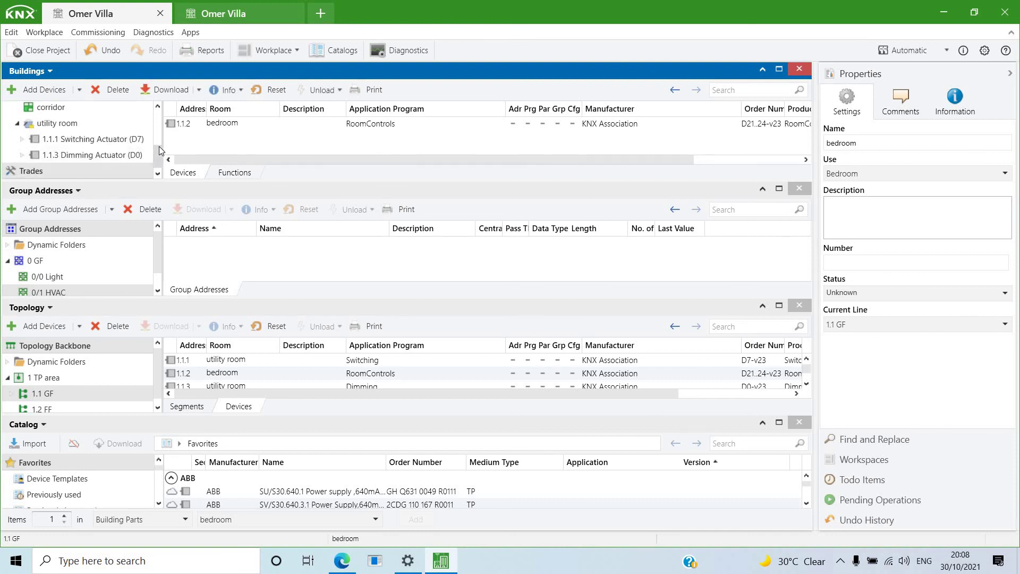
{"action": "scroll", "coordinate": [158, 149], "scroll_direction": "up", "scroll_amount": 2}
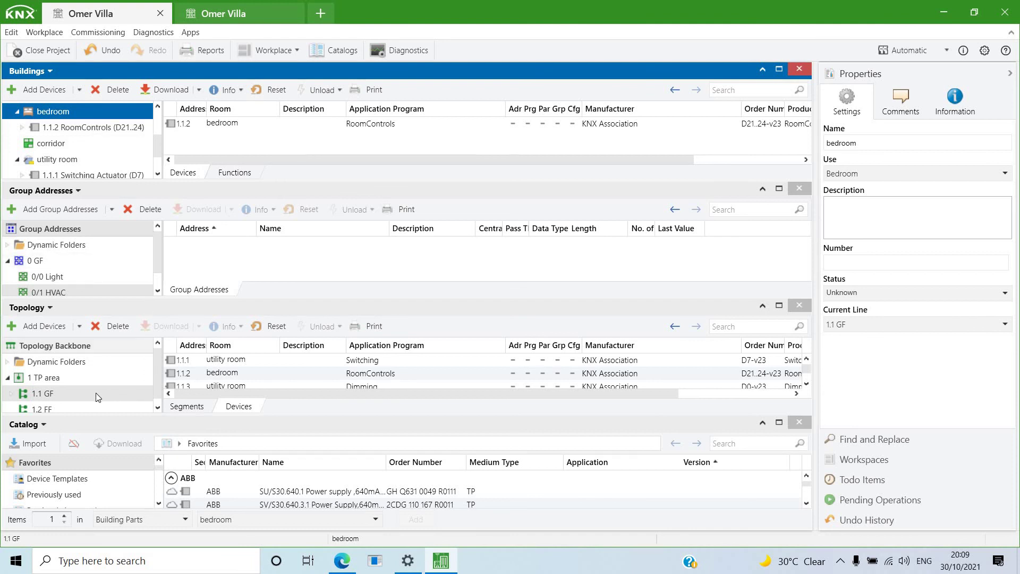
{"action": "left_click", "coordinate": [43, 394]}
{"action": "left_click", "coordinate": [12, 394]}
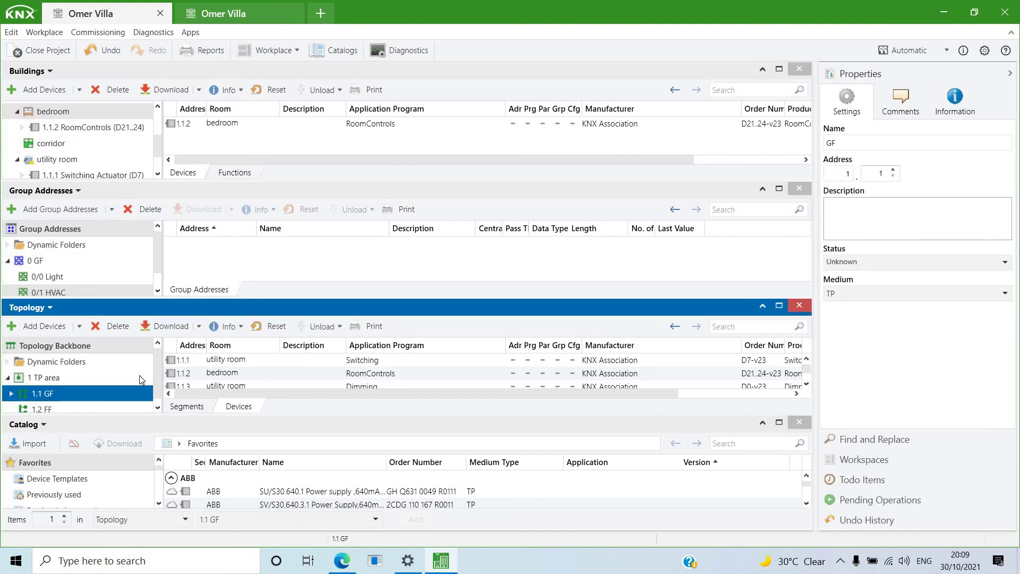
{"action": "scroll", "coordinate": [101, 376], "scroll_direction": "down", "scroll_amount": 1}
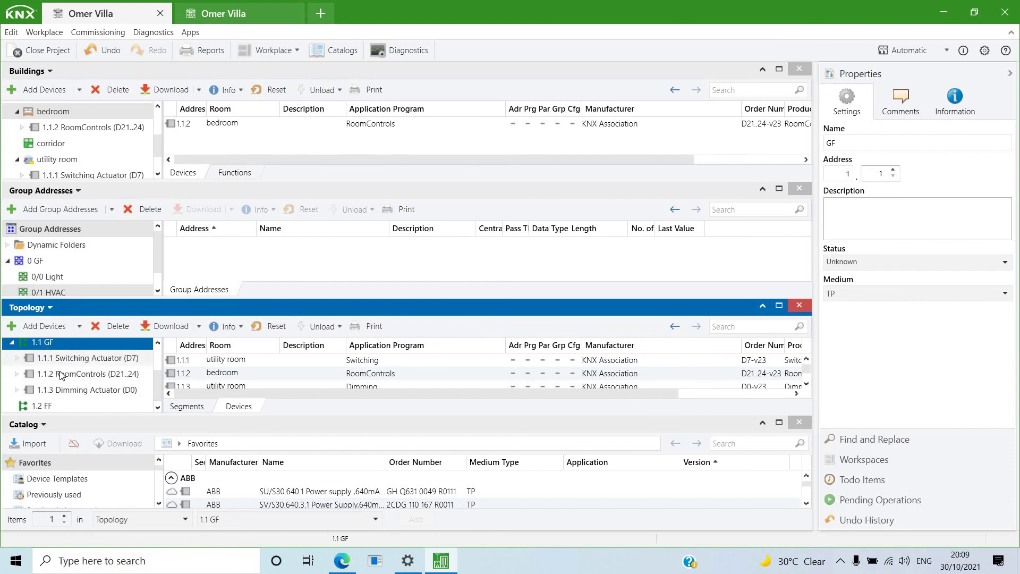
{"action": "left_click", "coordinate": [77, 359]}
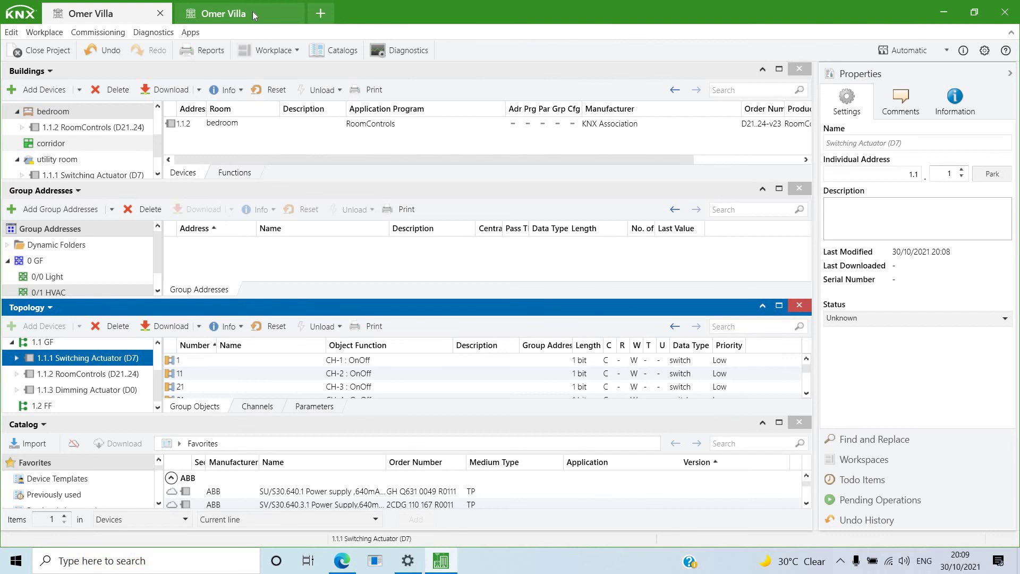
Step: Open the diagnostics, maximize them in their own project tab and try to start the Group Monitor
{"action": "left_click", "coordinate": [400, 53]}
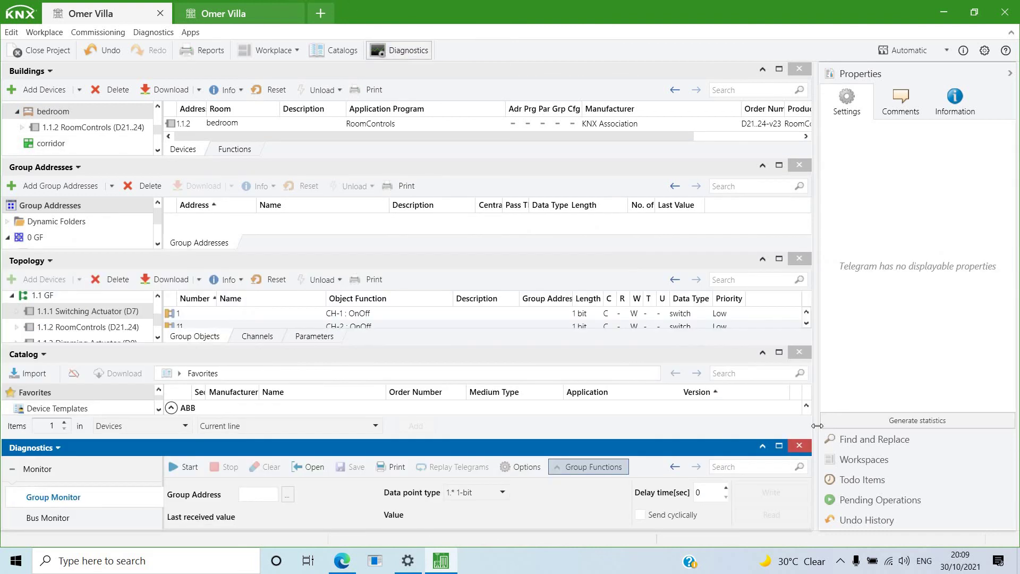
{"action": "left_click", "coordinate": [780, 447]}
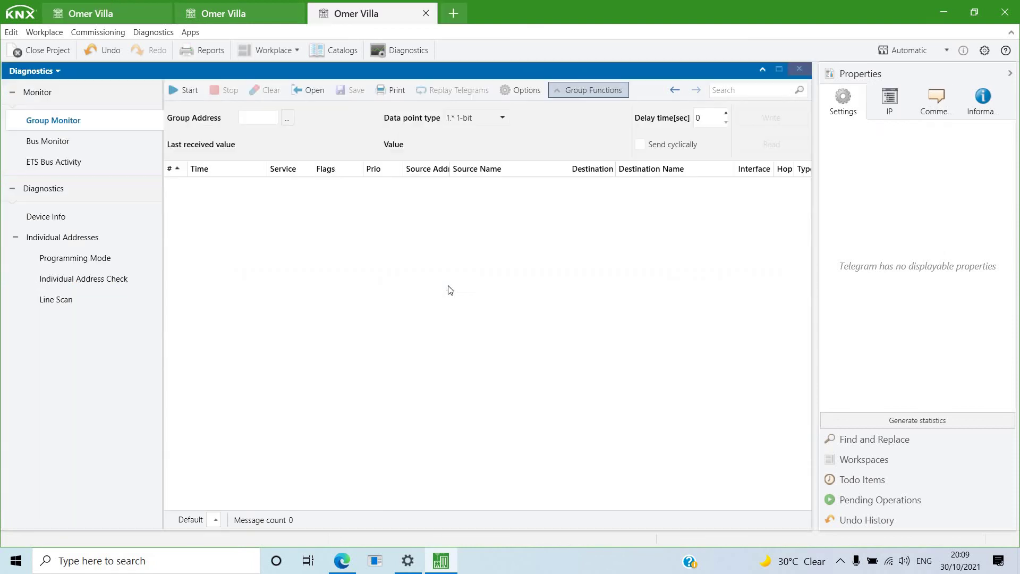
{"action": "left_click", "coordinate": [179, 93]}
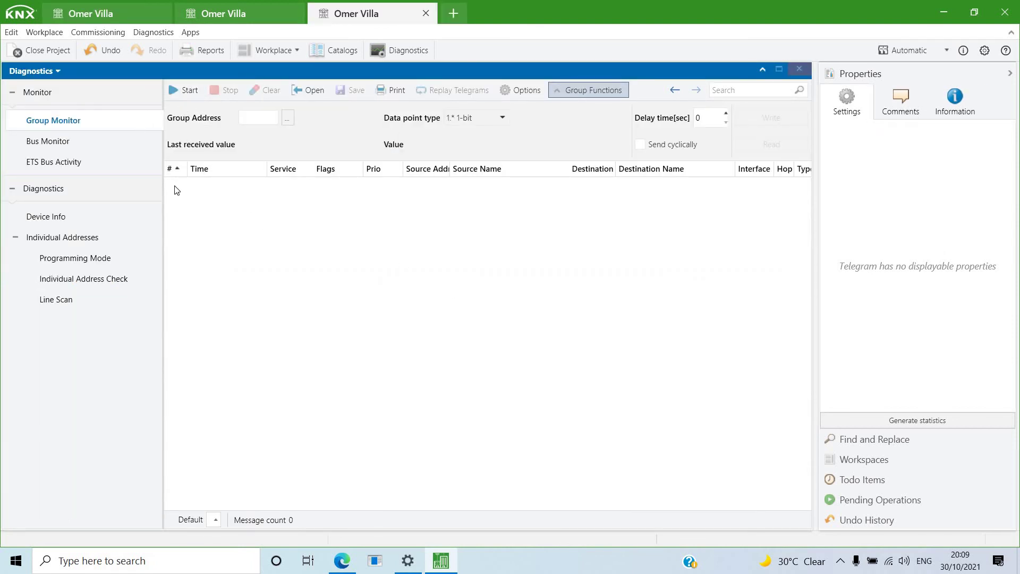
Step: Look through the Device Info, Programming Mode and Individual Address Check diagnostics pages
{"action": "left_click", "coordinate": [124, 217]}
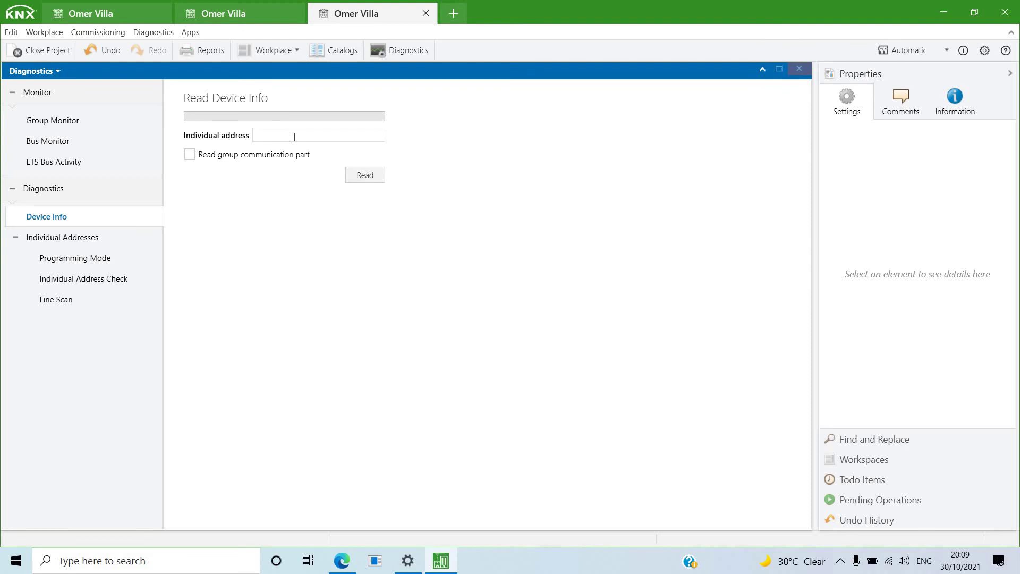
{"action": "left_click", "coordinate": [122, 260]}
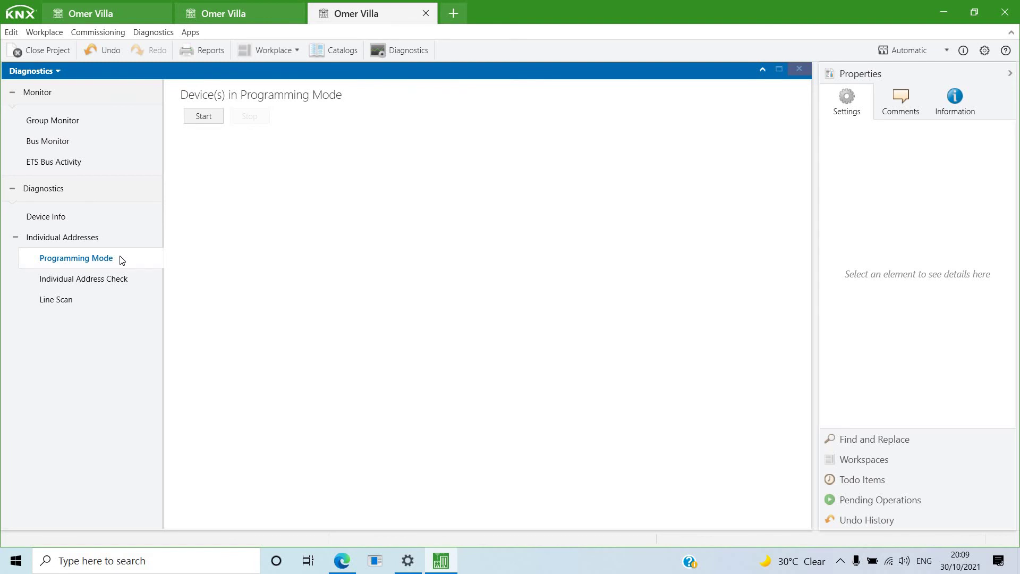
{"action": "left_click", "coordinate": [105, 286]}
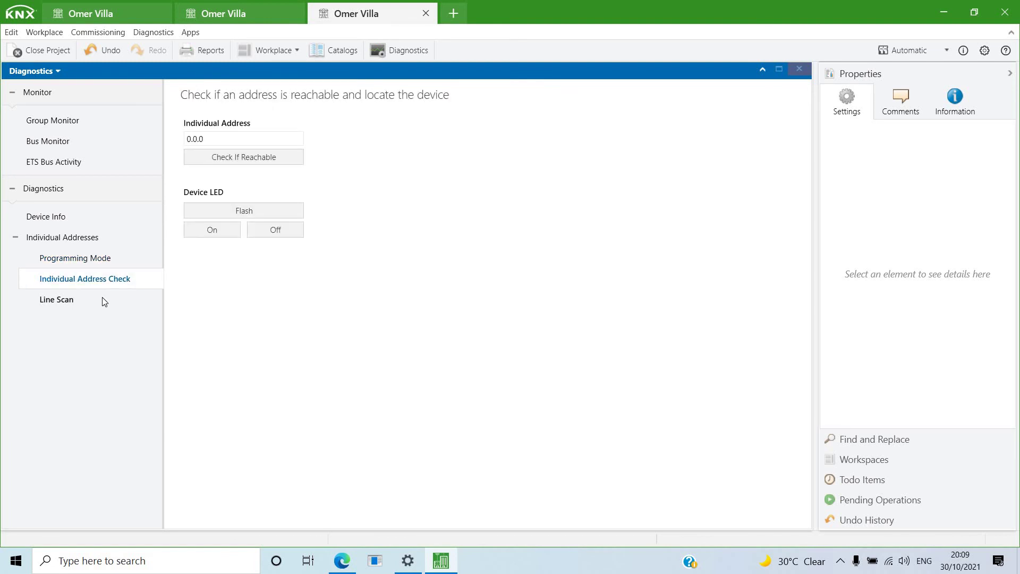
Step: Set the Line Scan diagnostics to line 1.1 GF and look at the scan mode choices
{"action": "left_click", "coordinate": [105, 301]}
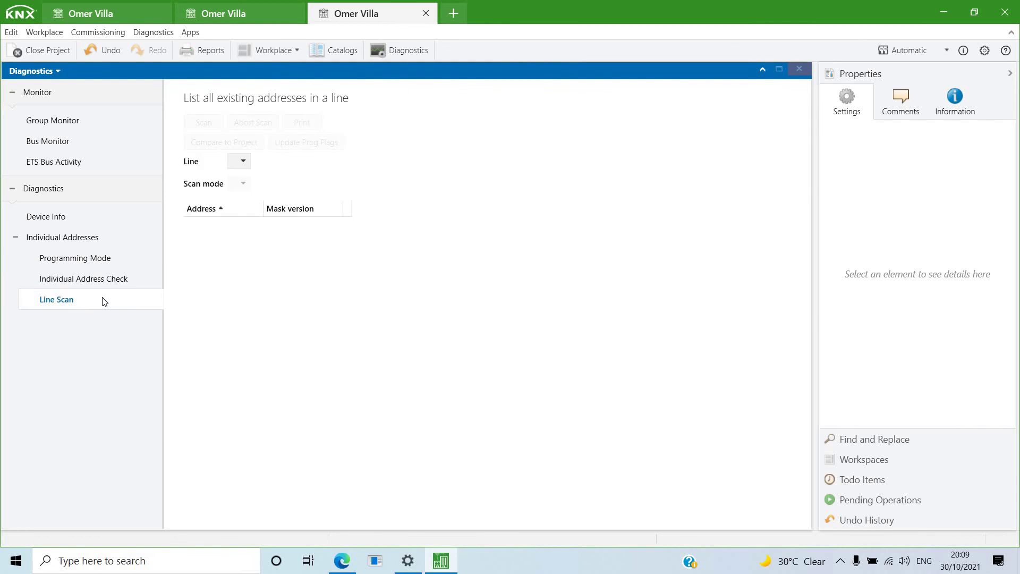
{"action": "left_click", "coordinate": [239, 163]}
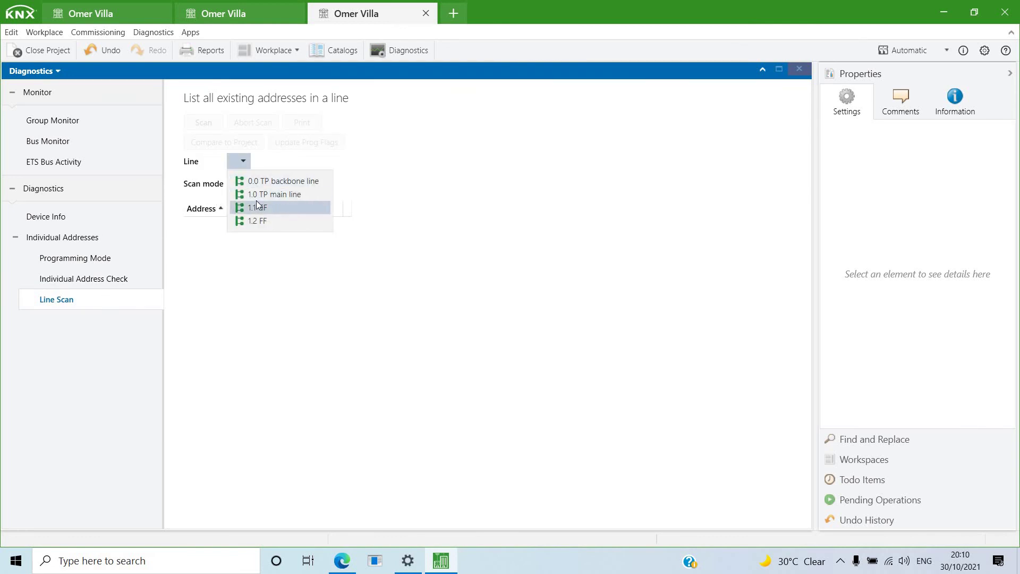
{"action": "left_click", "coordinate": [259, 207]}
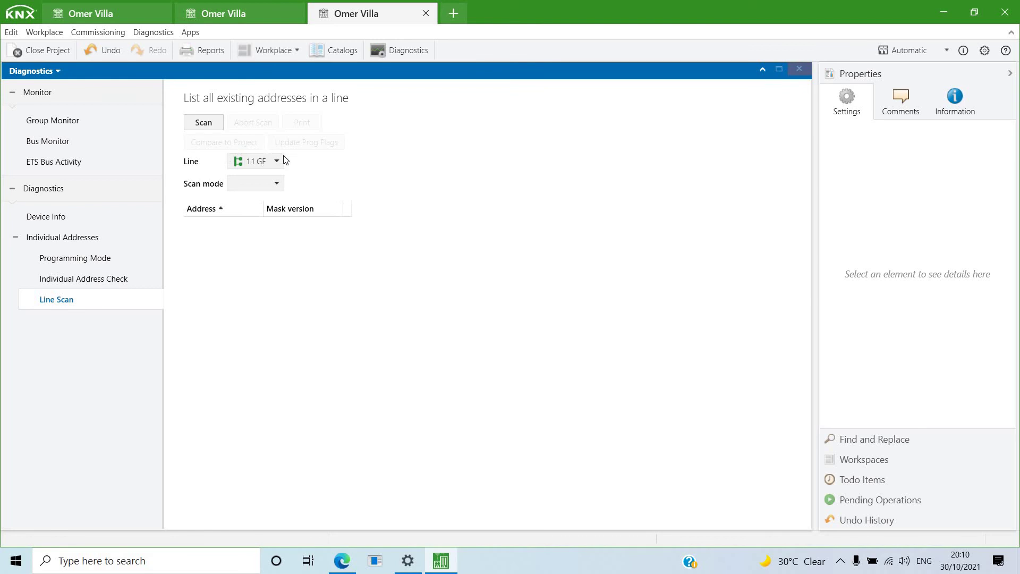
{"action": "left_click", "coordinate": [276, 186]}
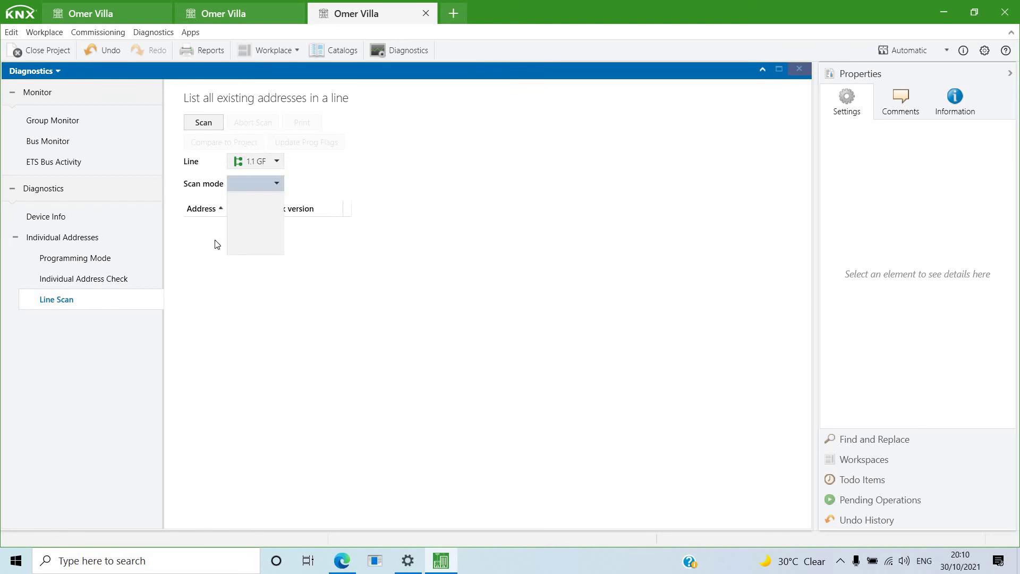
{"action": "left_click", "coordinate": [94, 166]}
{"action": "left_click", "coordinate": [95, 166]}
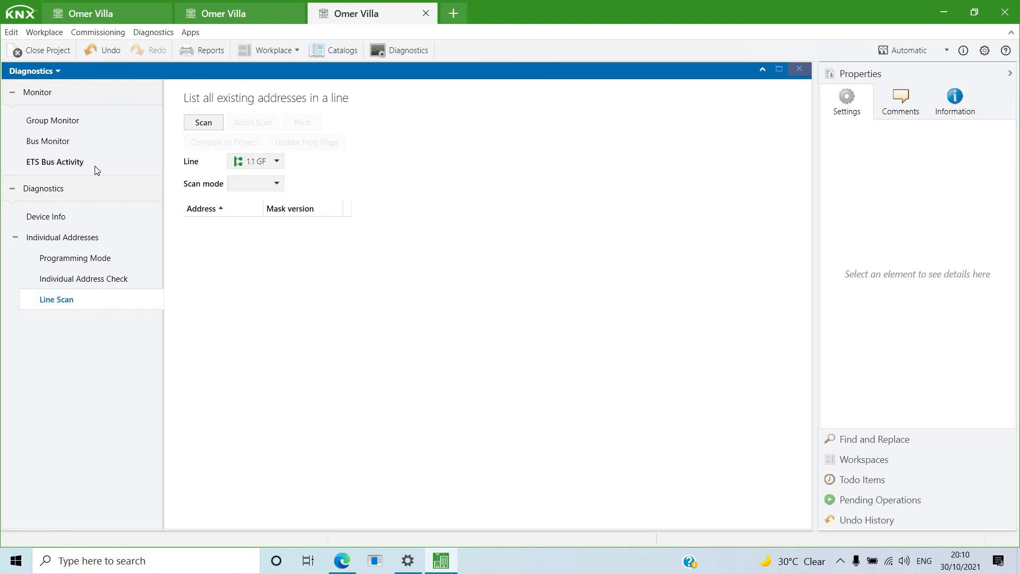